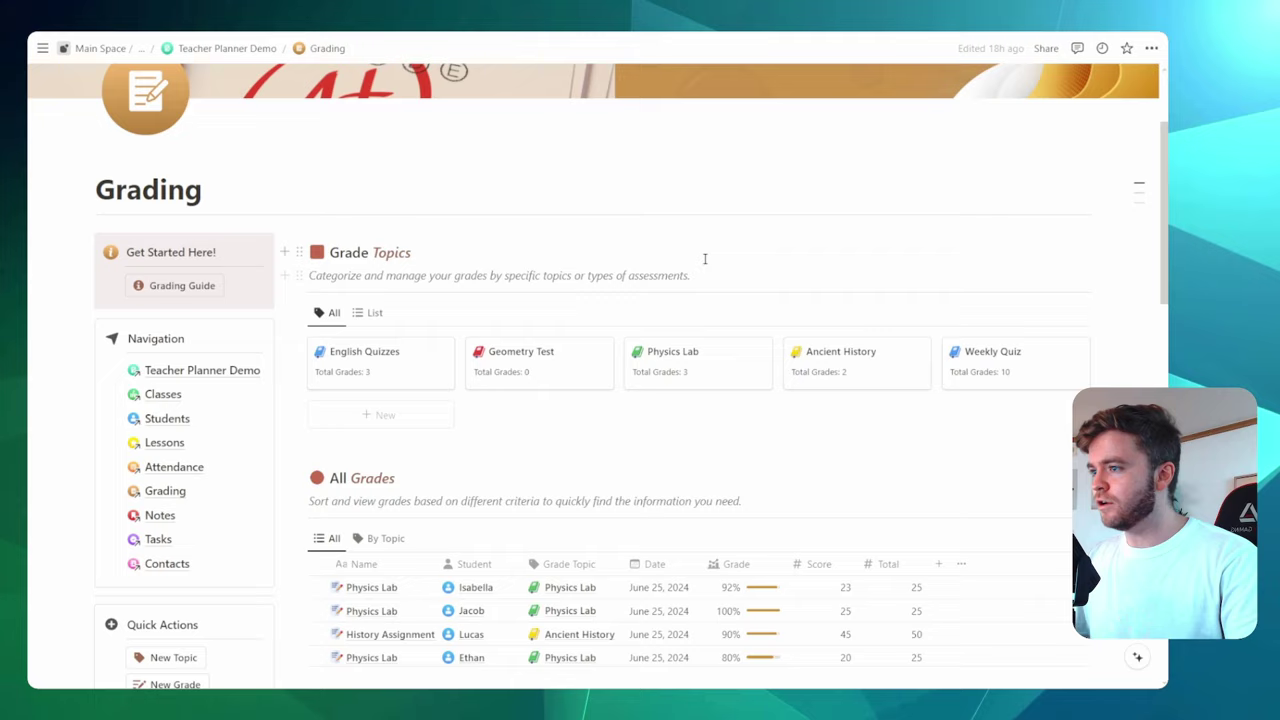
Create a new grade record titled 'Quiz #1'
scroll(703, 263, down, 1)
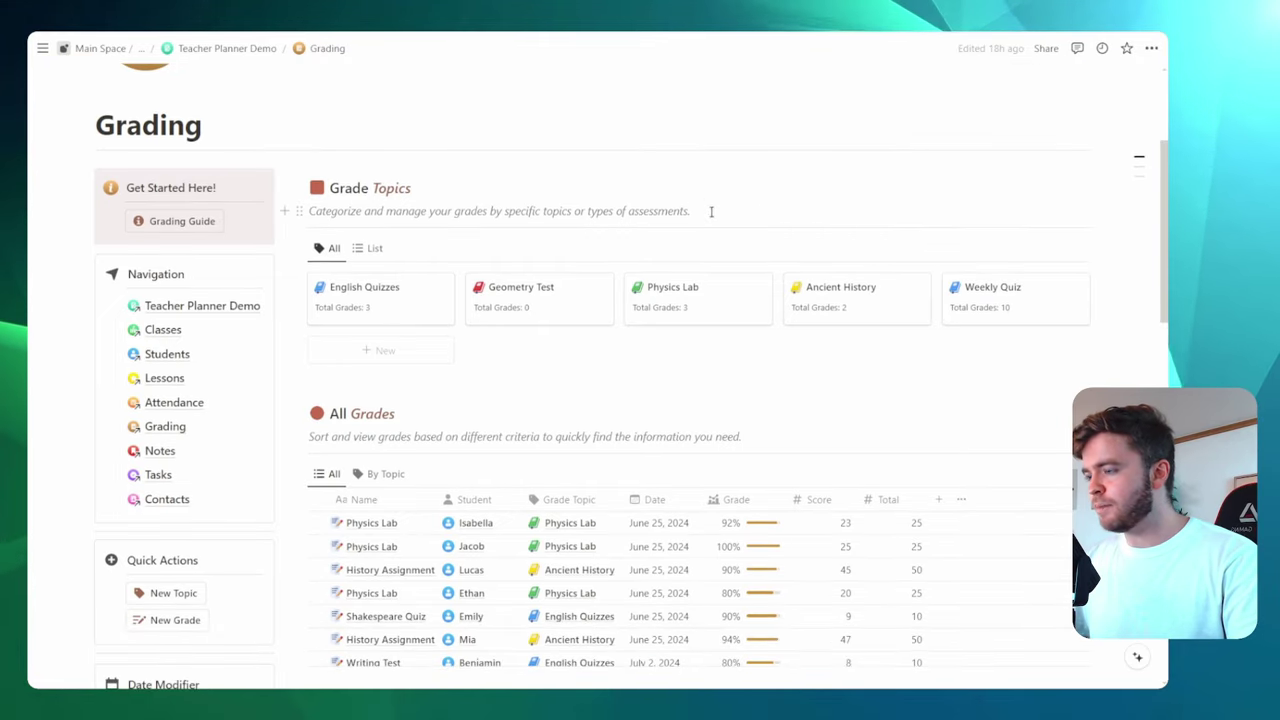
click(709, 211)
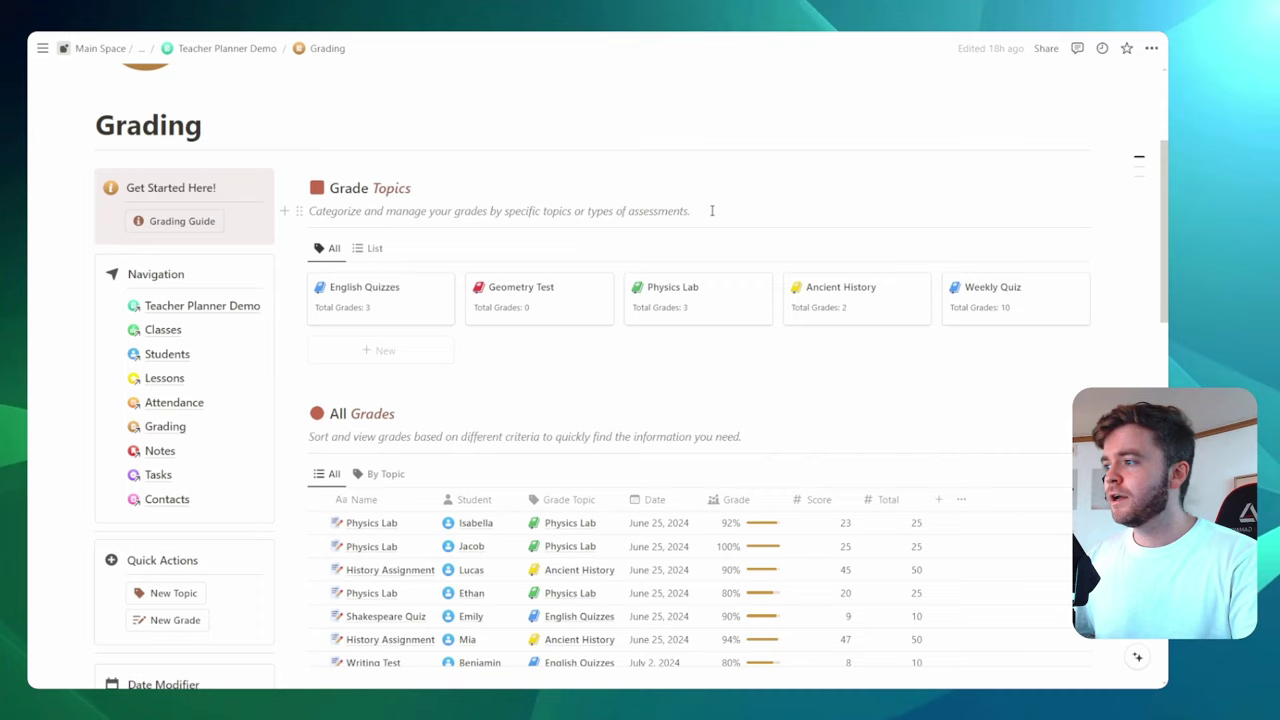
scroll(709, 216, down, 1)
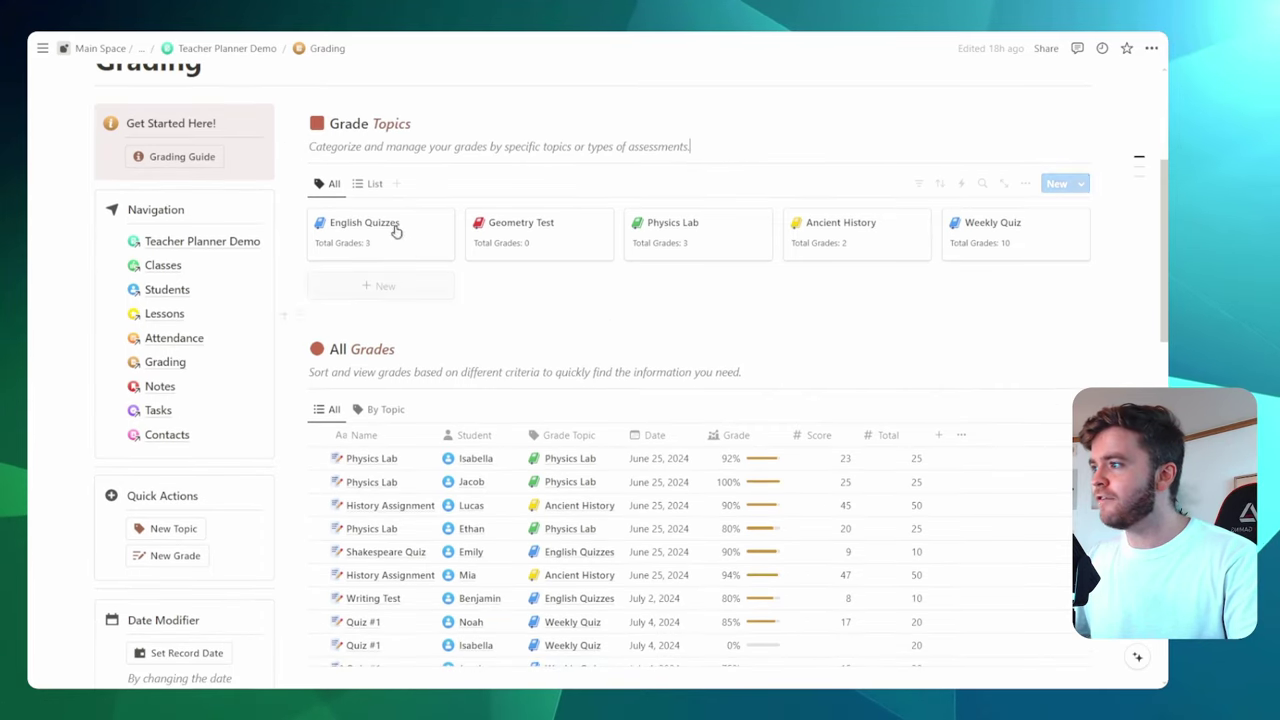
key(ctrl+plus)
key(ctrl+plus)
key(ctrl+plus)
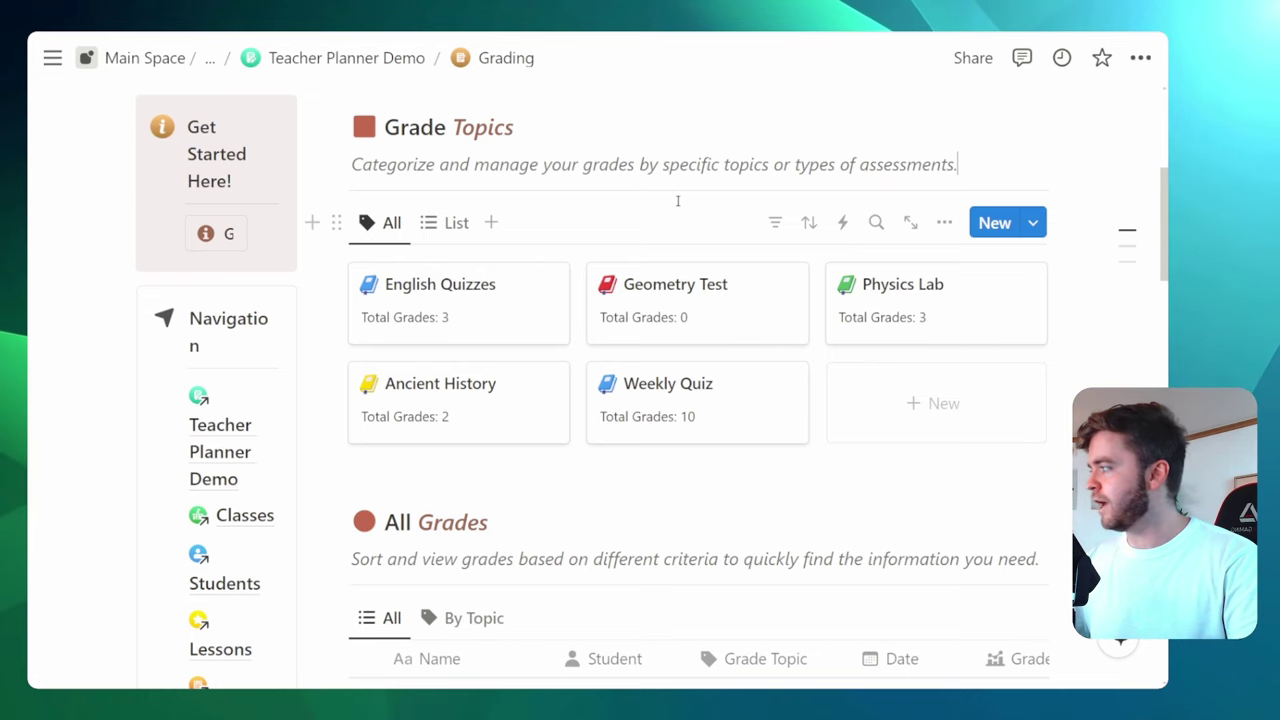
key(ctrl+minus)
key(ctrl+minus)
key(ctrl+minus)
scroll(677, 251, down, 3)
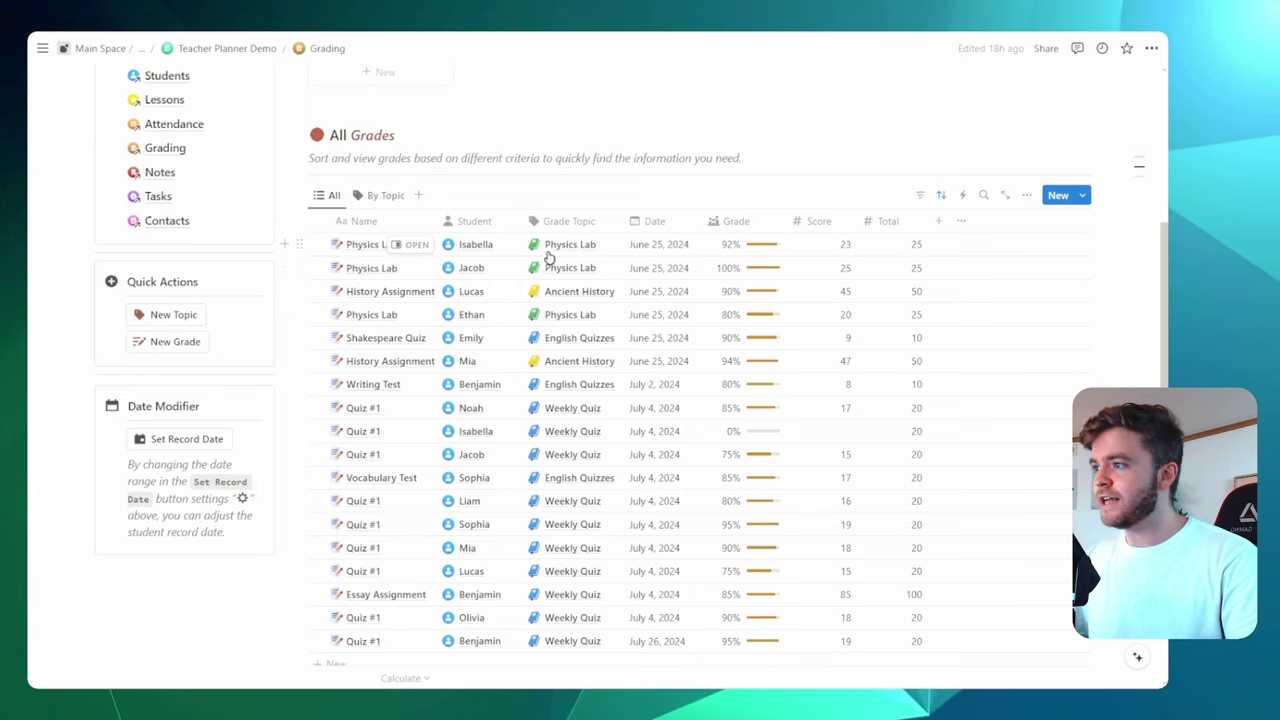
scroll(560, 280, down, 5)
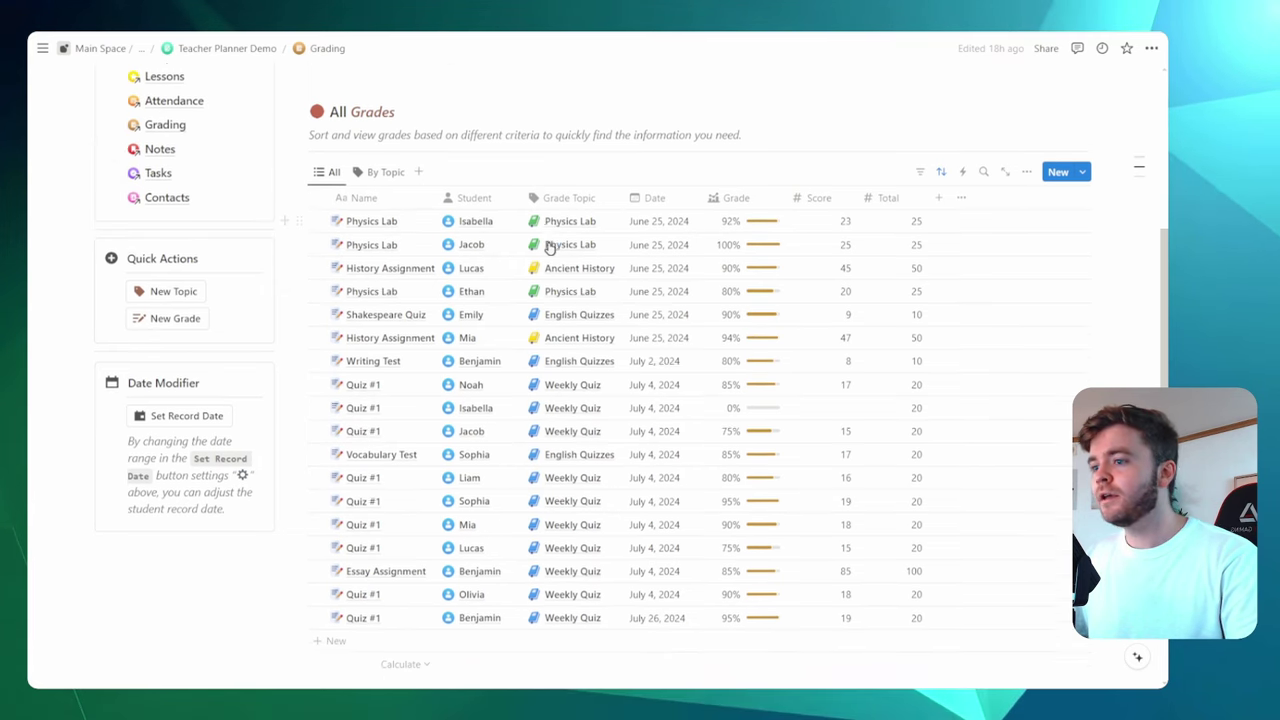
scroll(548, 246, down, 6)
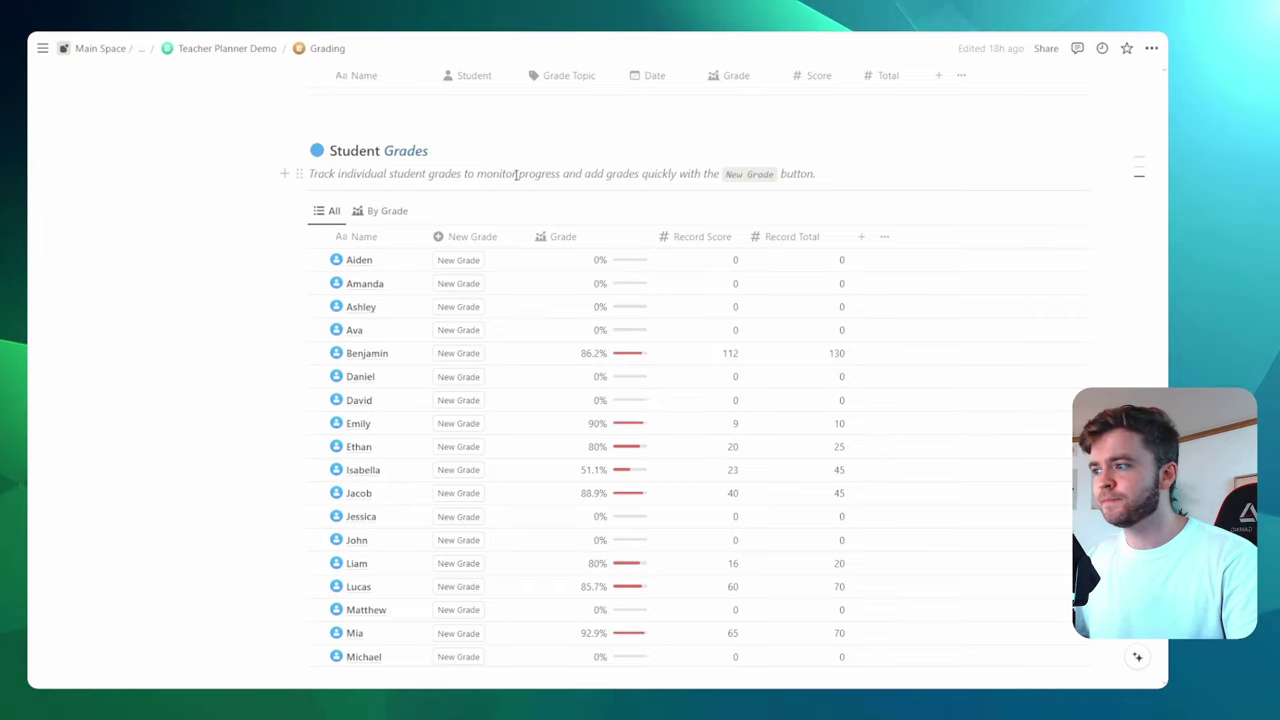
scroll(490, 247, up, 13)
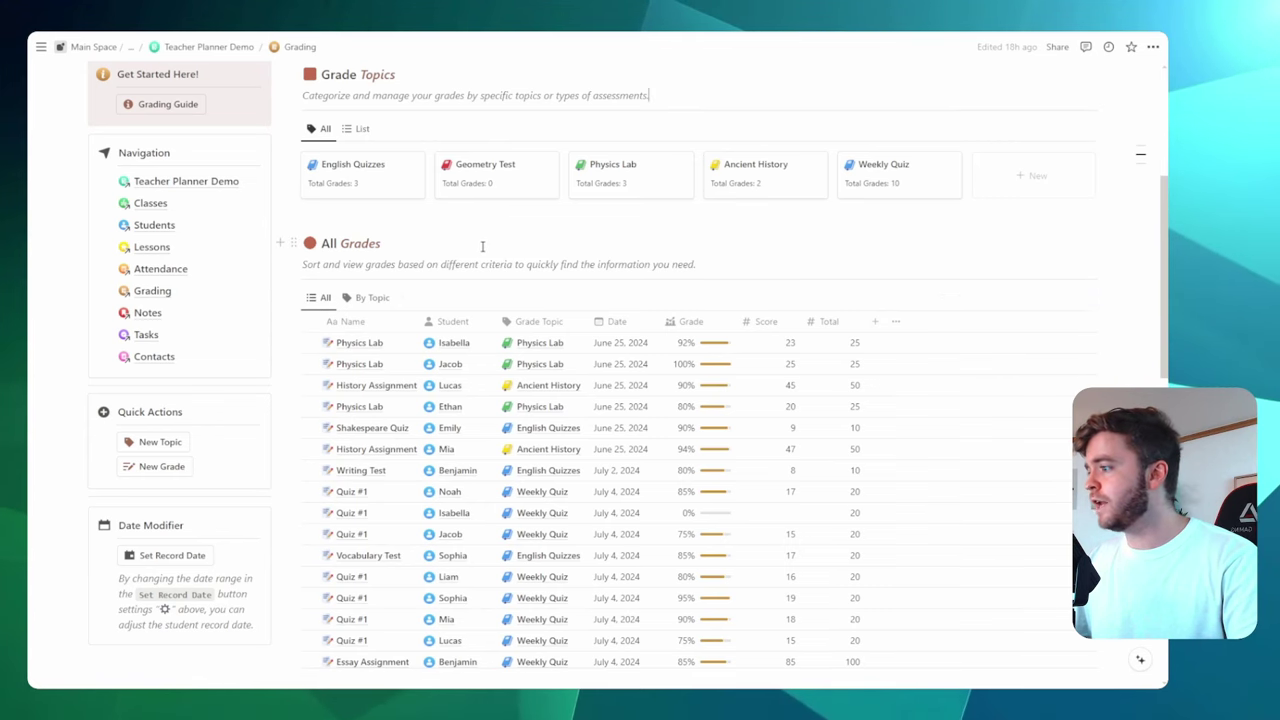
scroll(482, 246, down, 2)
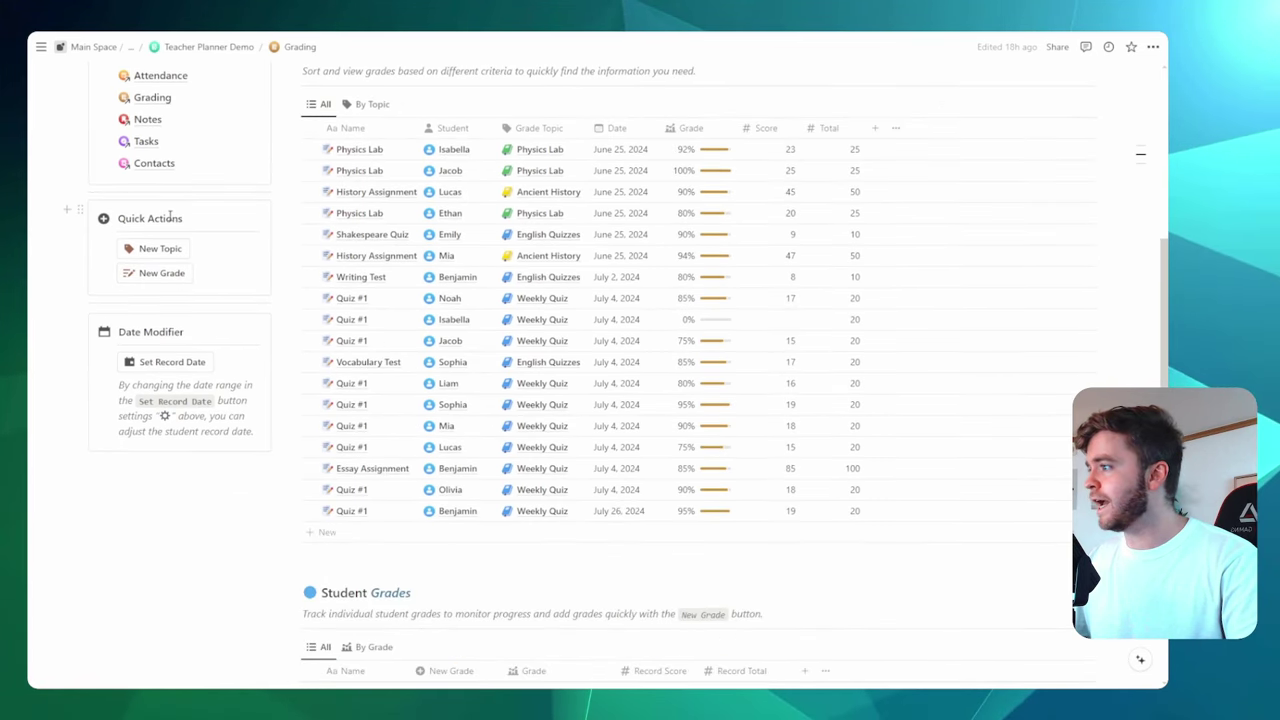
click(168, 275)
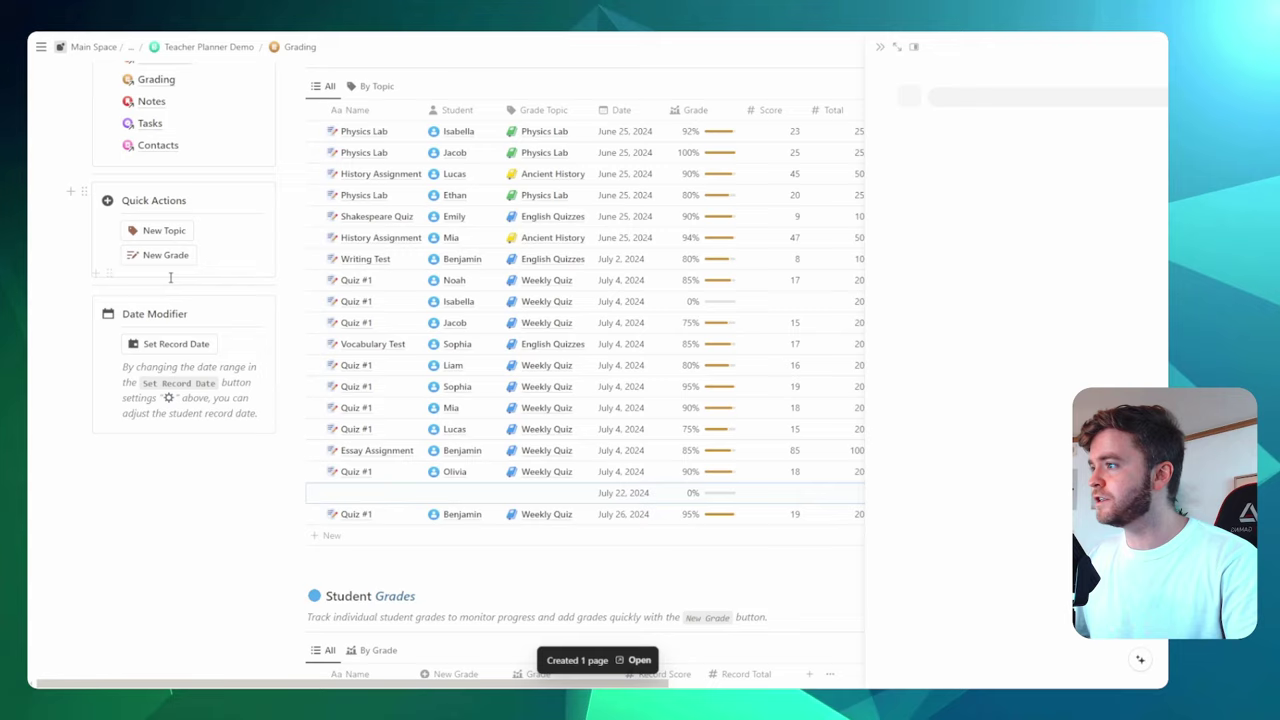
key(ctrl+plus)
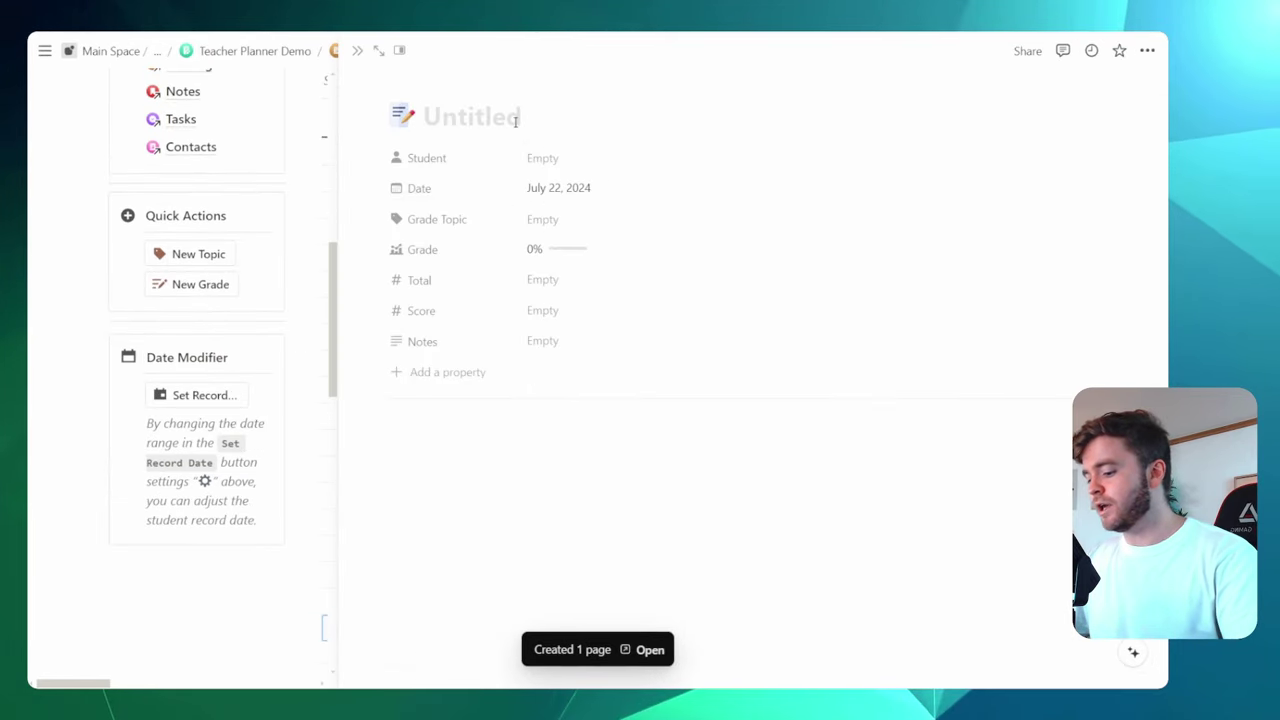
text(Quiz #1)
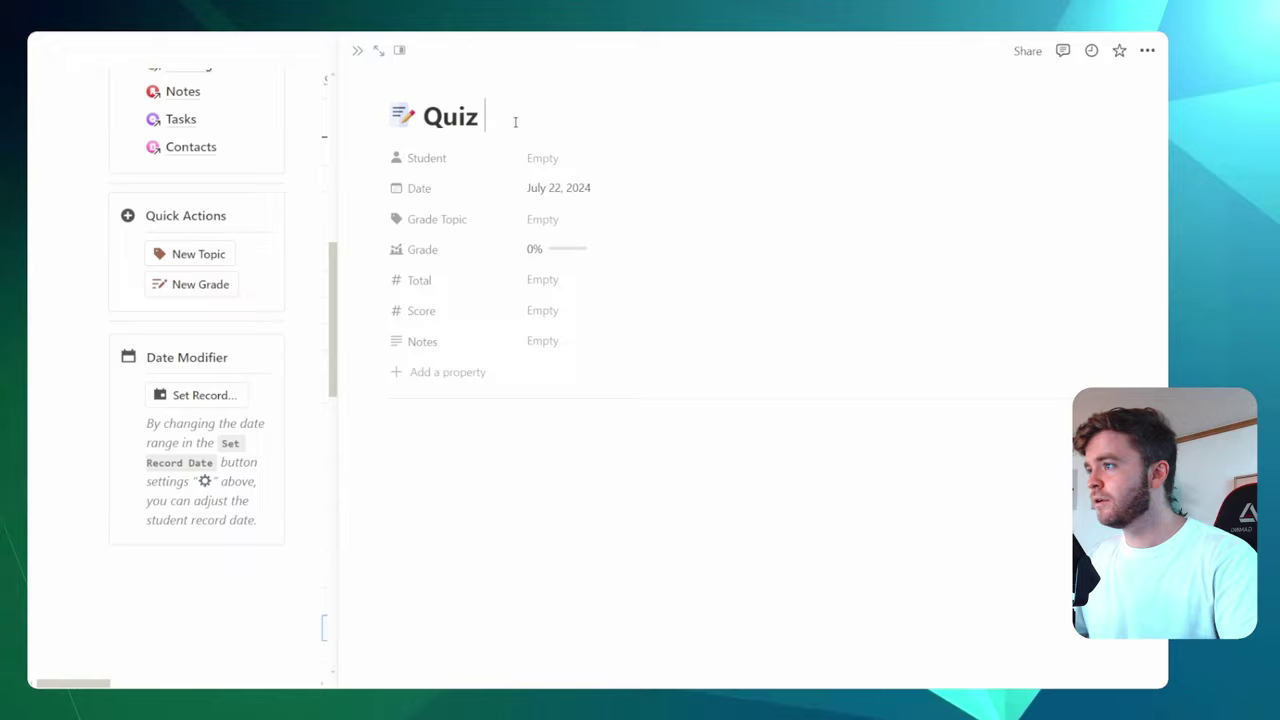
Set the grade's Total to 20 and Score to 16
click(571, 280)
text(20)
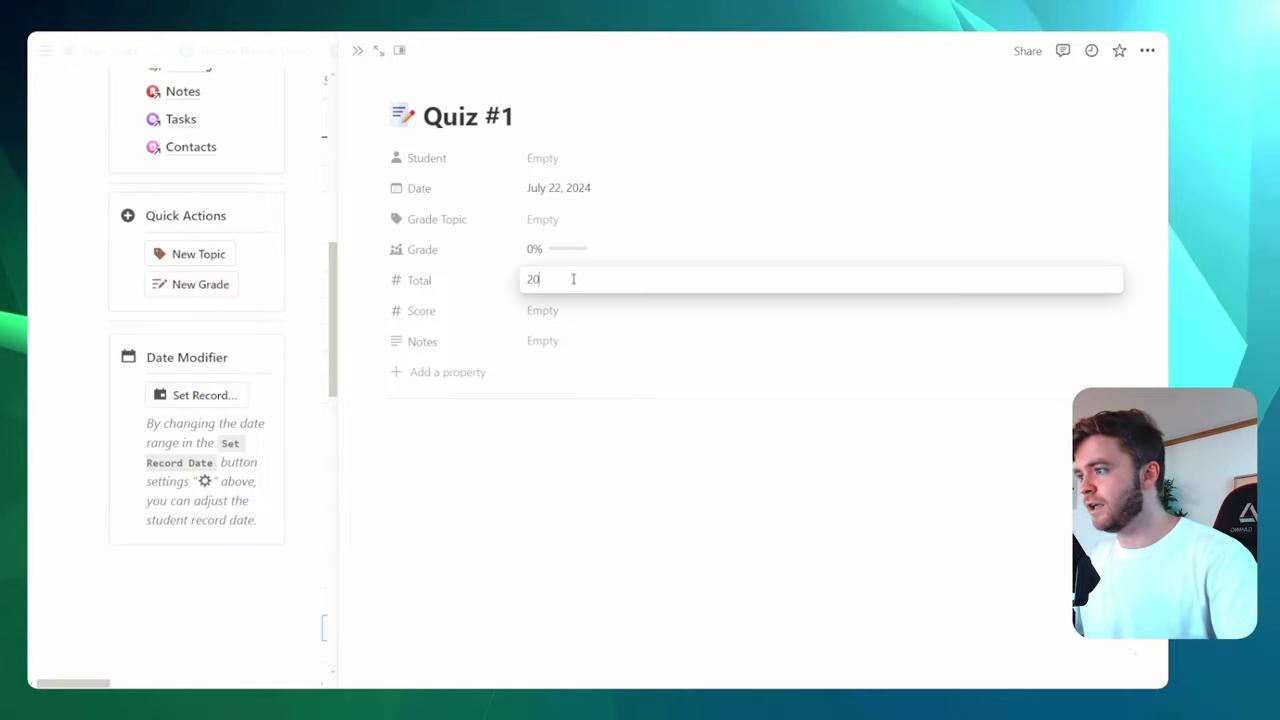
key(Return)
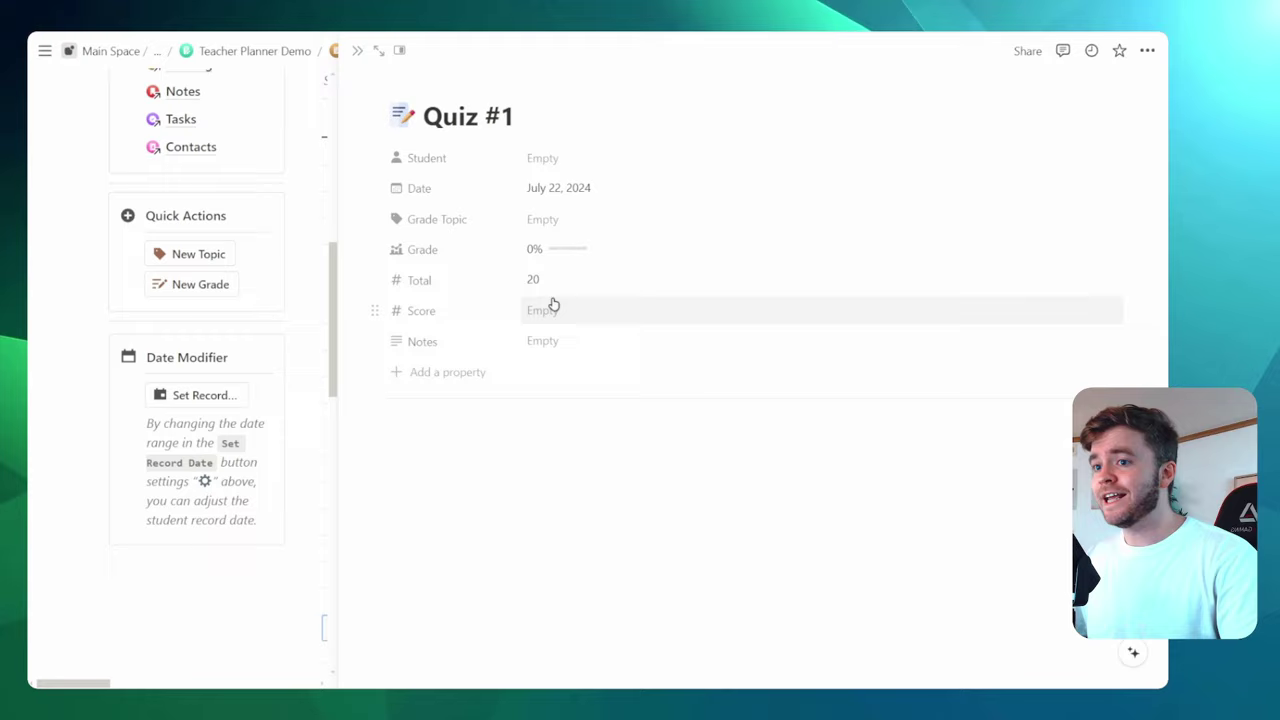
click(547, 313)
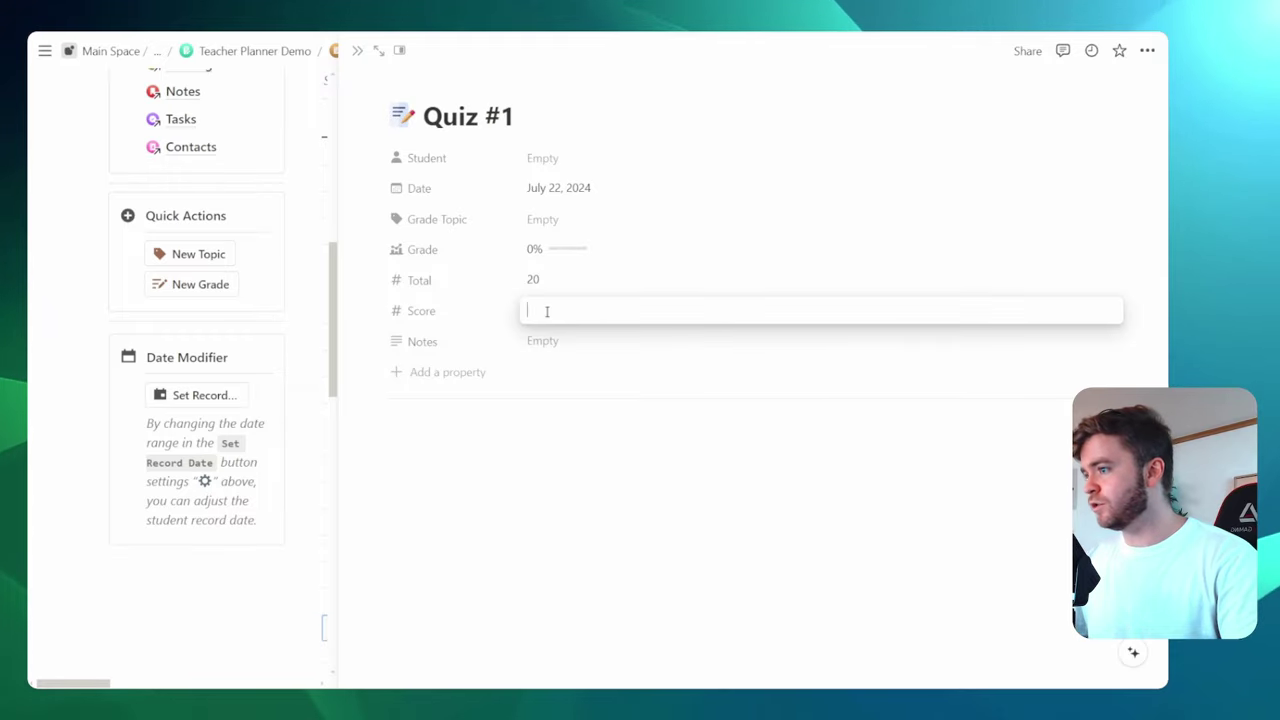
text(16)
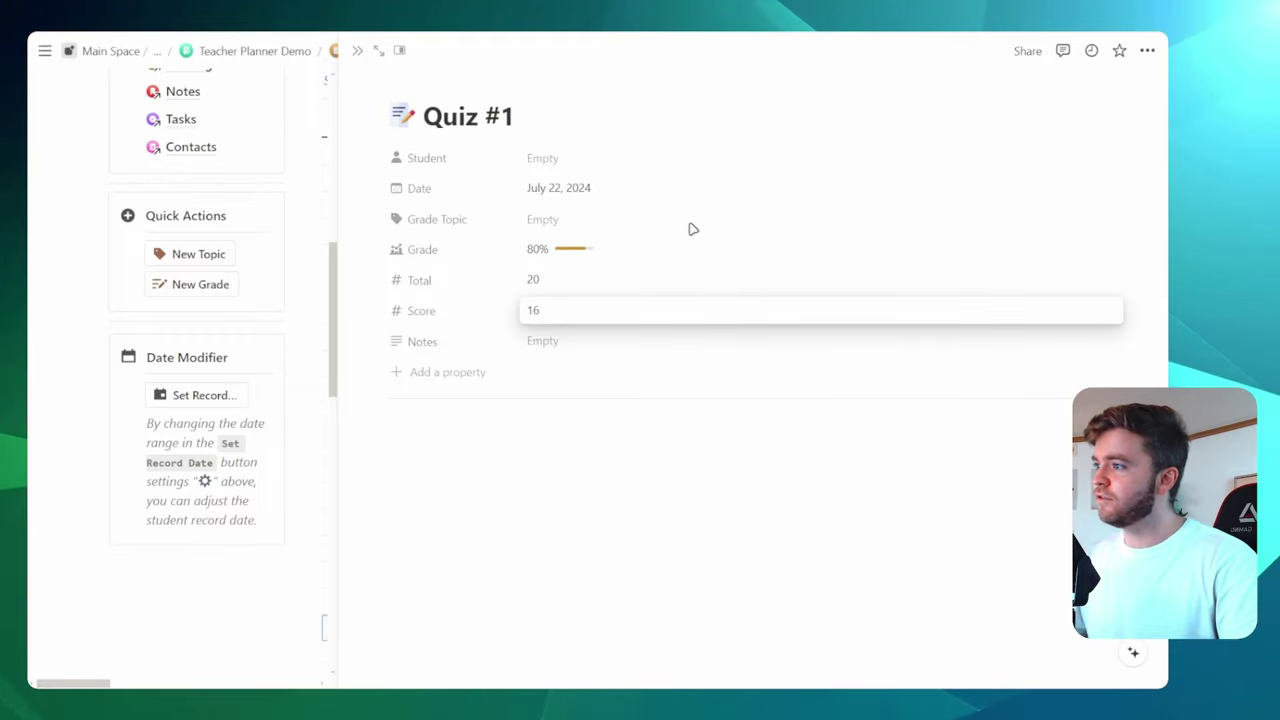
key(Return)
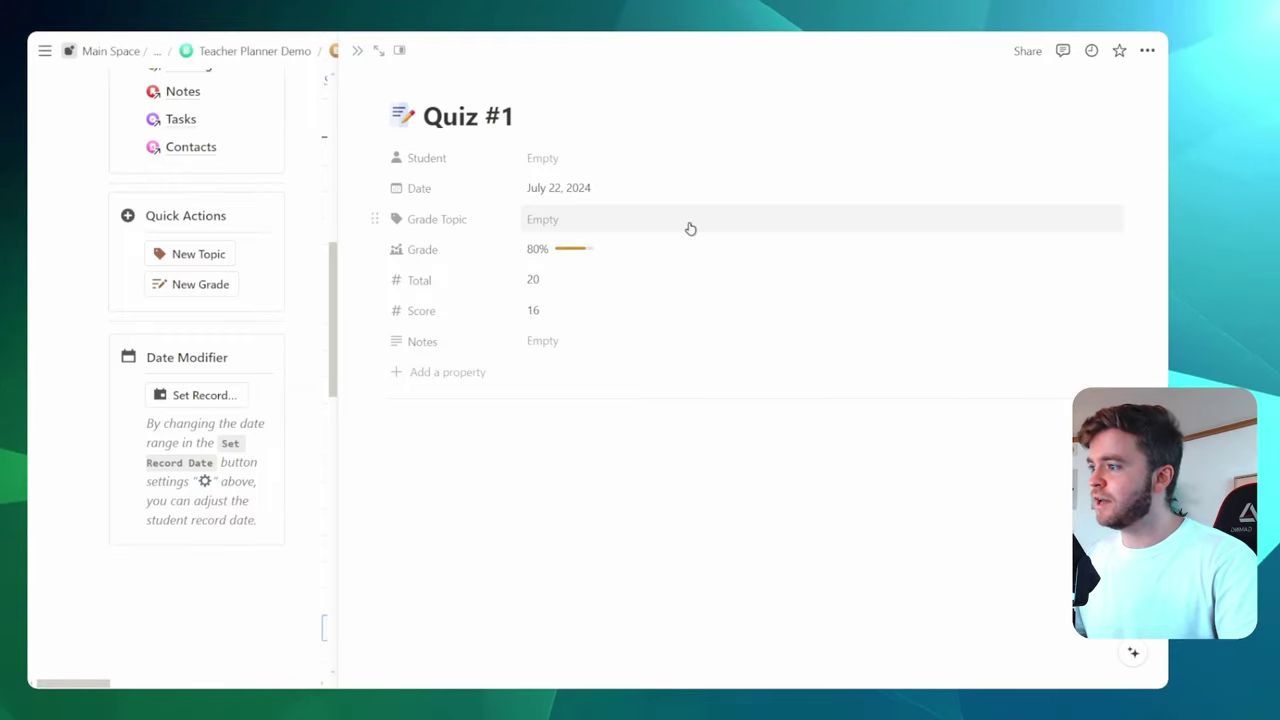
Link Benjamin as the student and Weekly Quiz as the grade topic
click(563, 162)
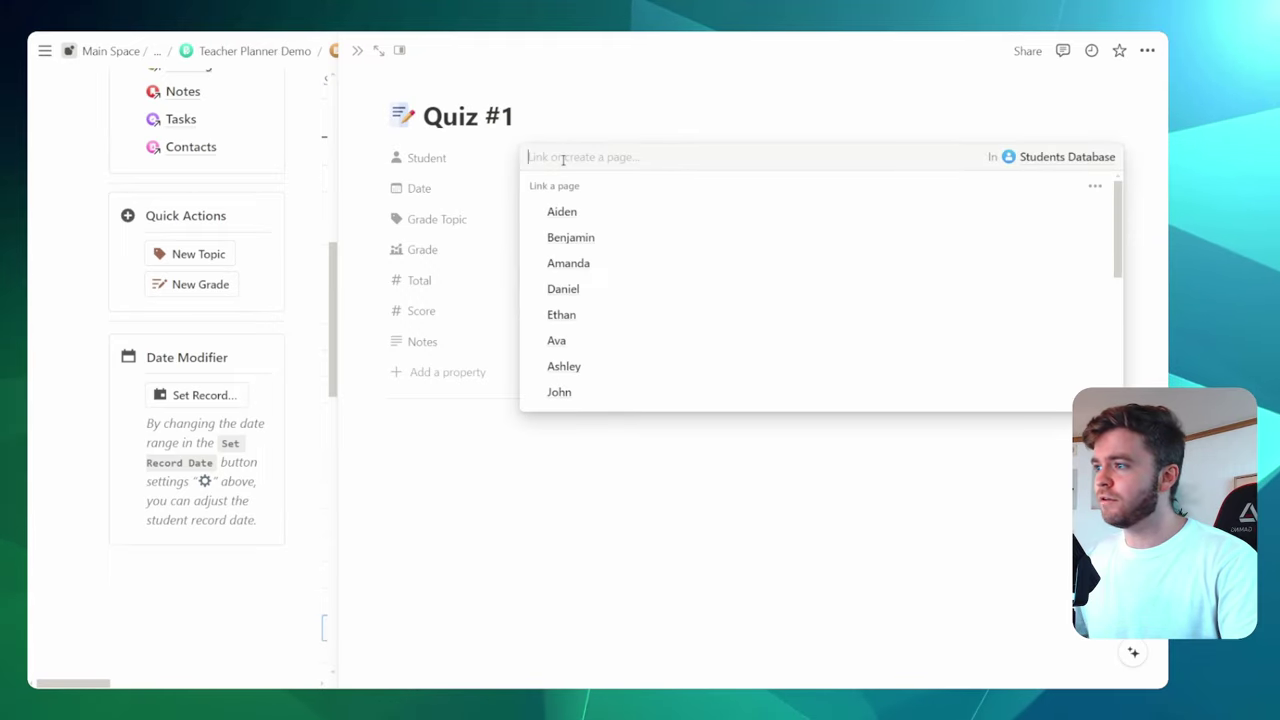
click(644, 238)
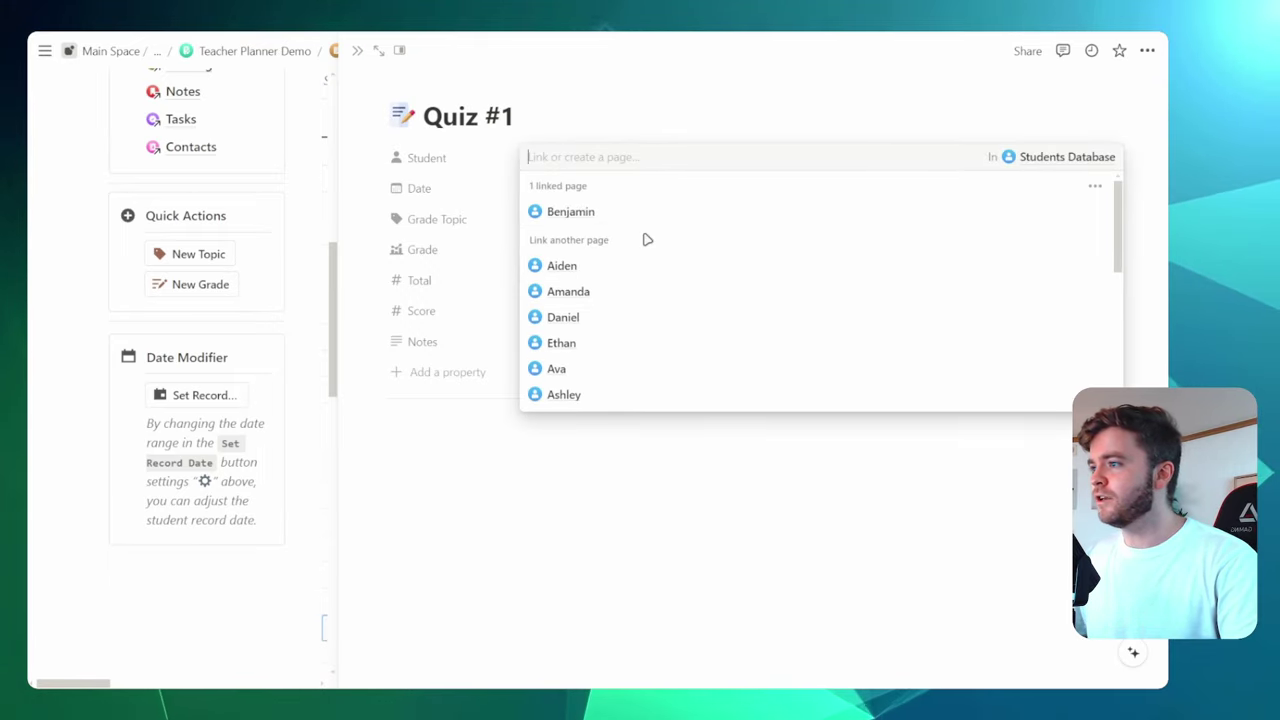
click(660, 131)
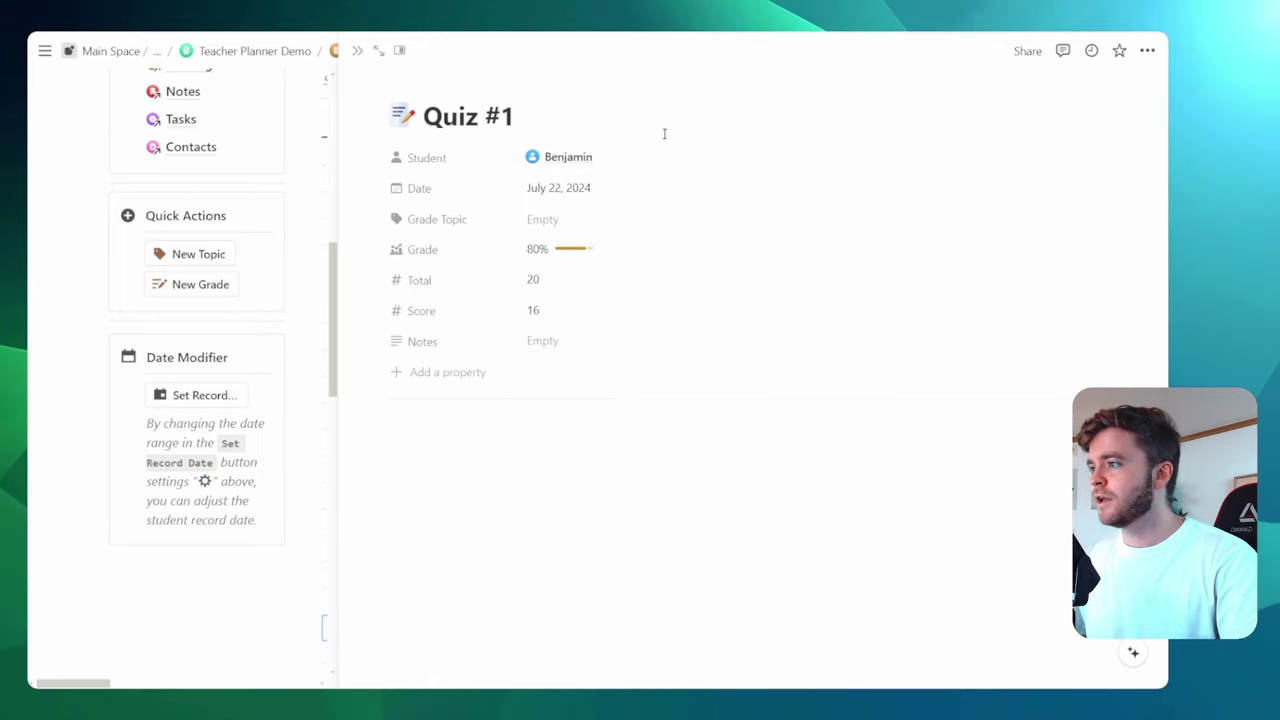
click(606, 222)
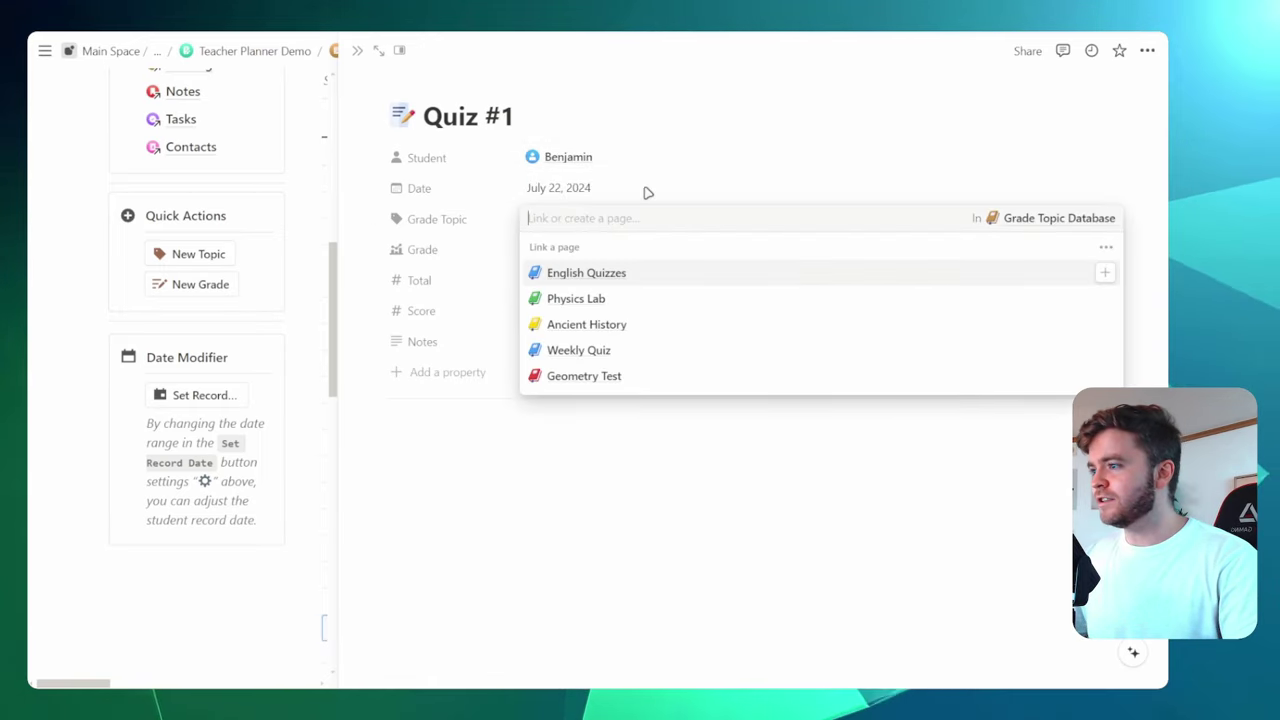
click(651, 357)
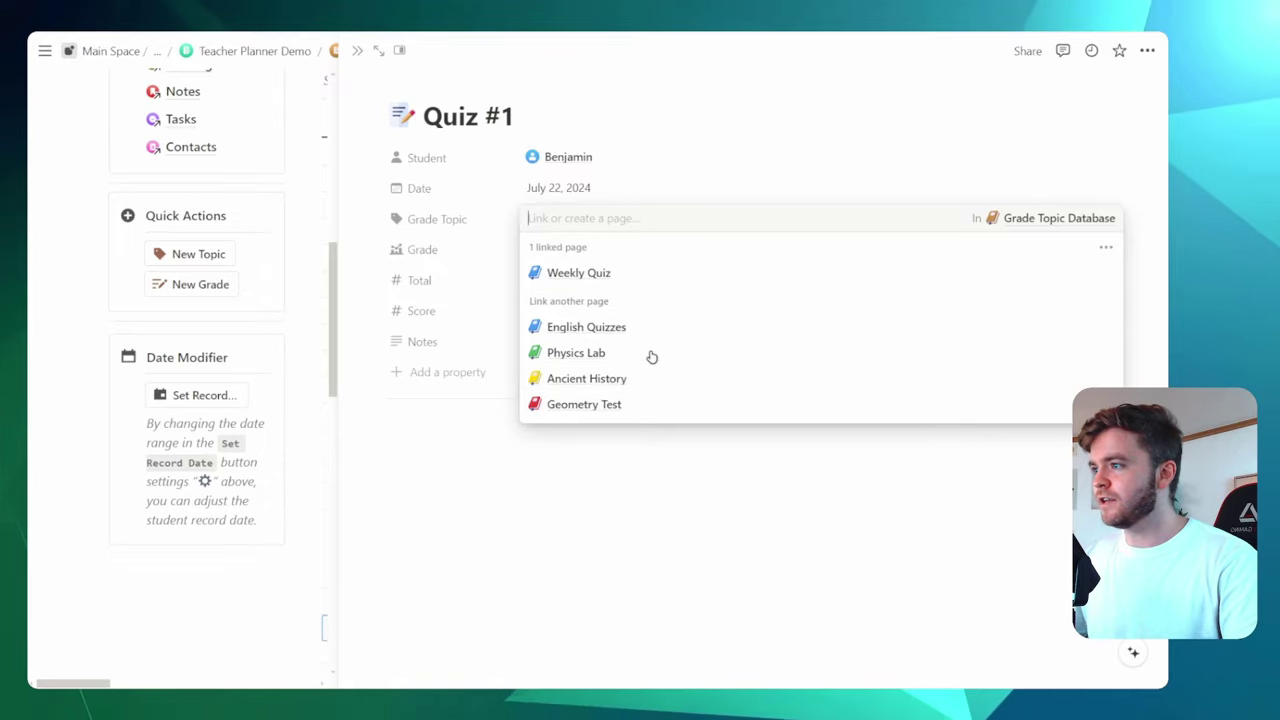
click(750, 169)
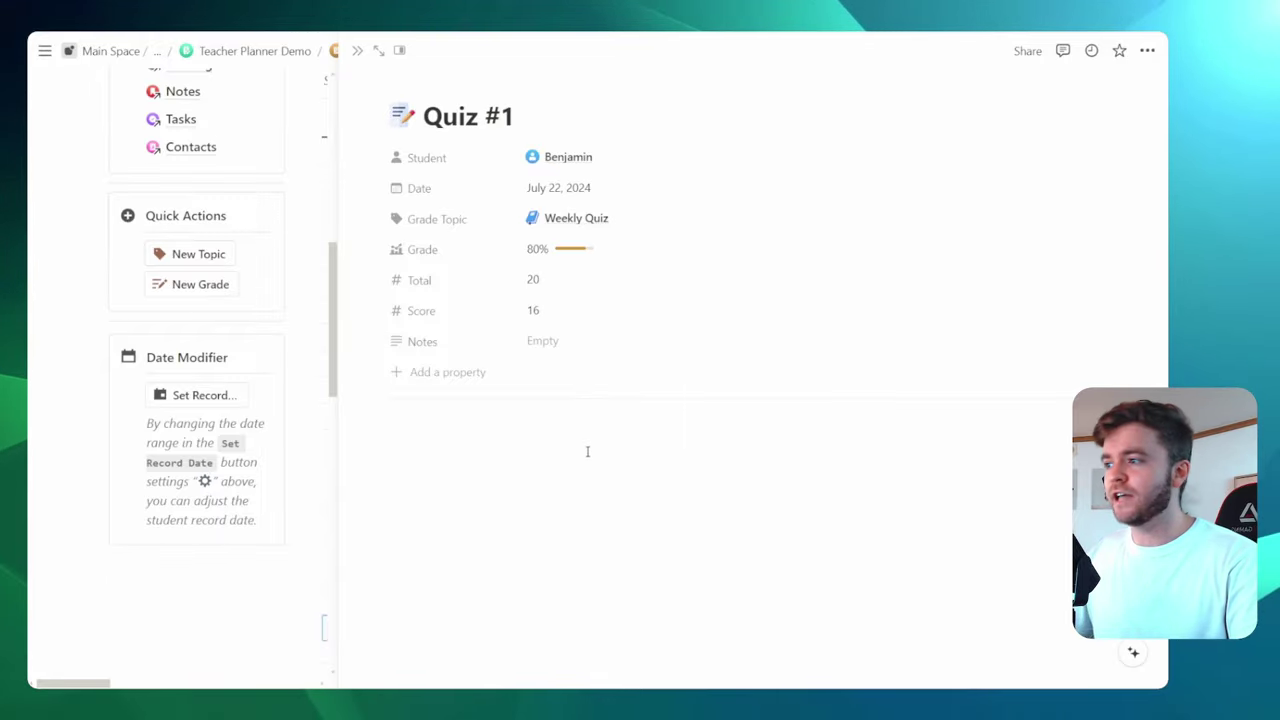
Close Quiz #1 and review Benjamin's student page, now averaging 83.8%
key(Escape)
scroll(551, 237, down, 15)
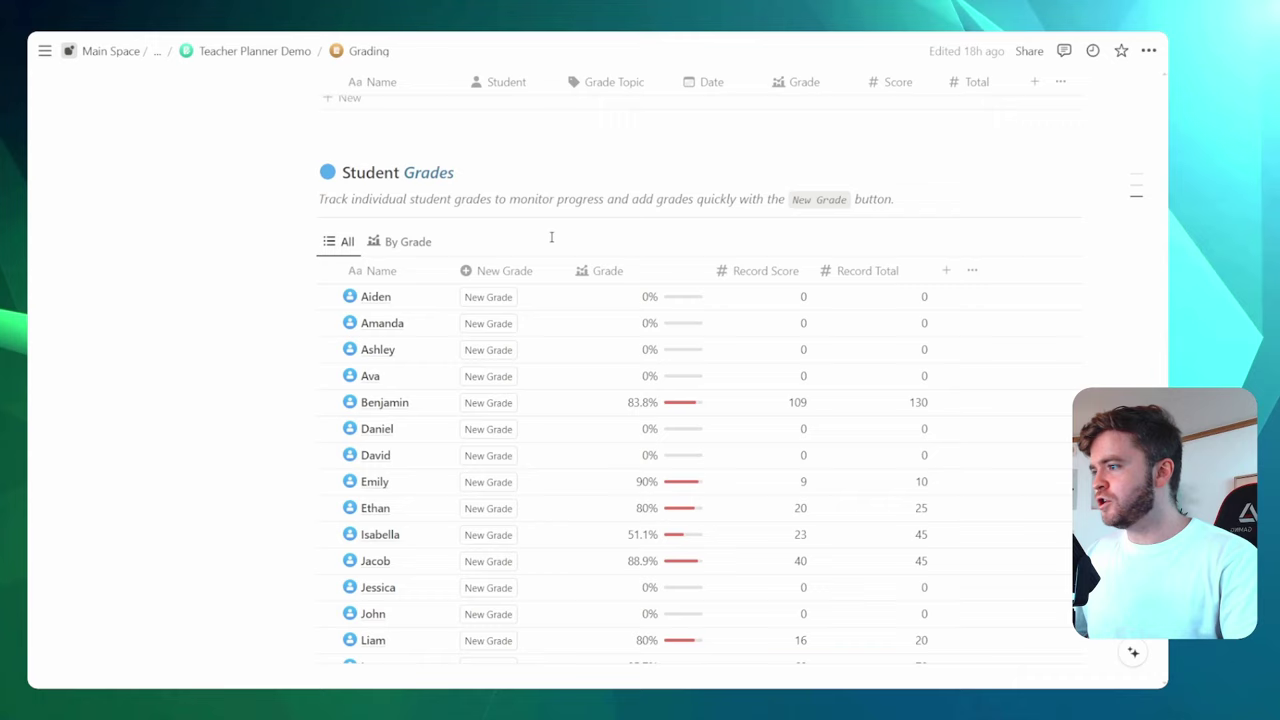
scroll(551, 237, down, 3)
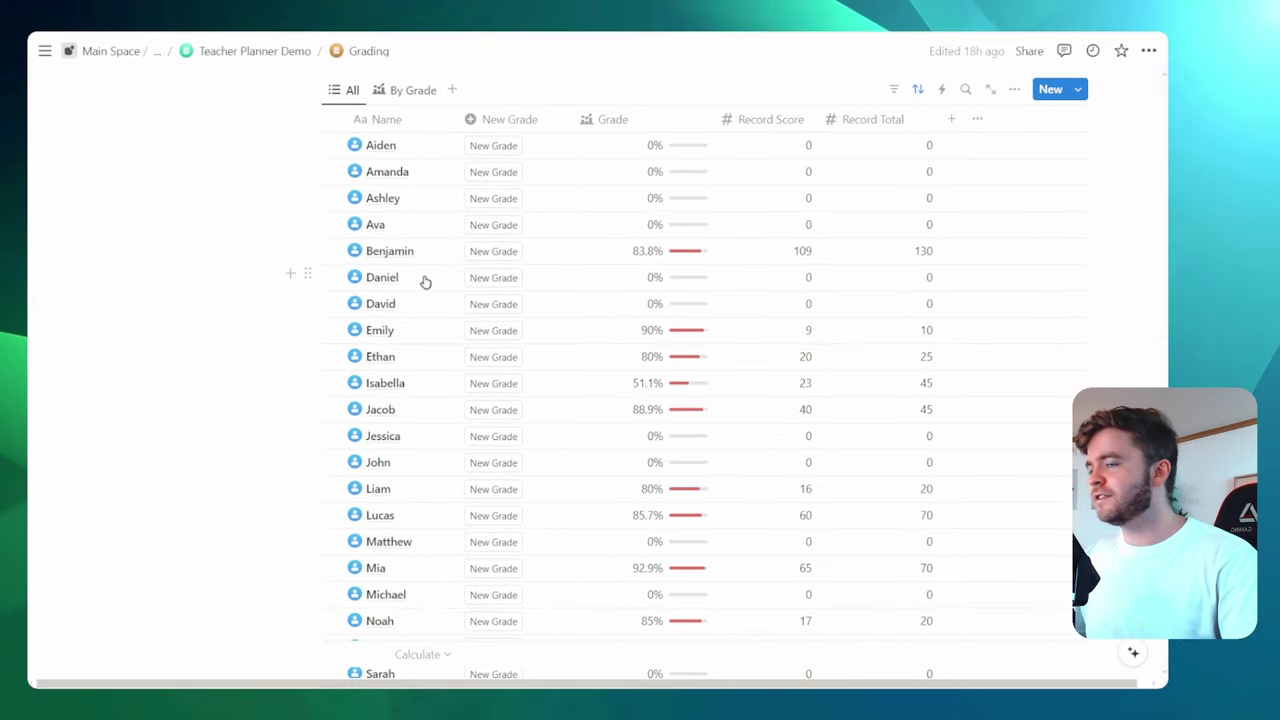
click(390, 251)
scroll(737, 260, down, 3)
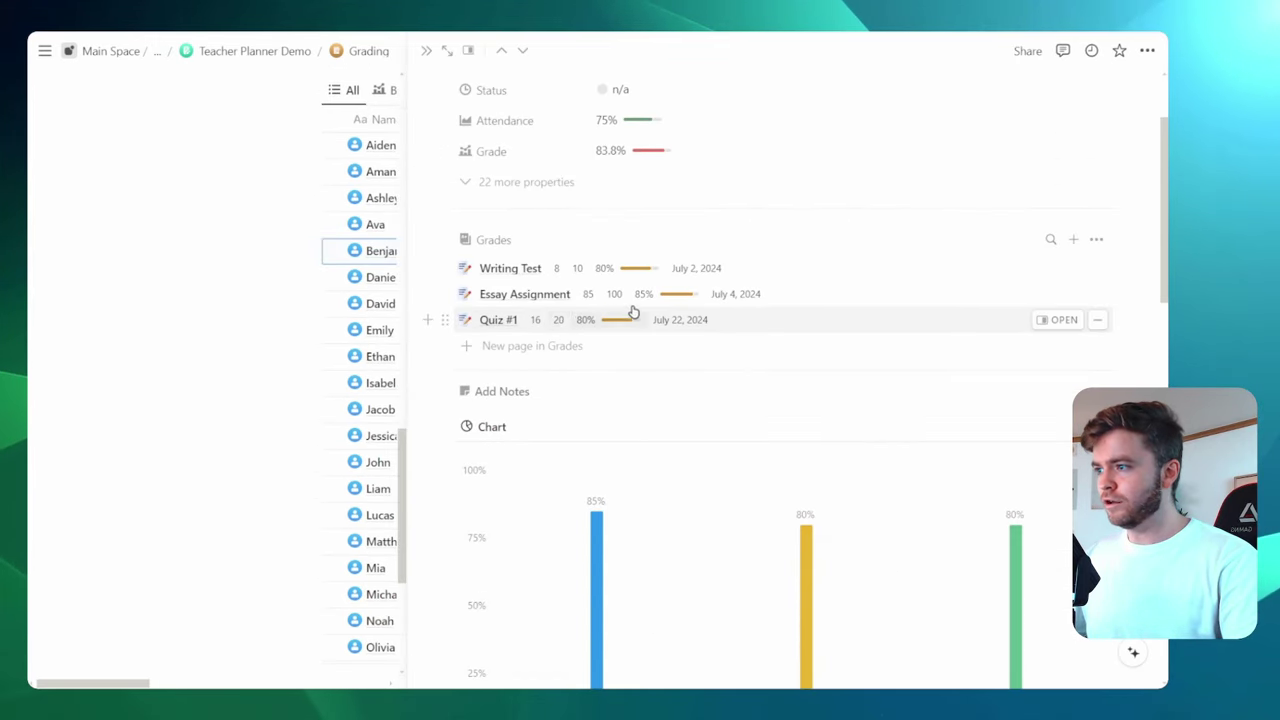
key(Escape)
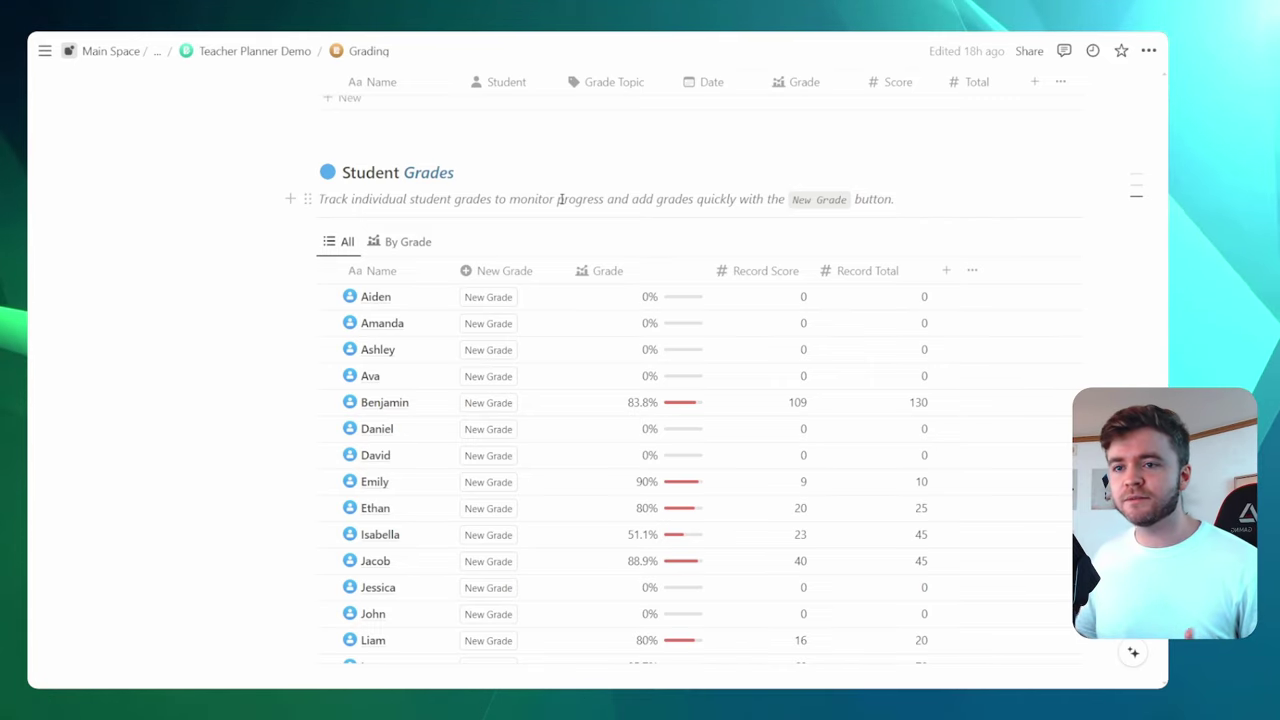
scroll(562, 199, down, 2)
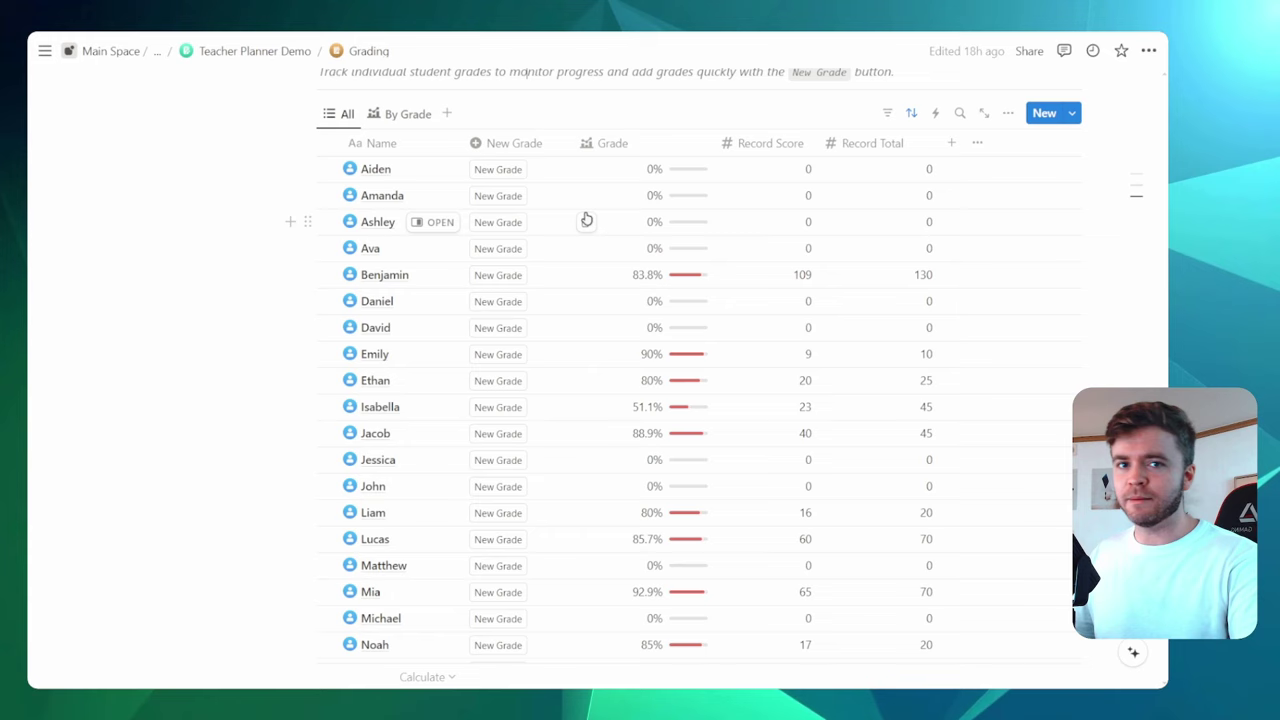
scroll(530, 168, up, 1)
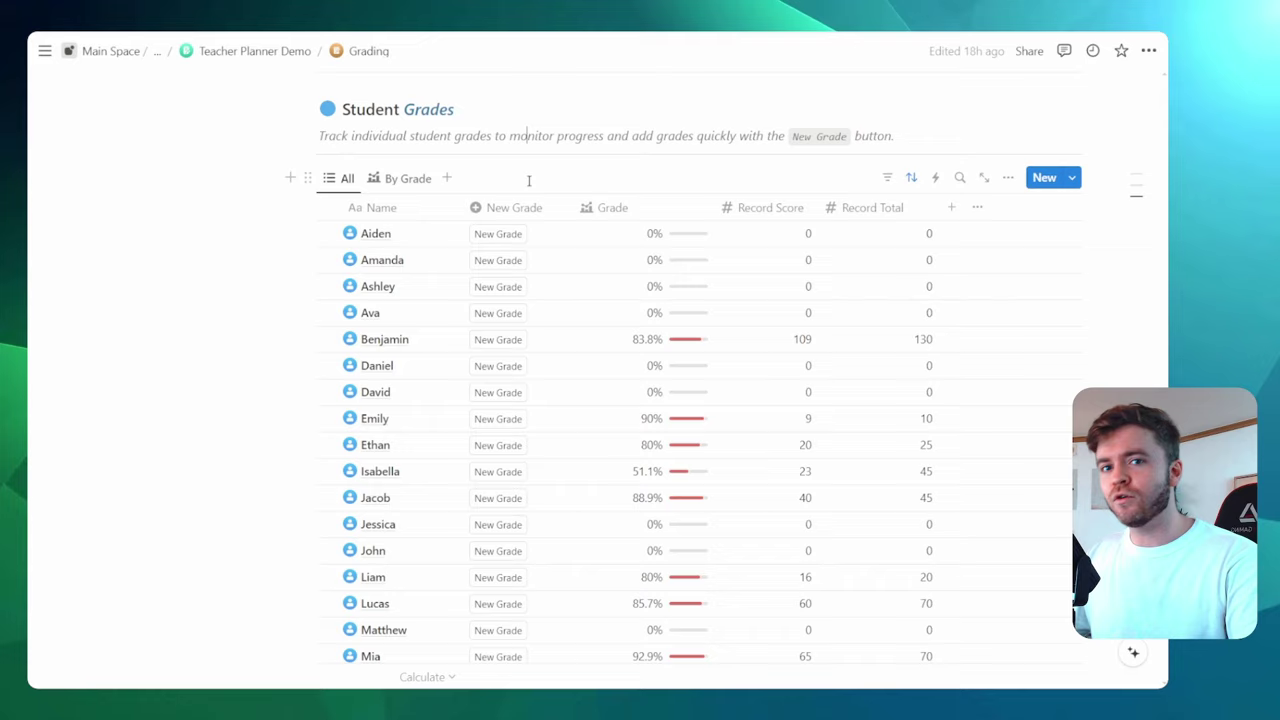
Create the 'End of Month Quiz' grade topic from the red New Grade Topic template
scroll(529, 182, up, 15)
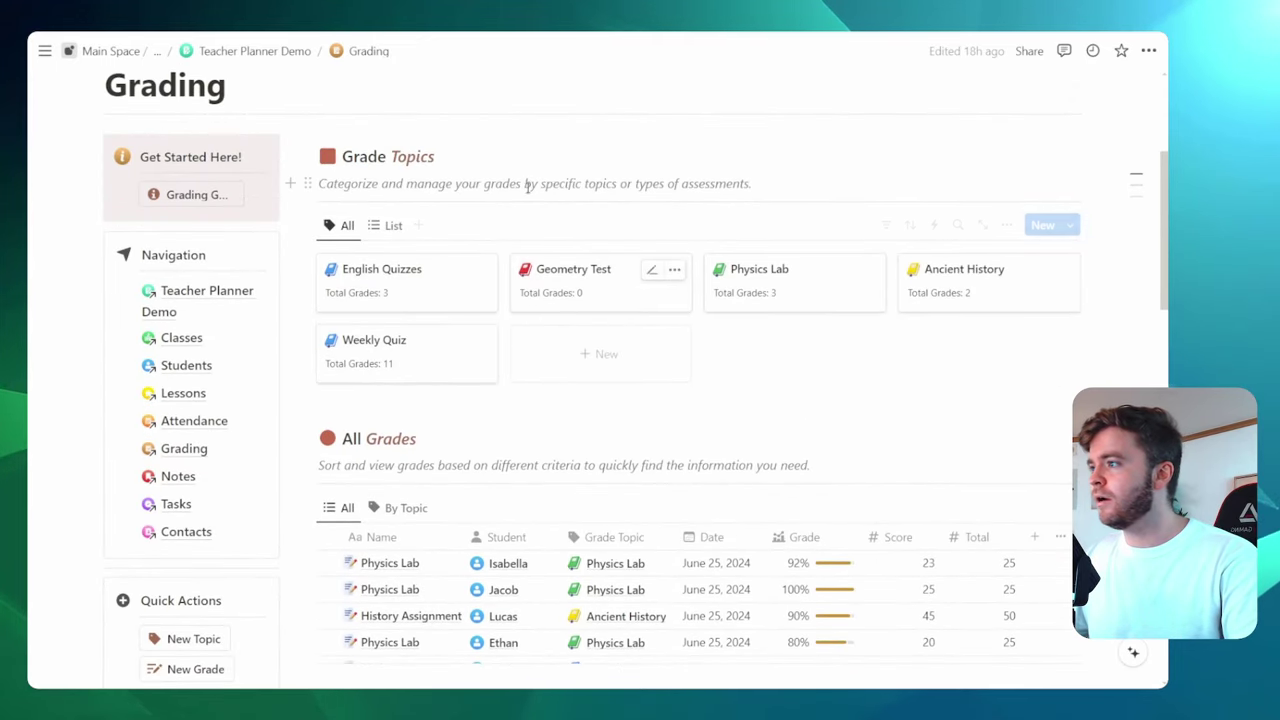
scroll(475, 157, down, 2)
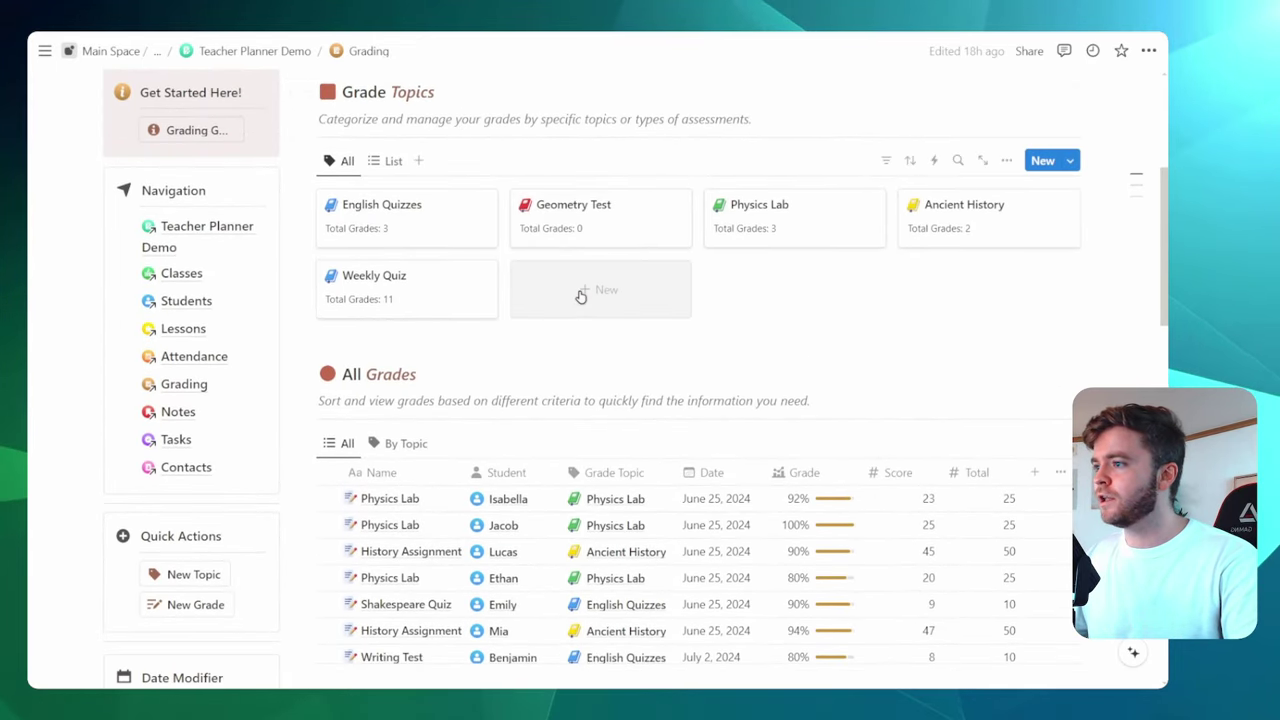
click(580, 296)
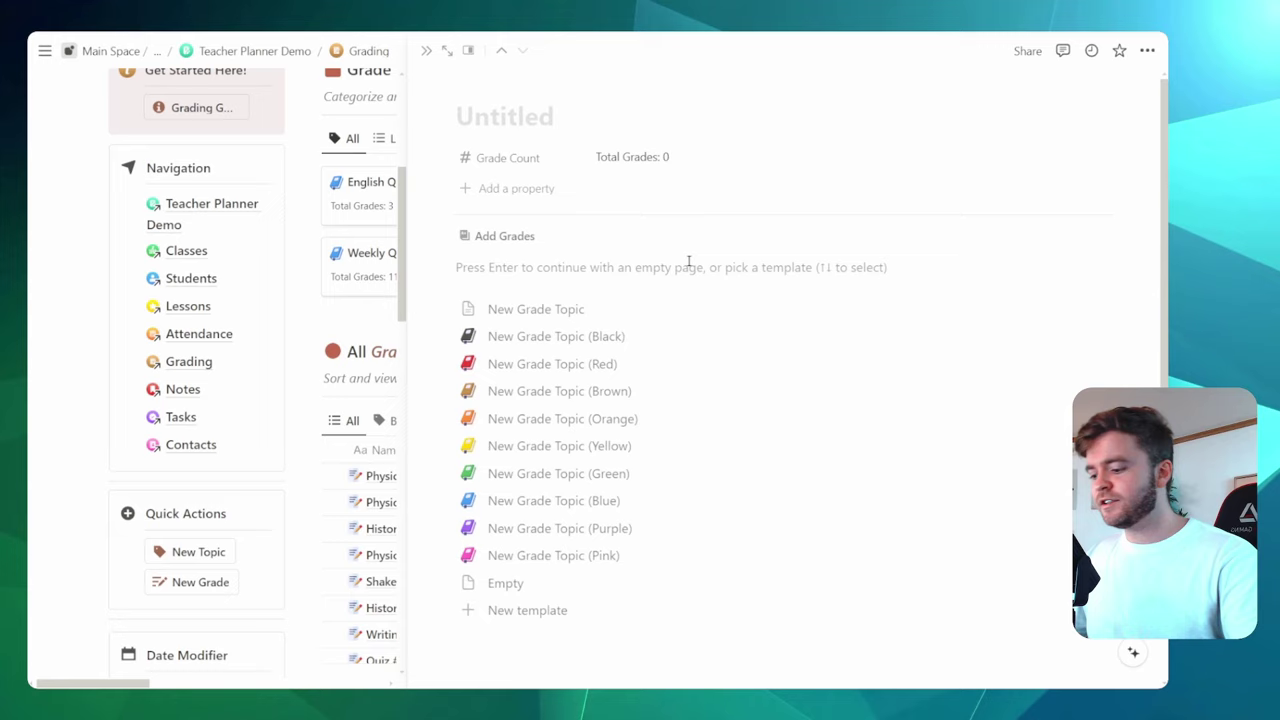
text(End of Month Quiz)
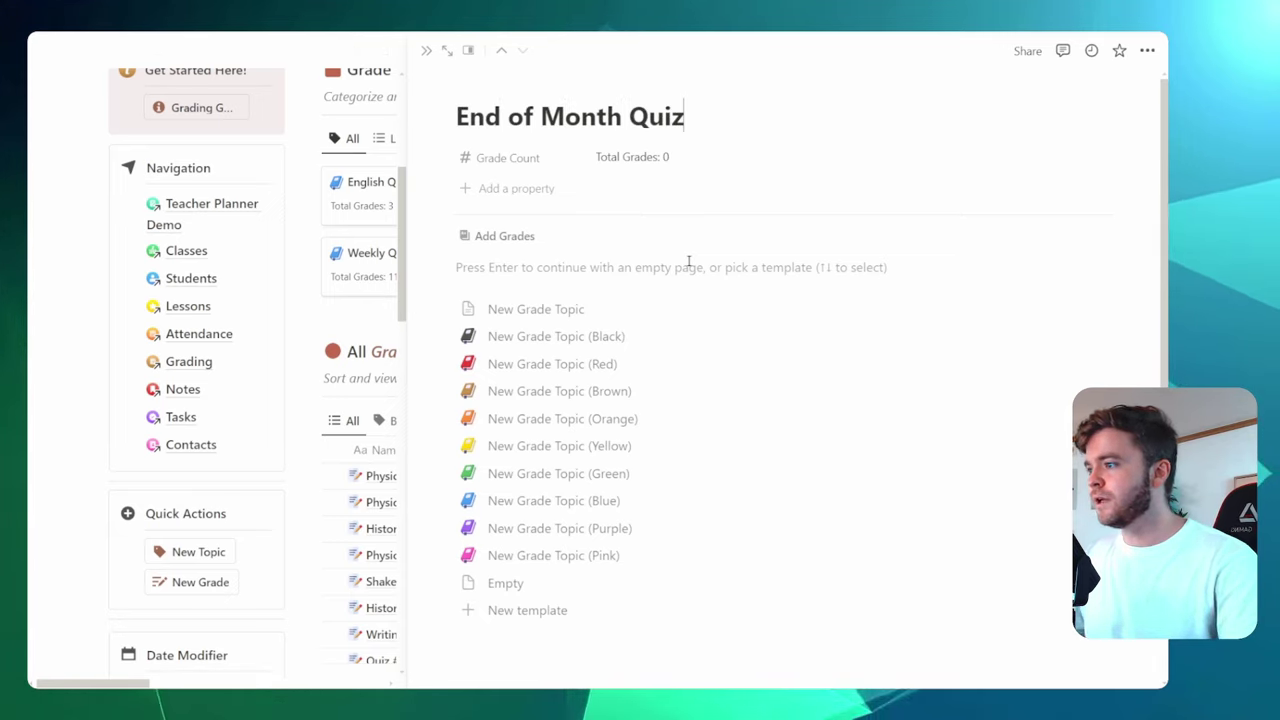
click(592, 364)
key(Escape)
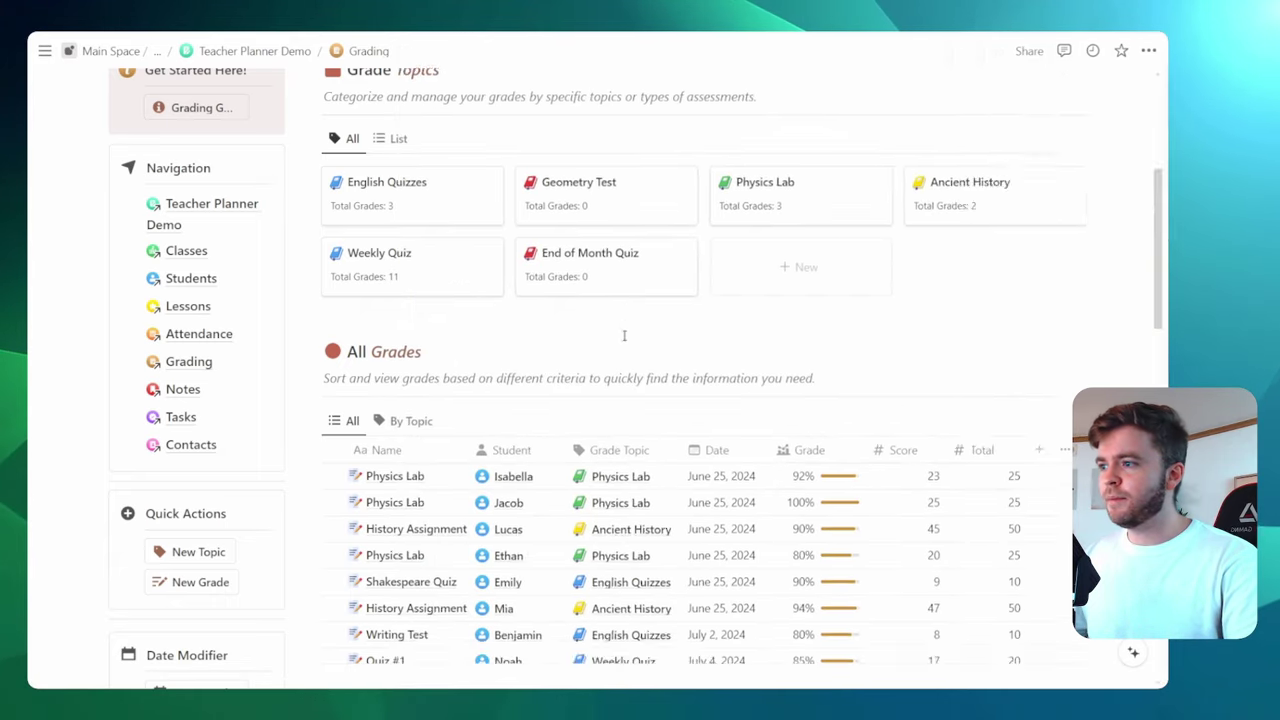
scroll(529, 323, down, 10)
scroll(529, 327, down, 5)
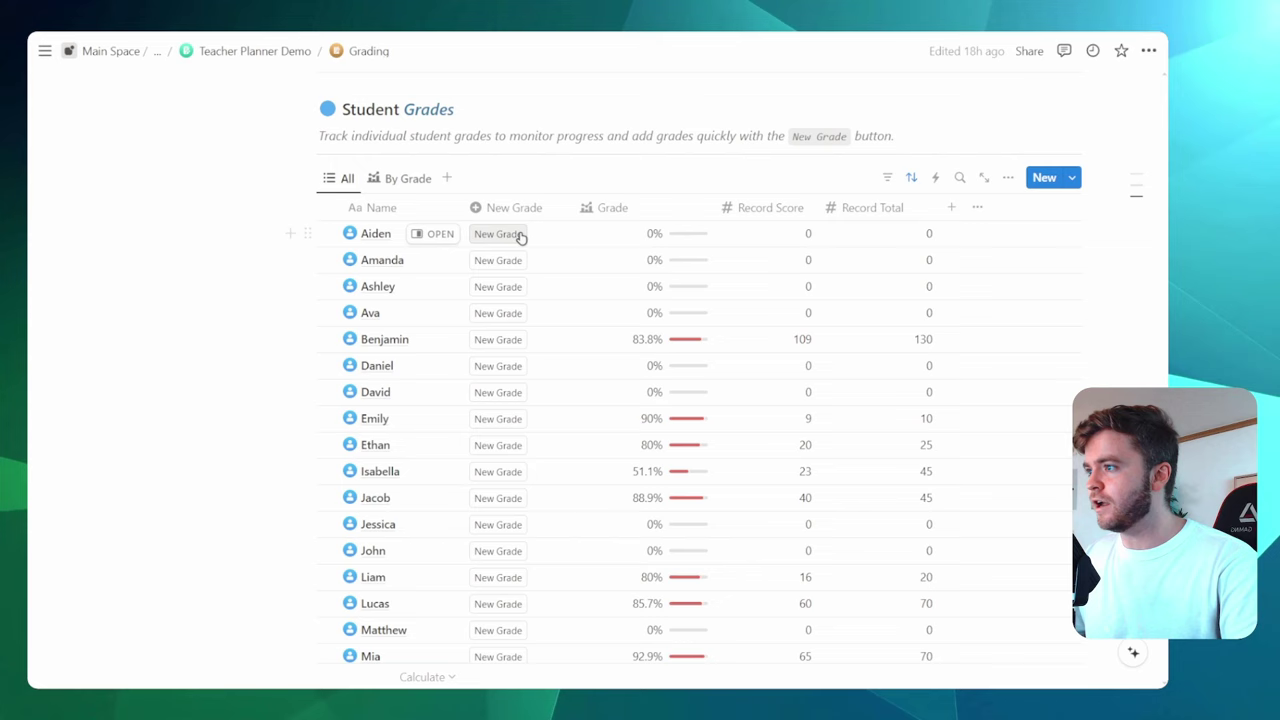
In the New Grade button settings, rename the created page to 'End of Month Quiz'
click(510, 210)
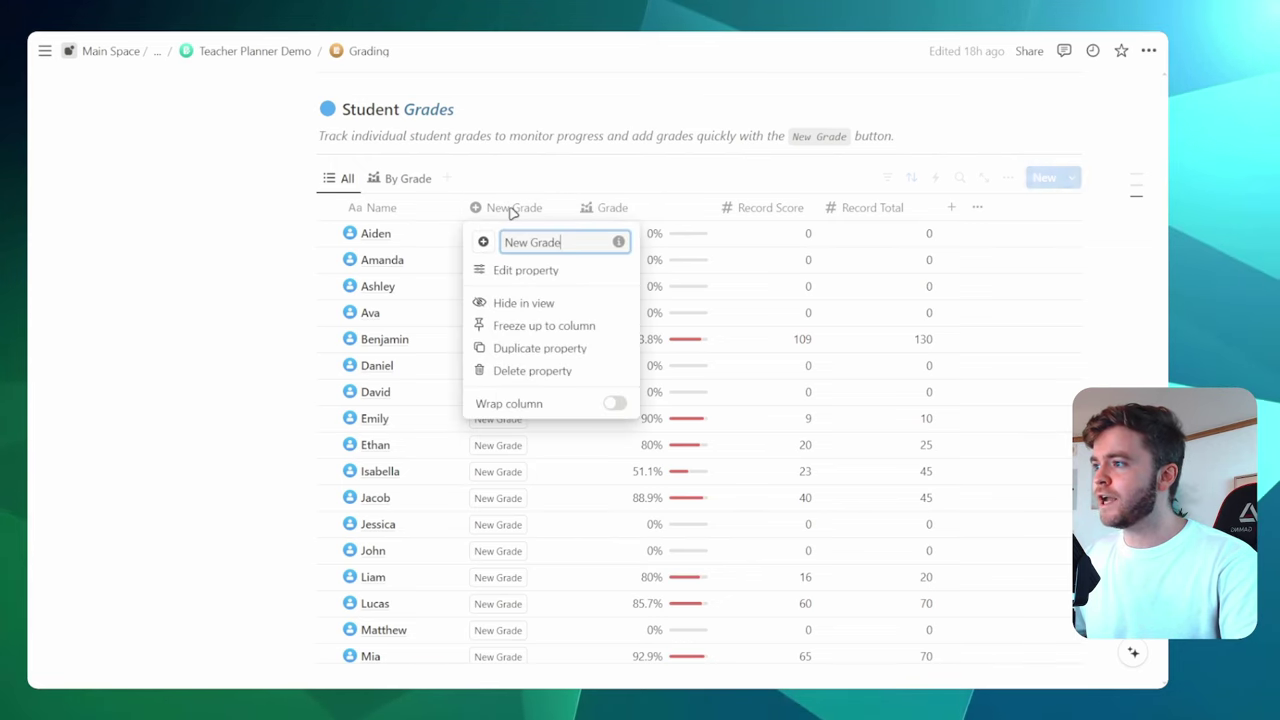
click(552, 274)
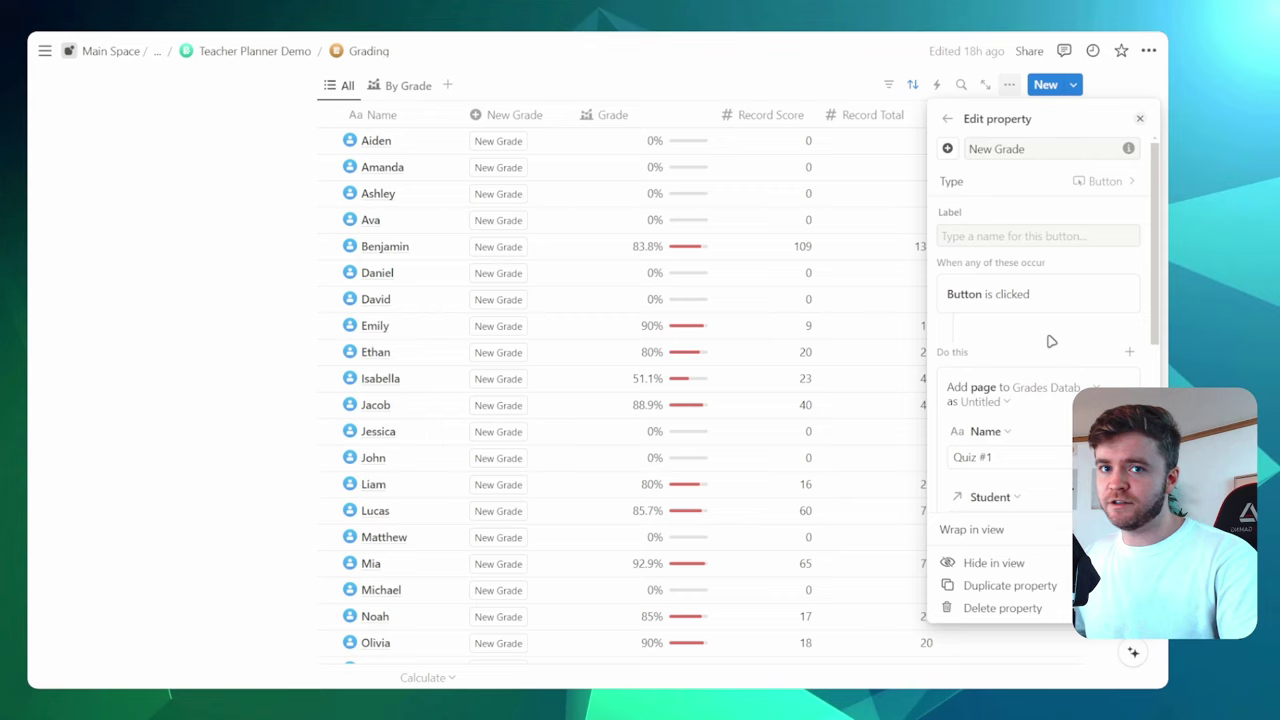
scroll(1062, 339, down, 2)
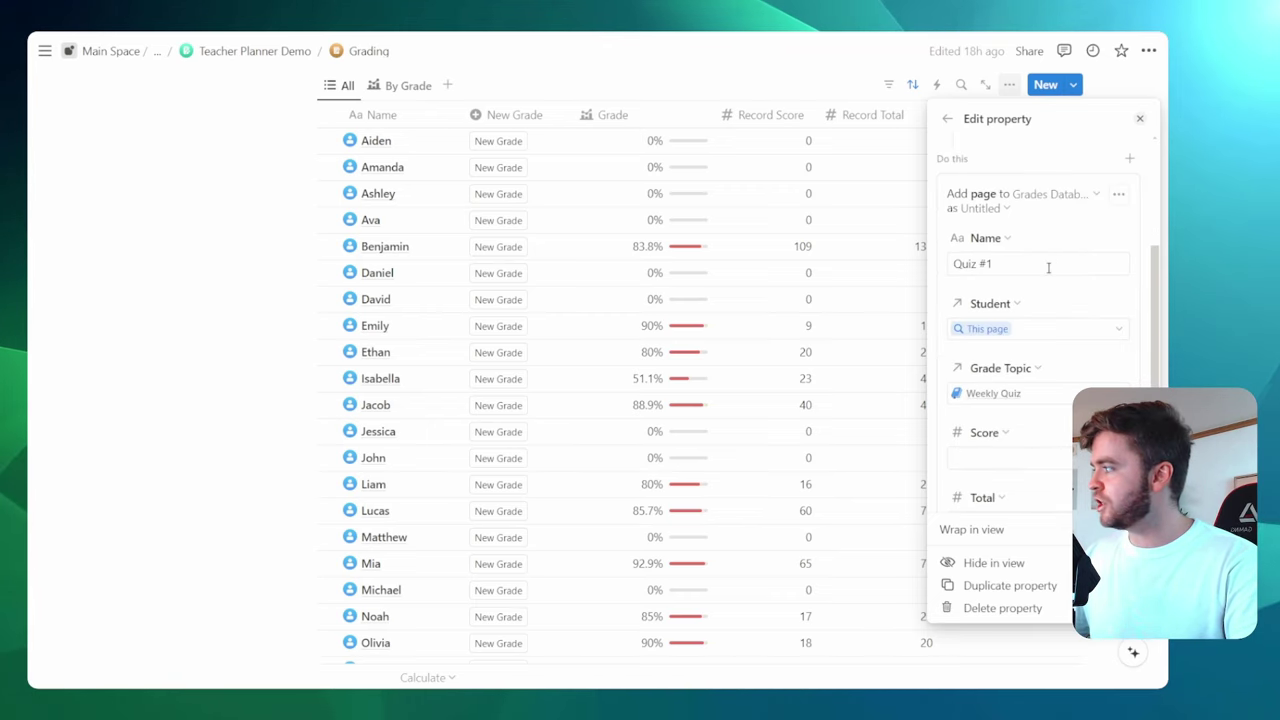
key(ctrl+plus)
key(ctrl+plus)
scroll(1048, 273, down, 3)
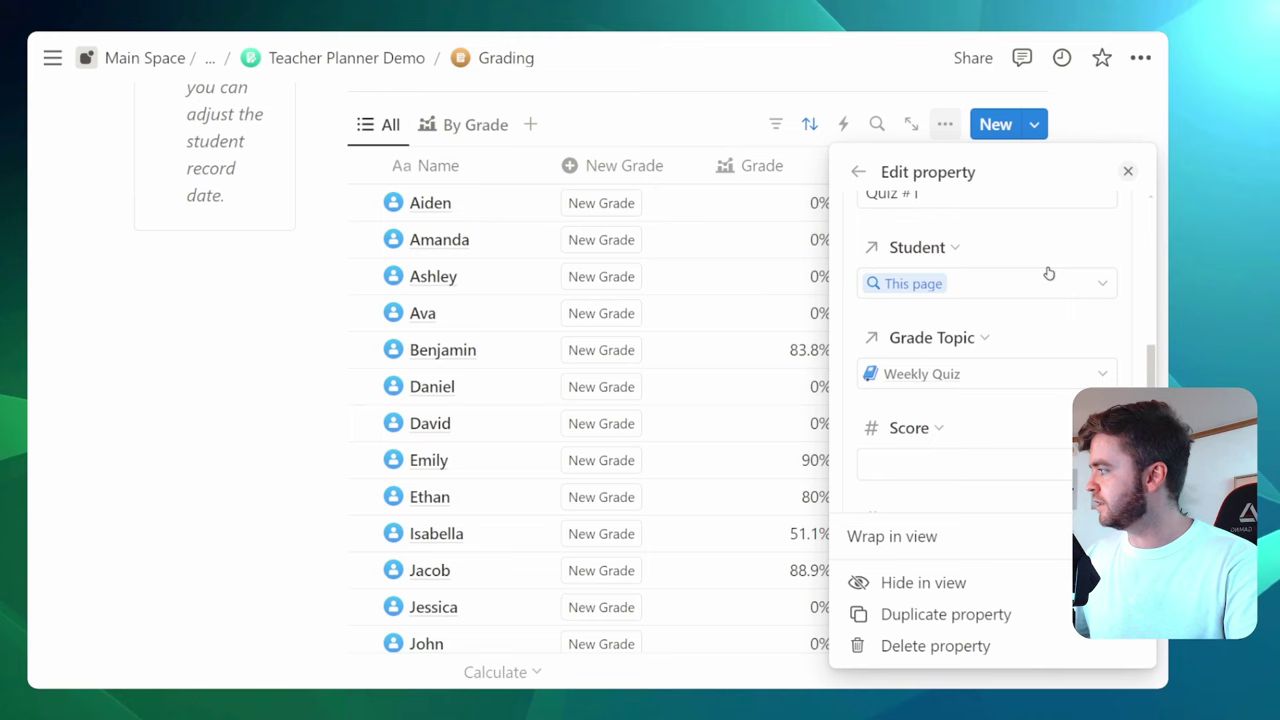
scroll(1046, 272, up, 2)
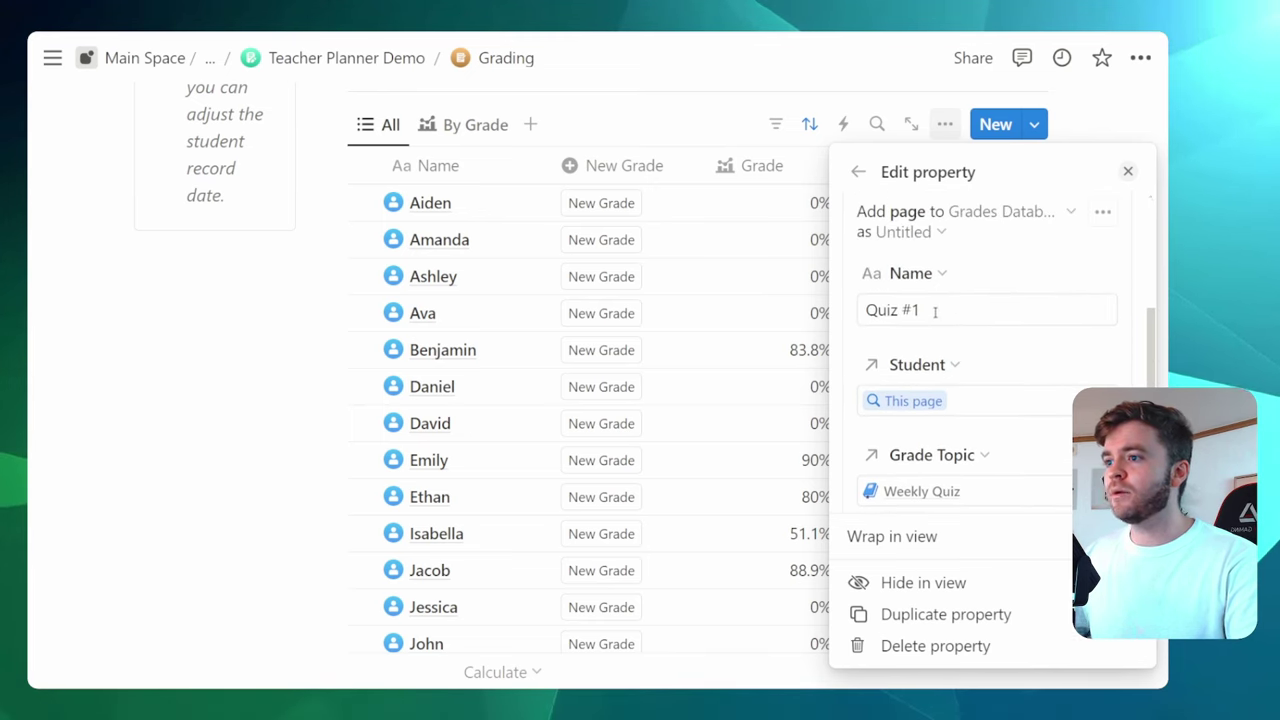
key(ctrl+a)
text(End oif)
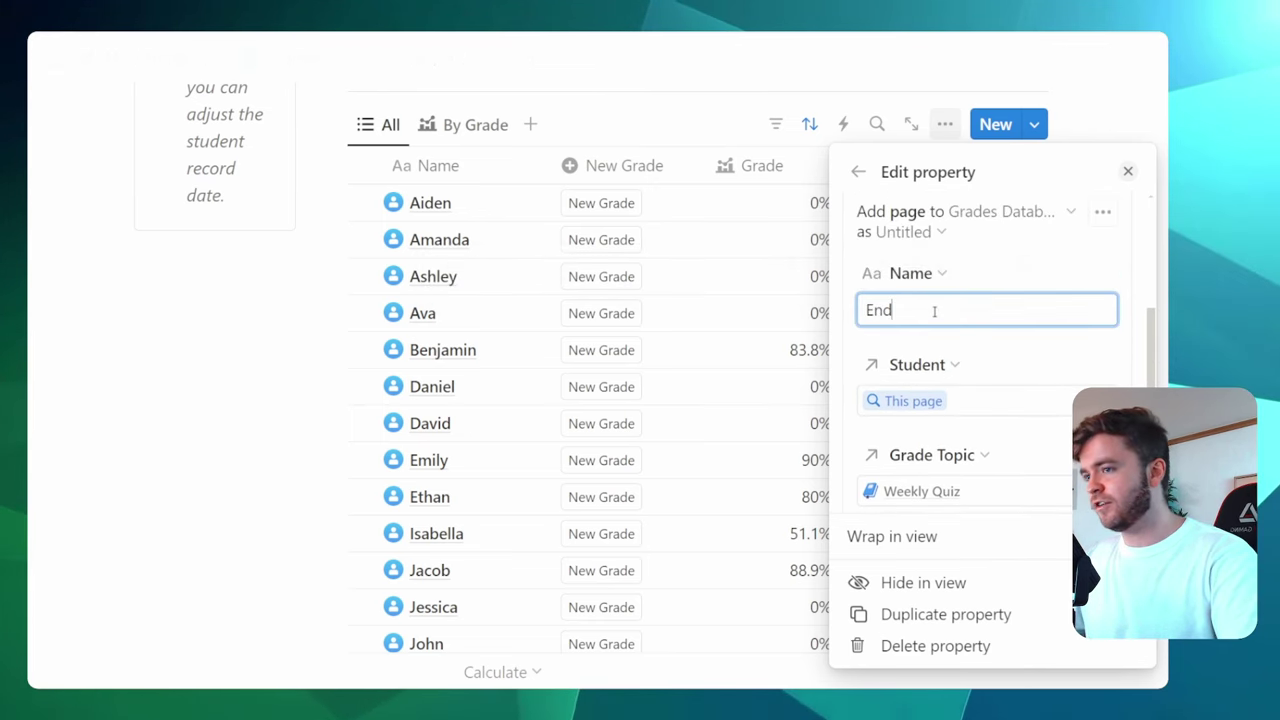
key(BackSpace)
key(BackSpace)
text(f M)
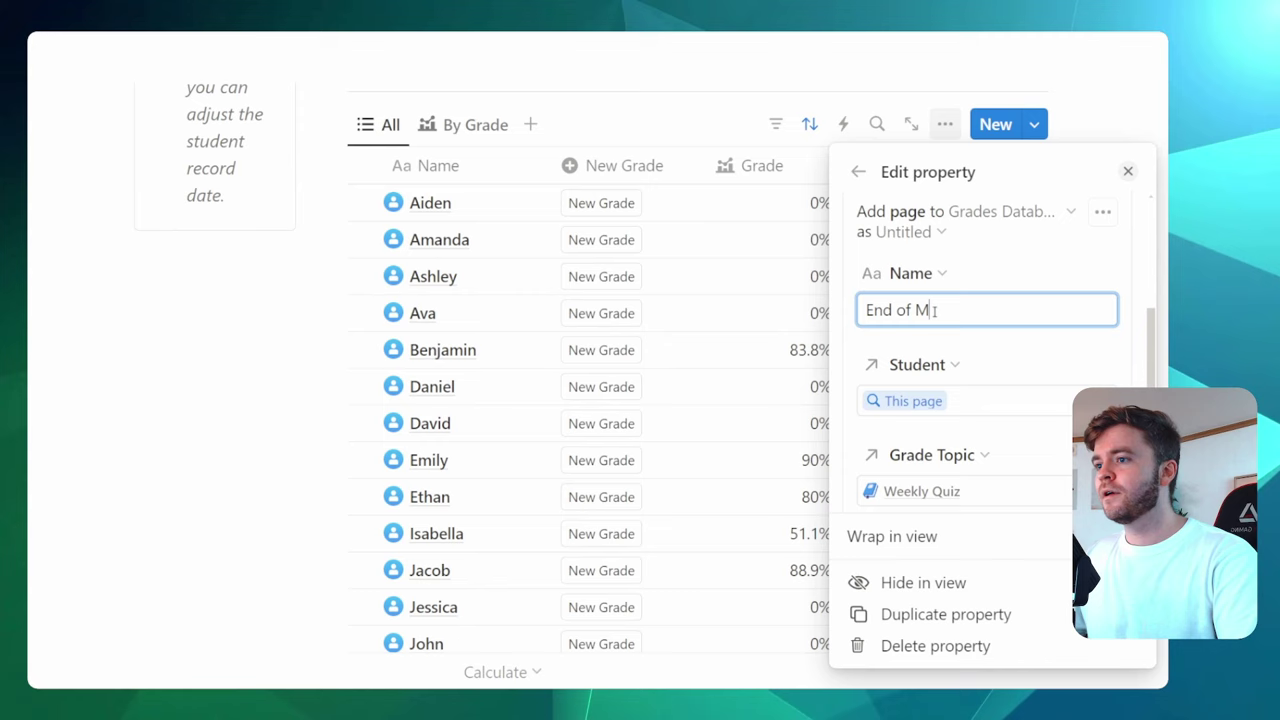
text(onth Quiz #1)
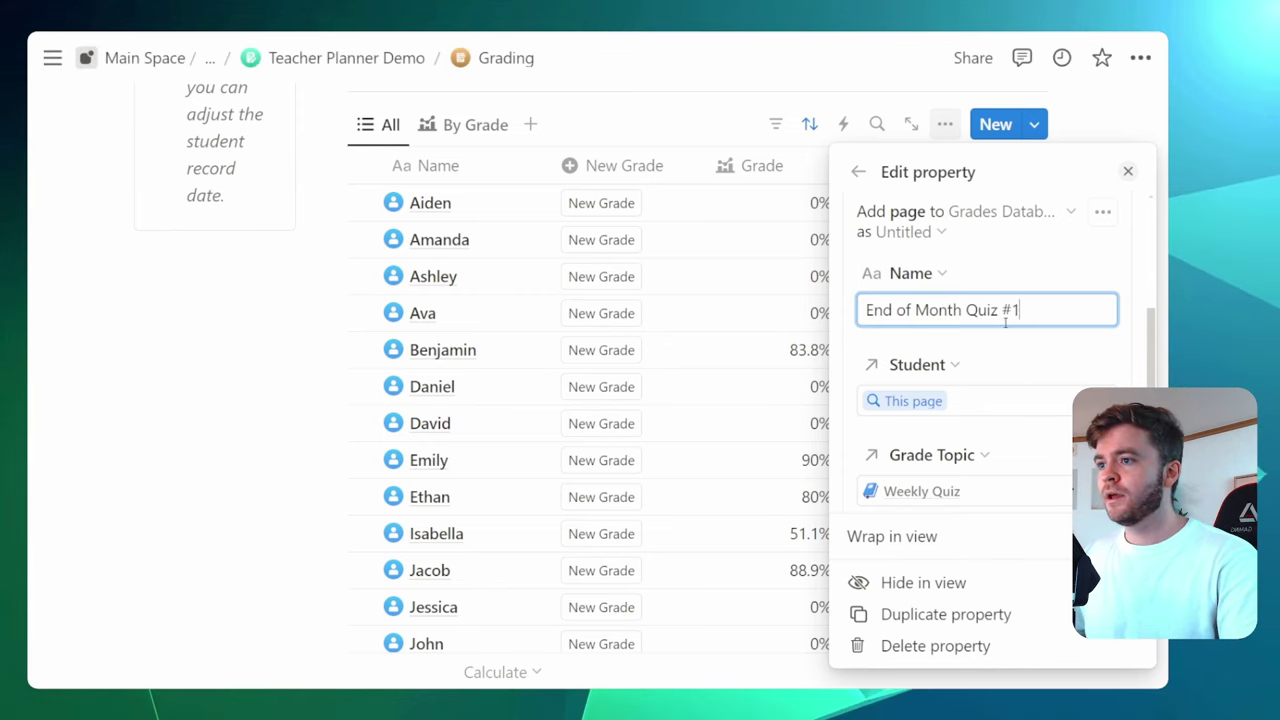
Replace Weekly Quiz with End of Month Quiz as Grade Topic and set Total to 100
scroll(1009, 317, down, 3)
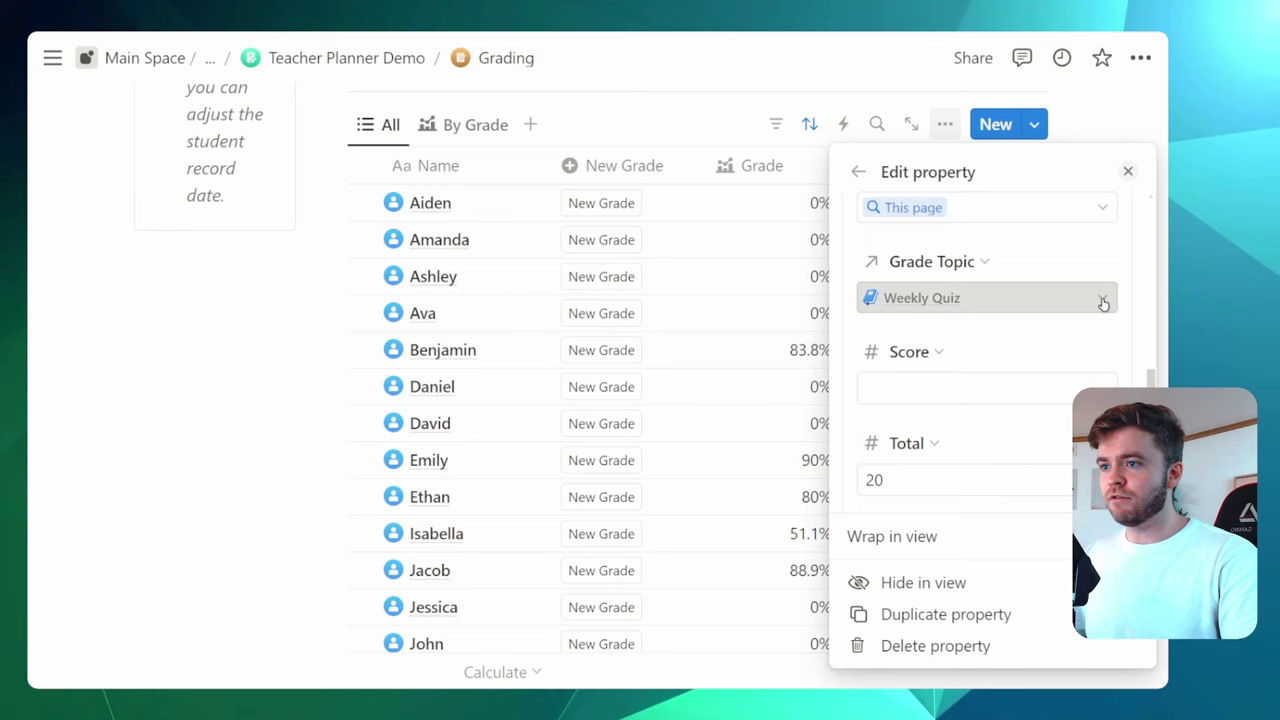
click(1101, 302)
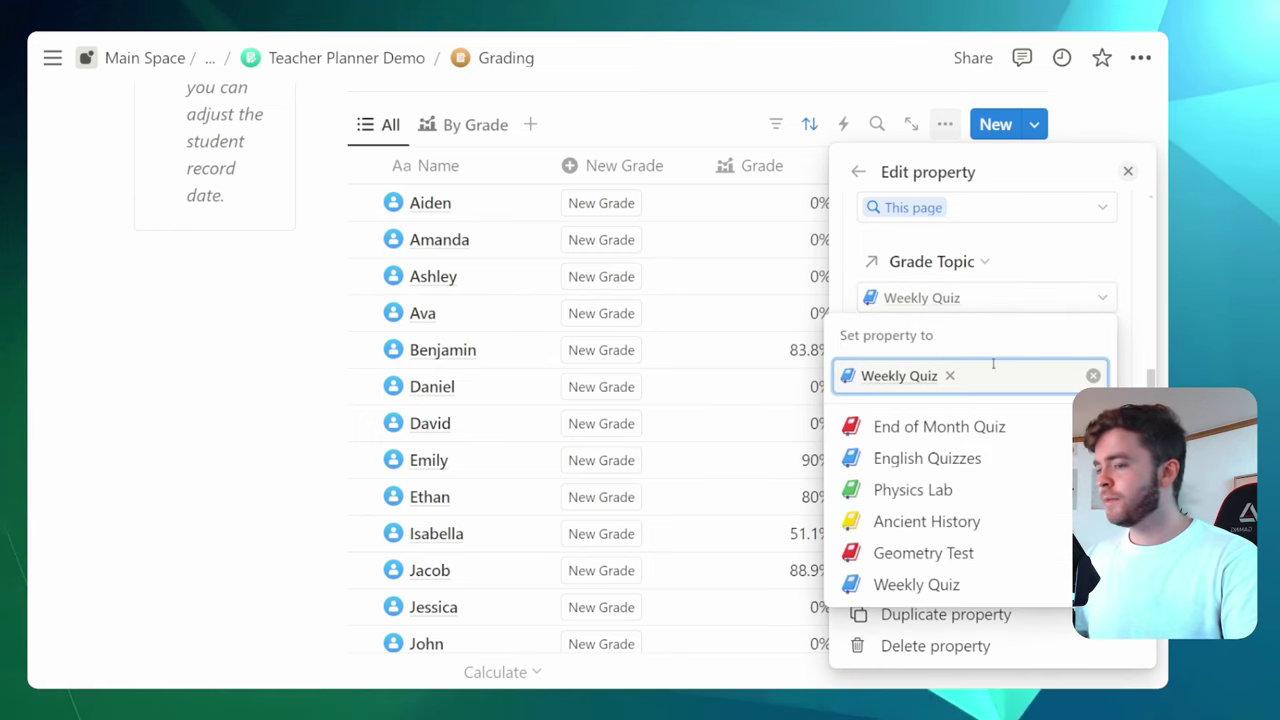
click(951, 377)
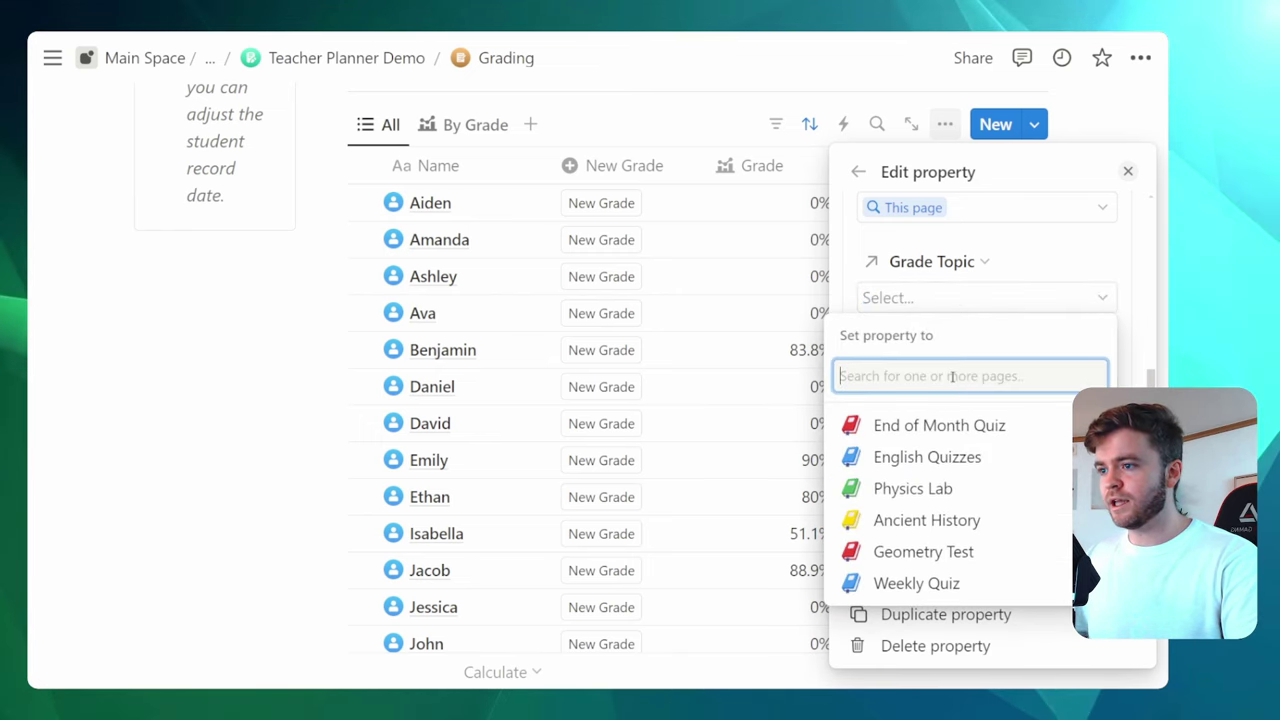
click(940, 425)
click(1051, 263)
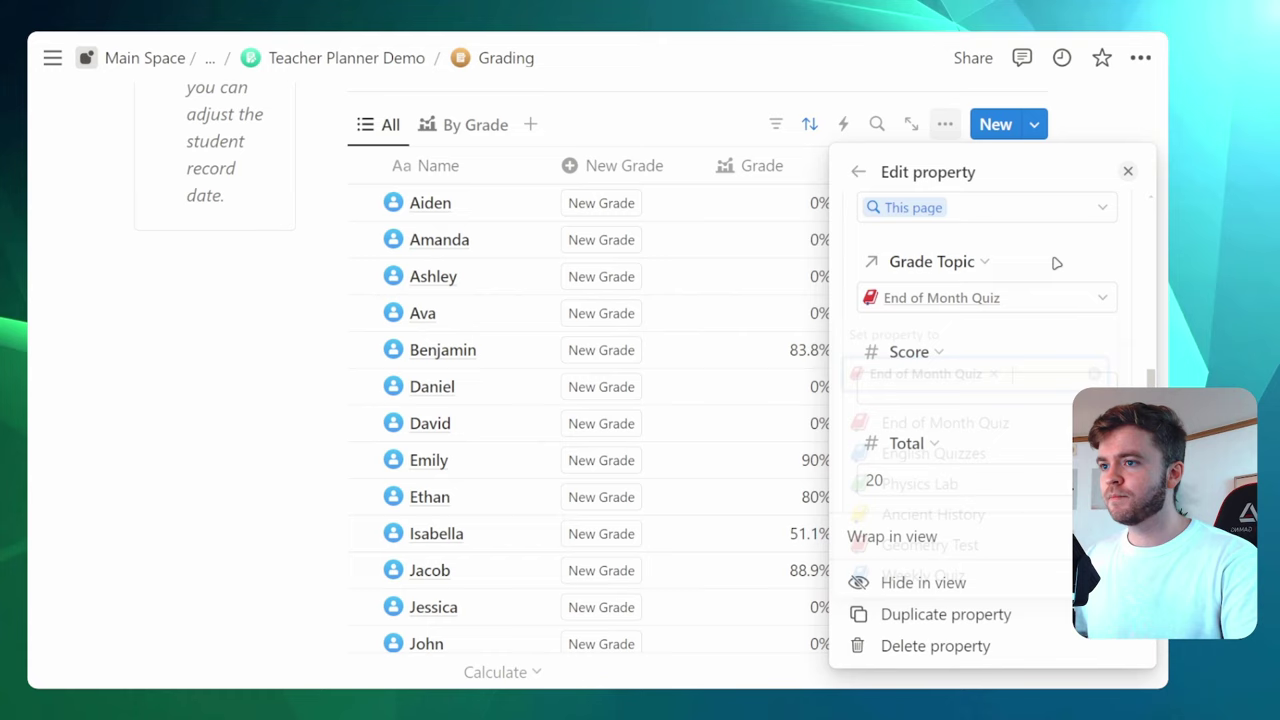
scroll(1013, 369, down, 2)
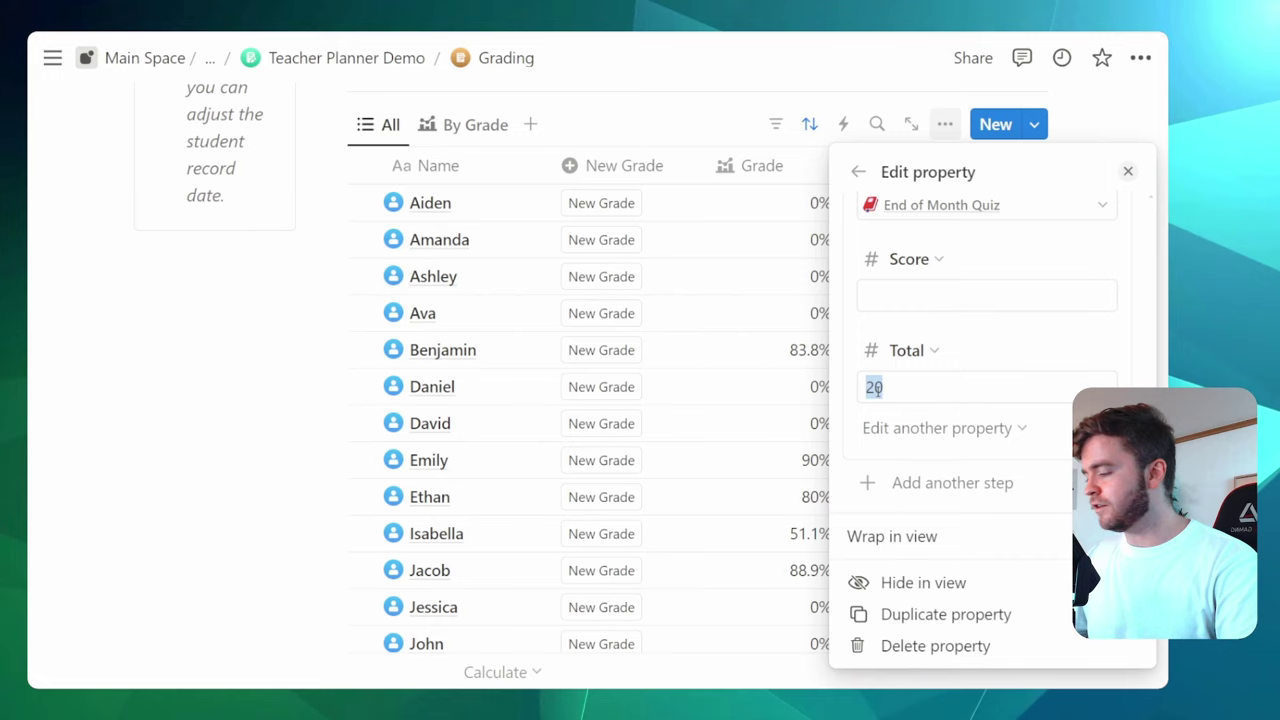
text(100)
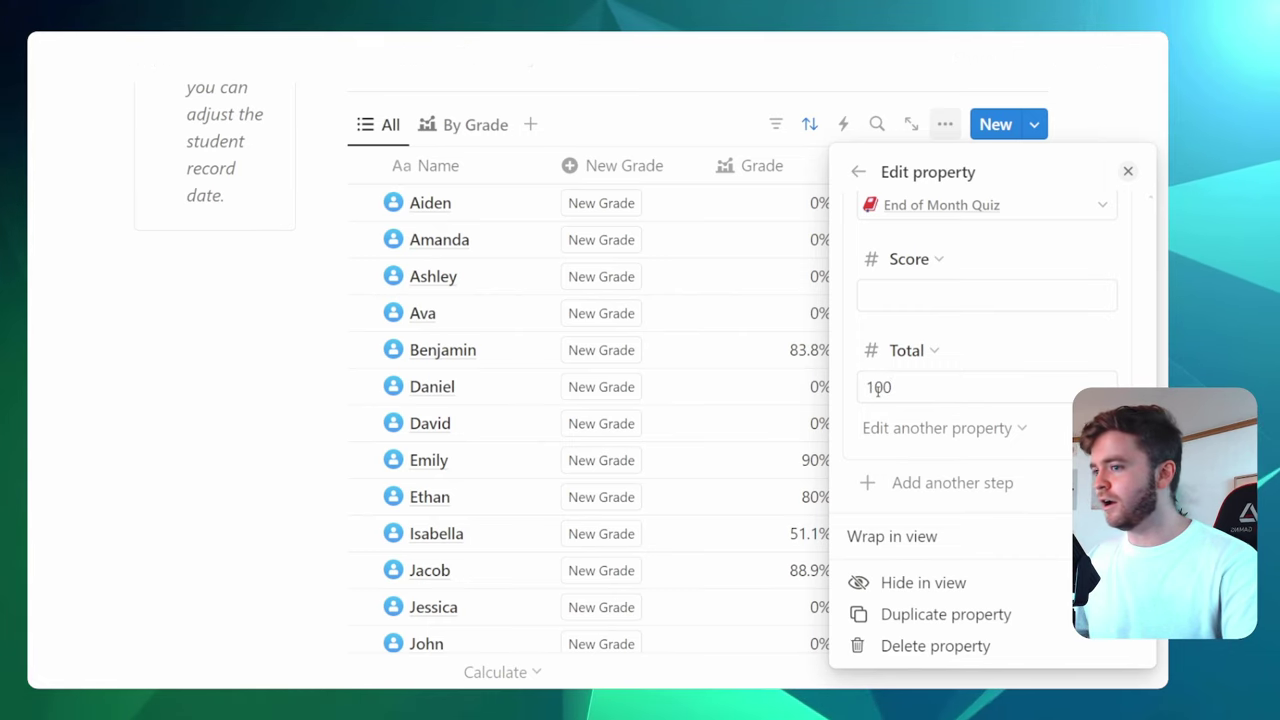
Group the student grades by class and narrow the Name and Grade columns
click(1128, 174)
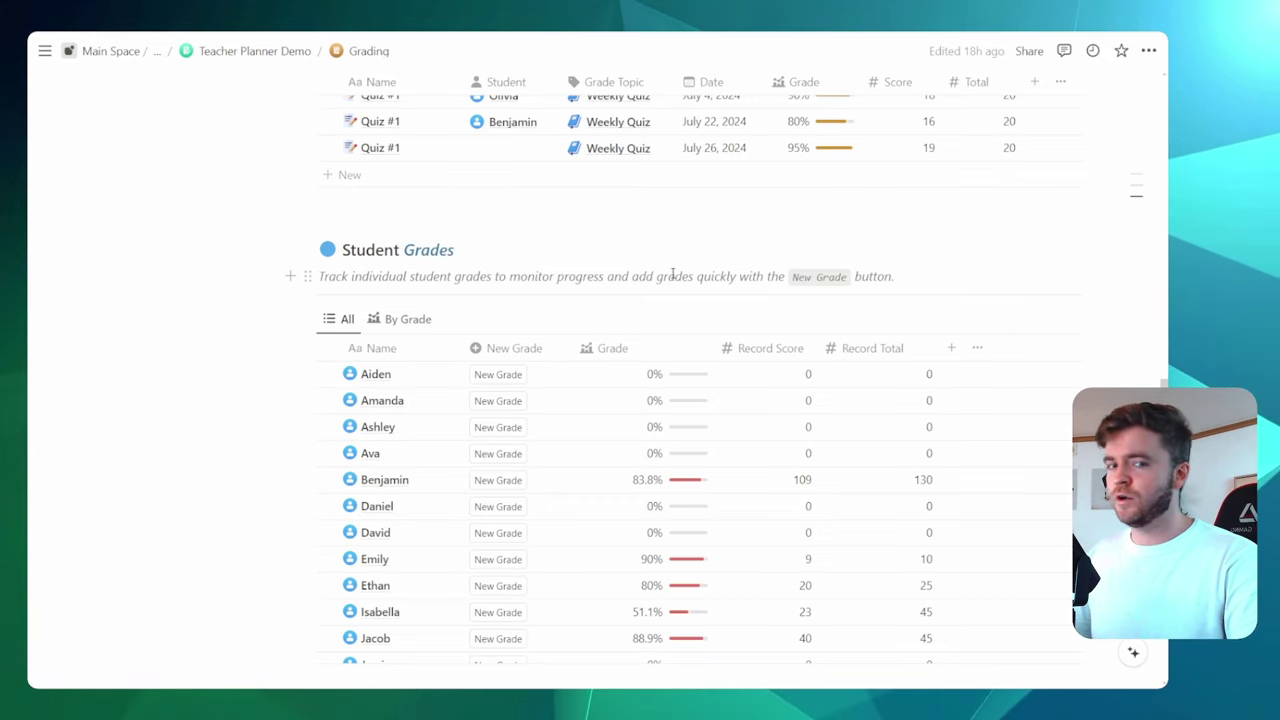
scroll(670, 274, down, 1)
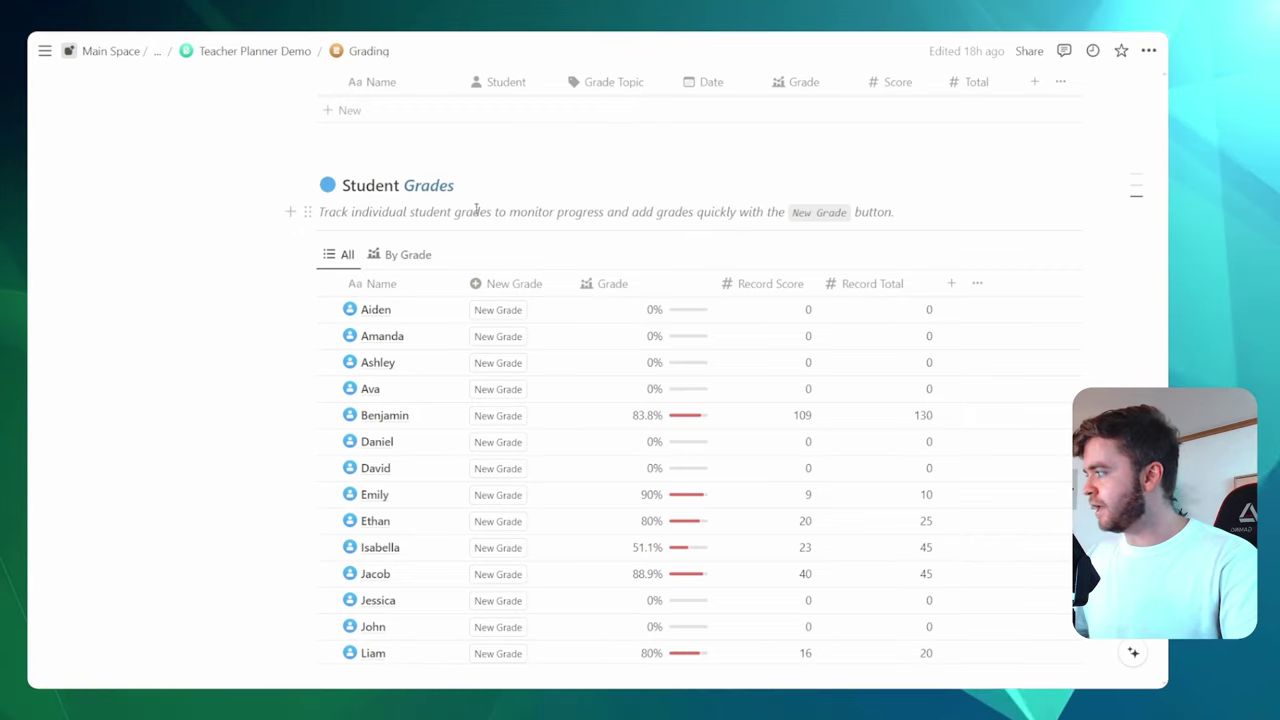
click(403, 255)
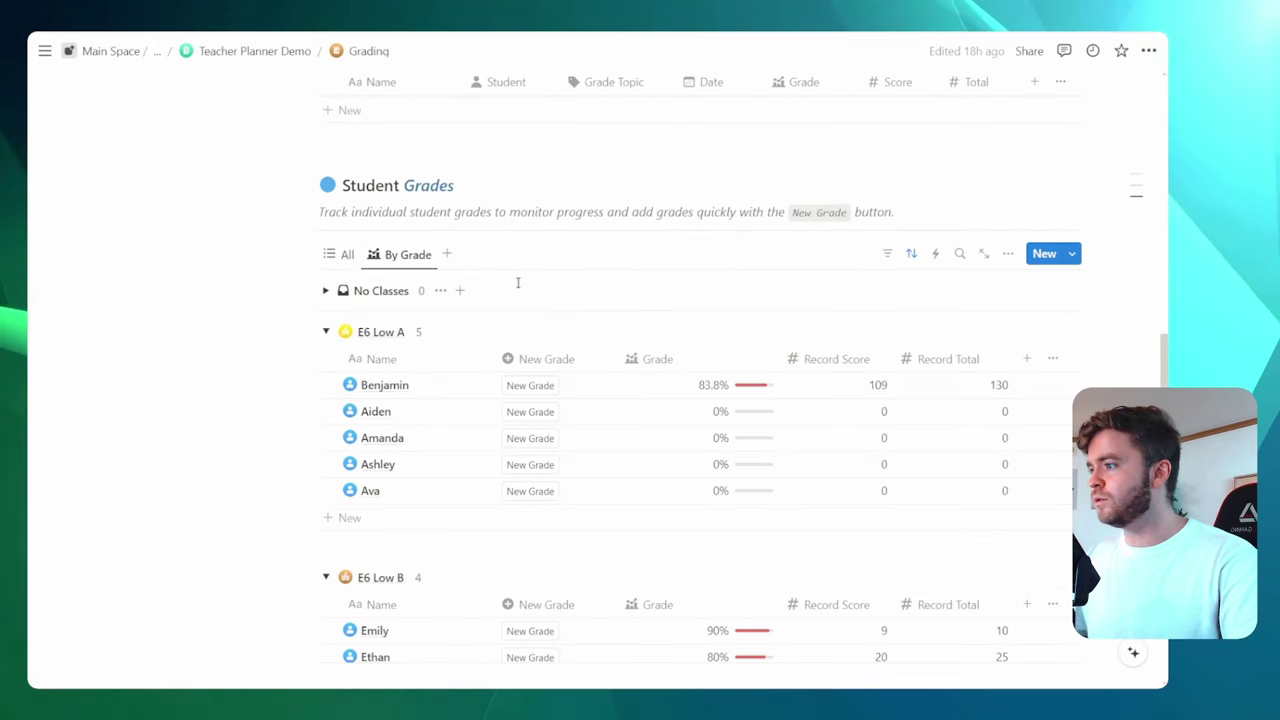
scroll(516, 281, down, 1)
scroll(708, 206, down, 1)
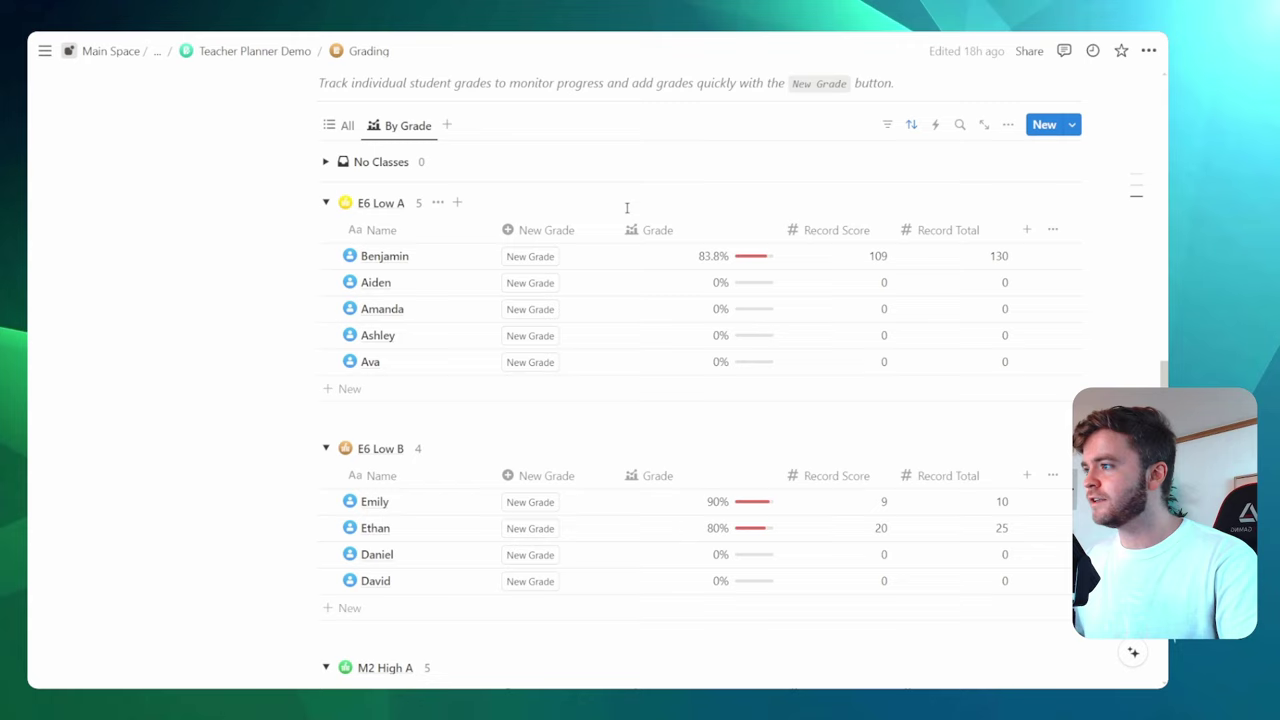
scroll(626, 208, down, 1)
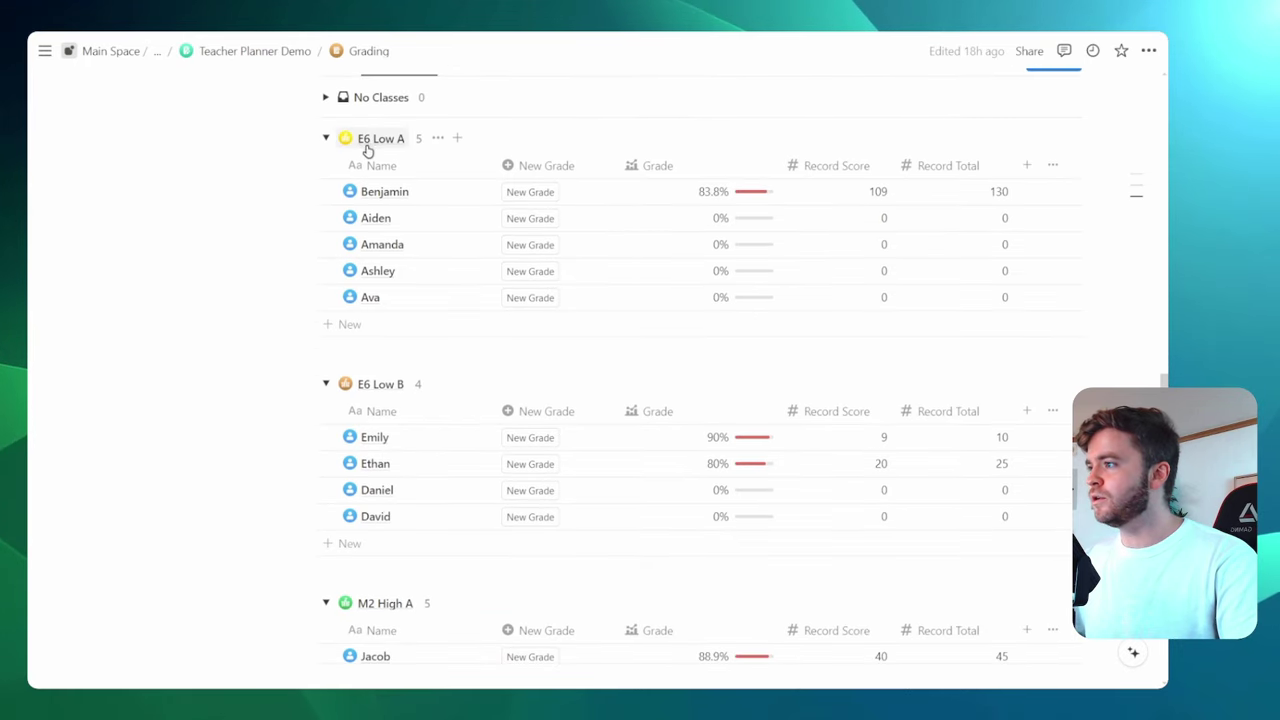
key(ctrl+plus)
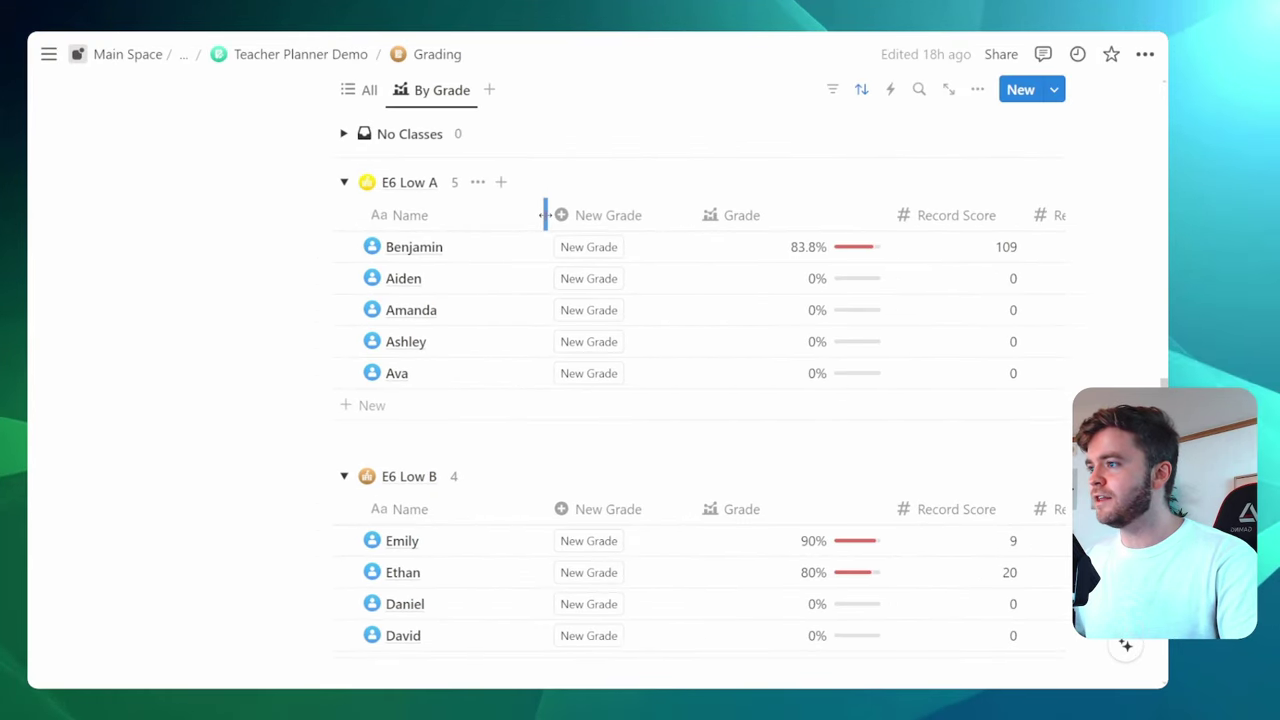
drag(545, 215, 493, 218)
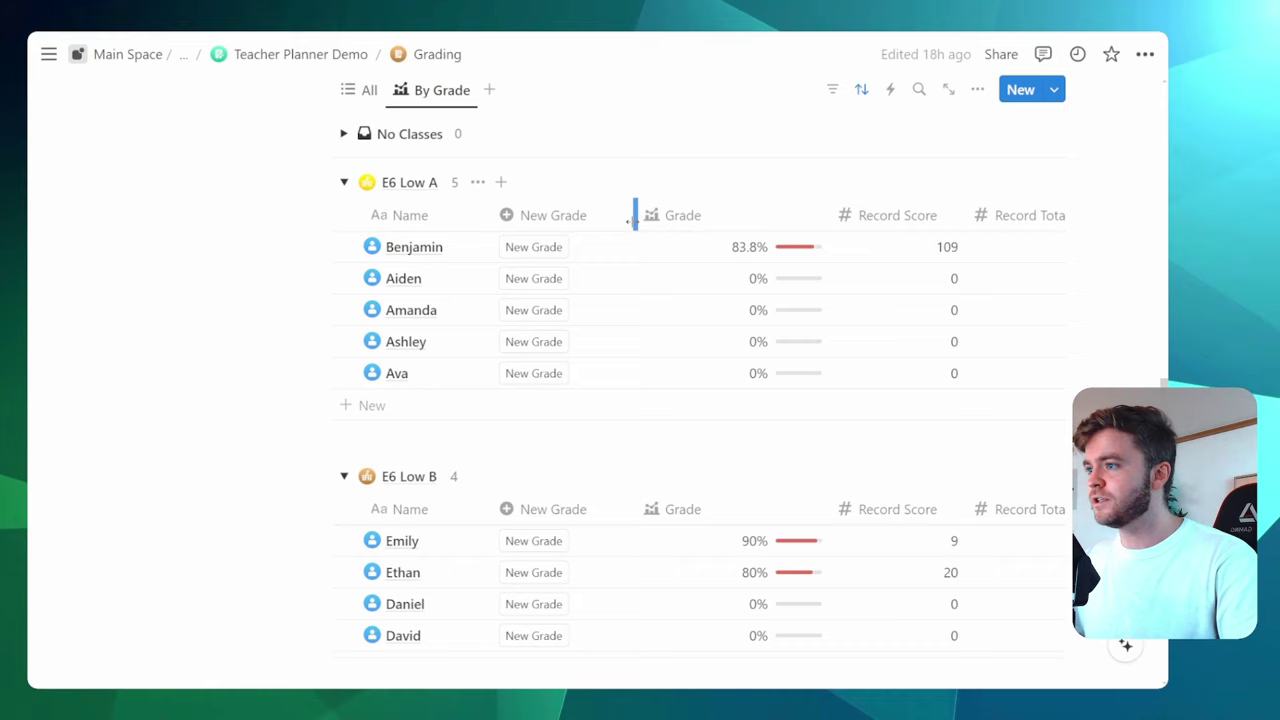
drag(826, 217, 797, 217)
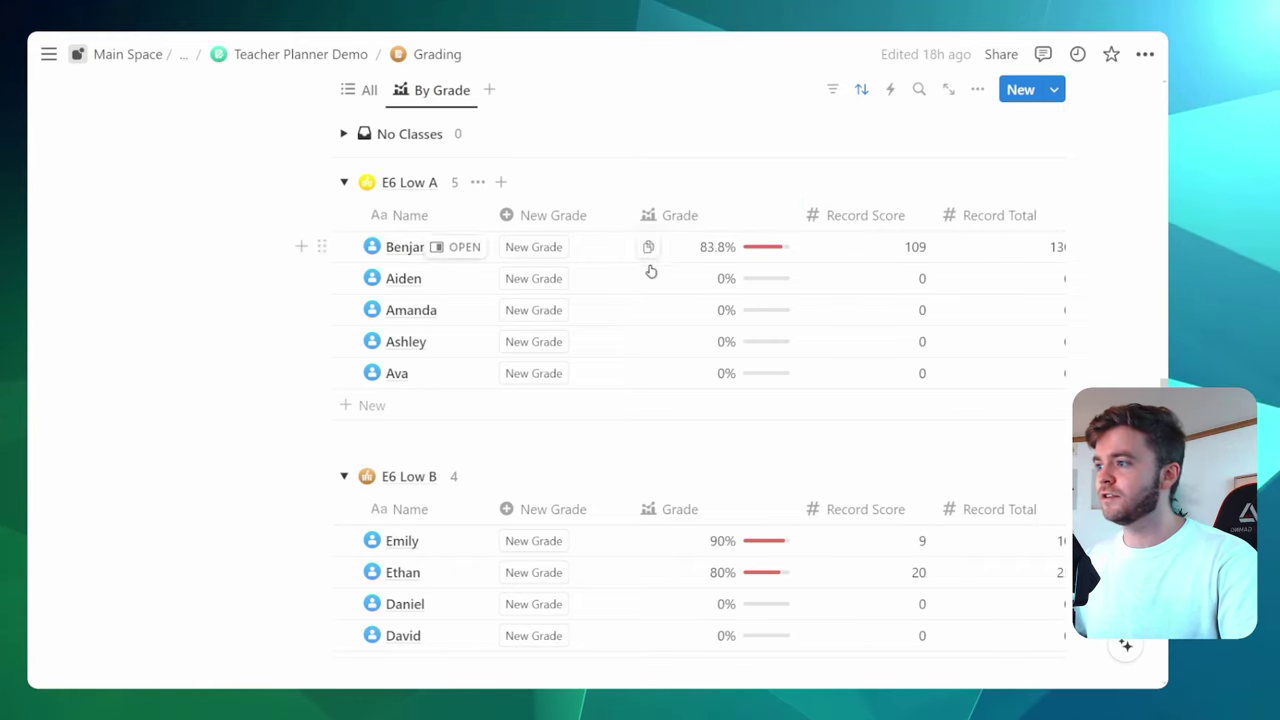
Add End of Month Quiz grades for Benjamin, Emily and other students
click(539, 250)
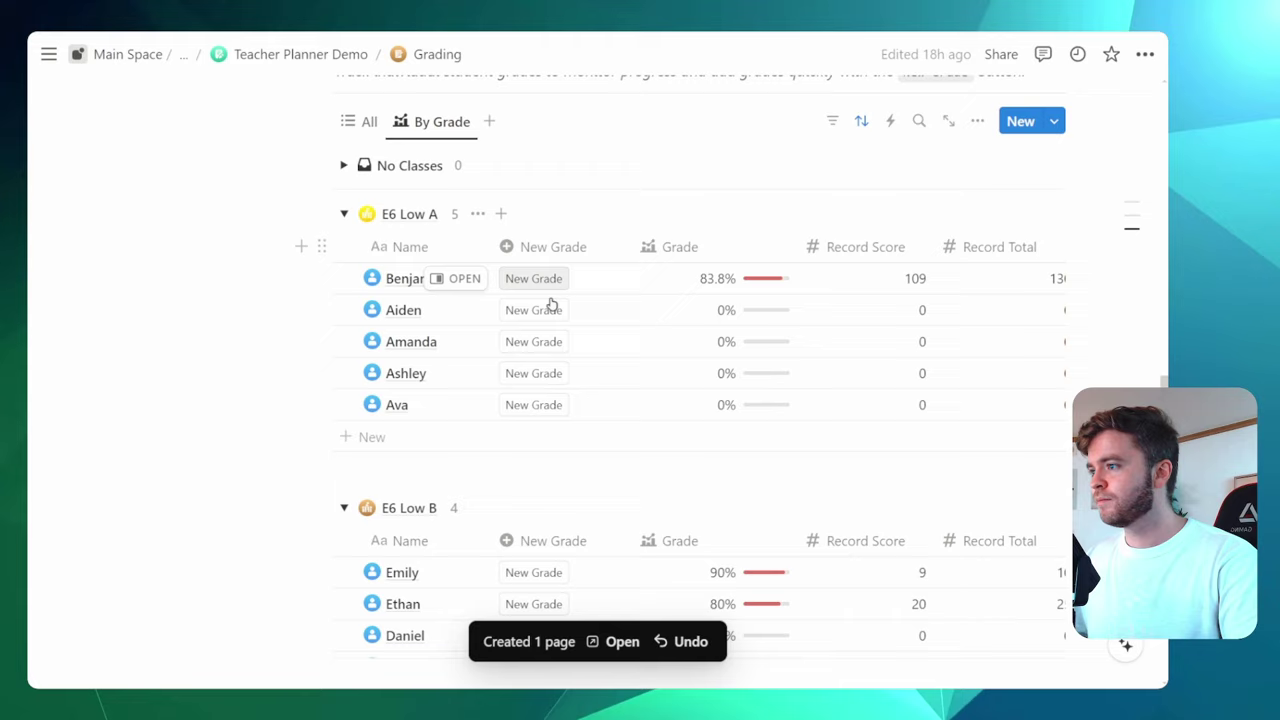
scroll(551, 371, up, 2)
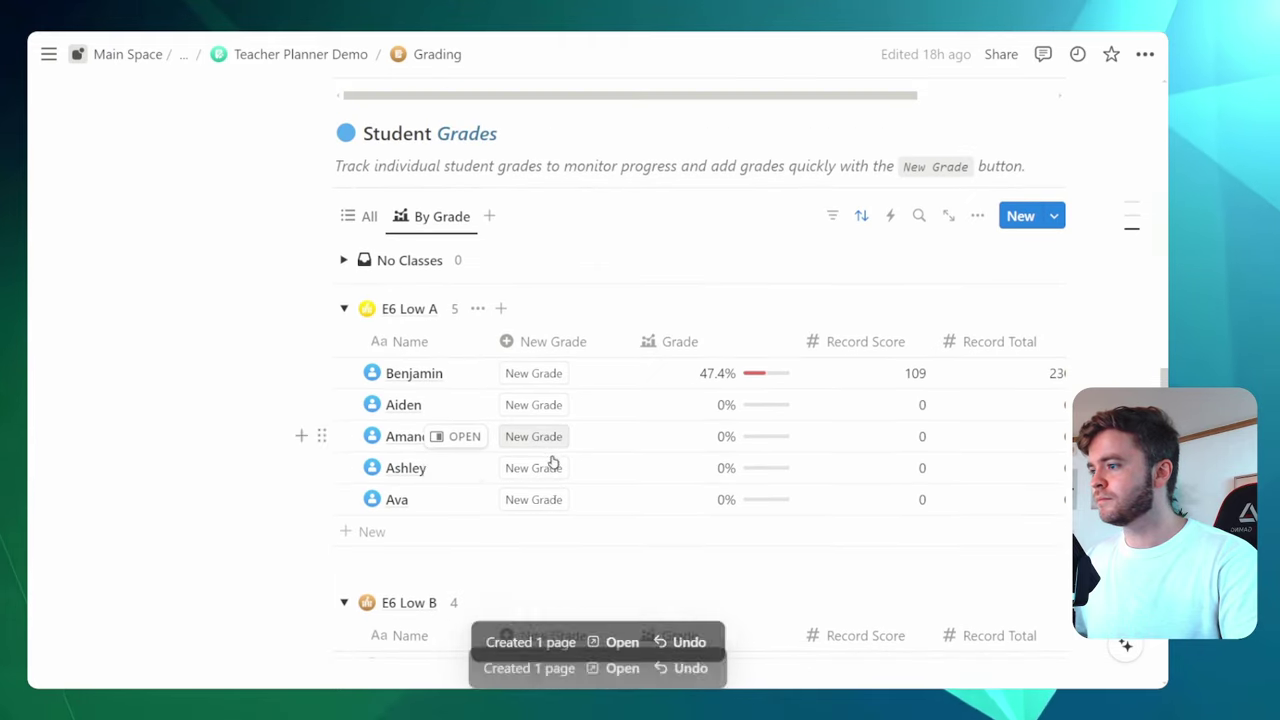
scroll(551, 503, up, 1)
scroll(657, 300, down, 3)
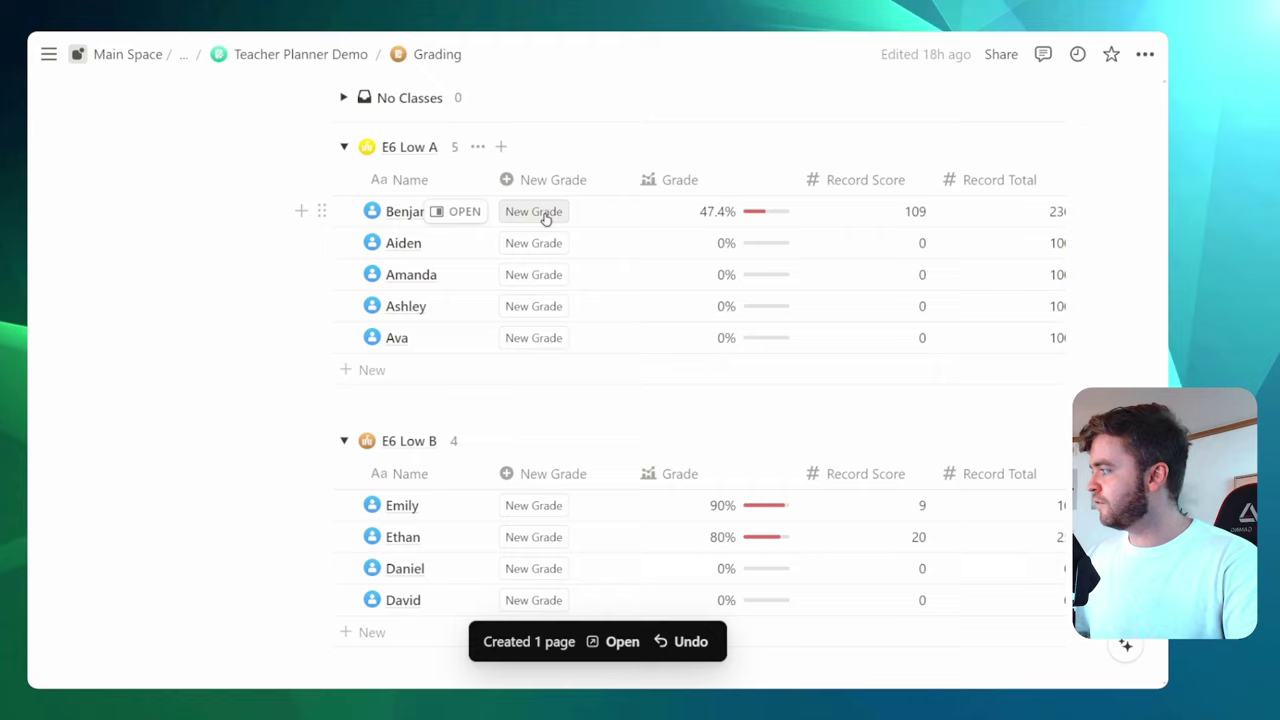
scroll(624, 260, down, 3)
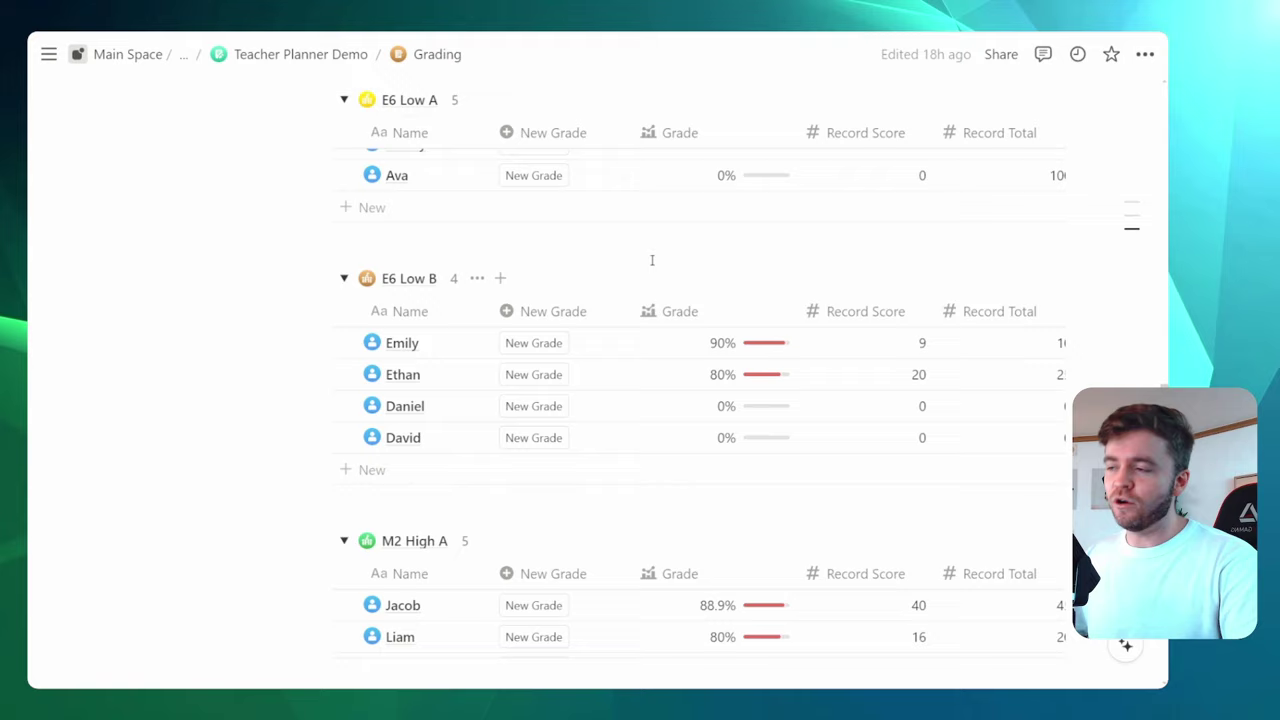
click(555, 345)
click(549, 375)
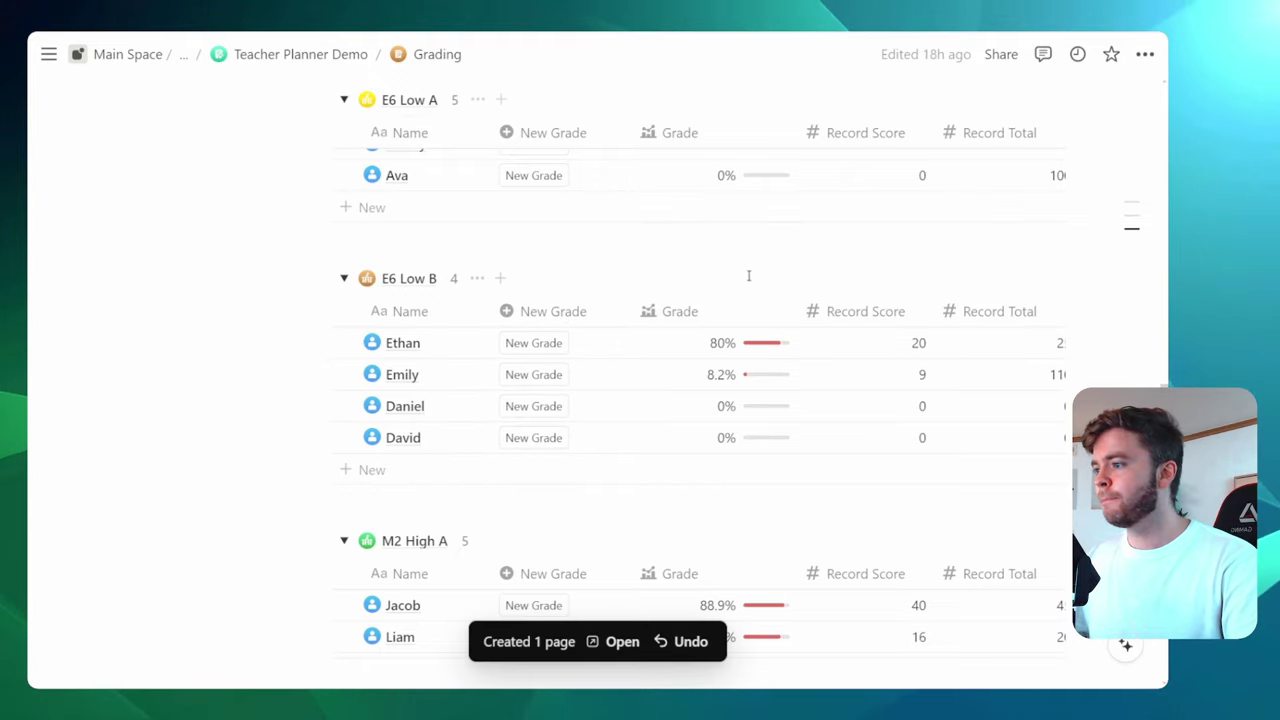
scroll(748, 276, up, 10)
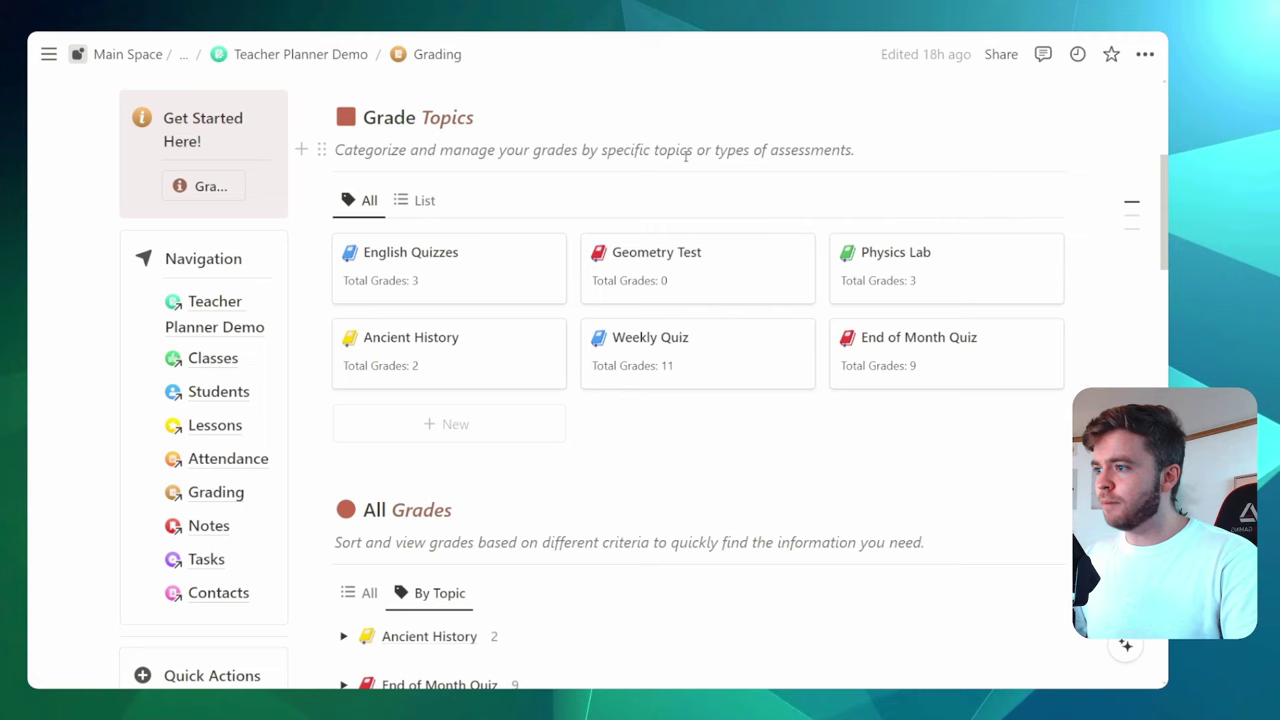
Open the End of Month Quiz topic as a full page and go to its nine-grade table
click(982, 375)
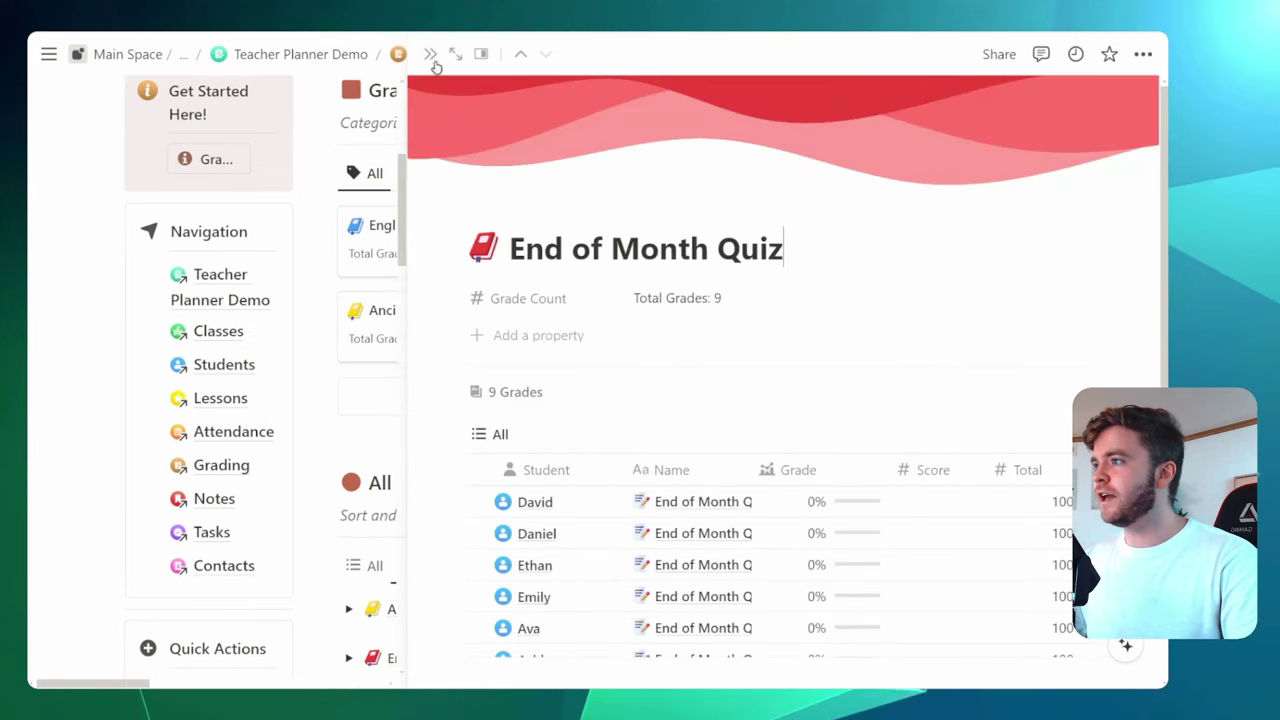
click(455, 57)
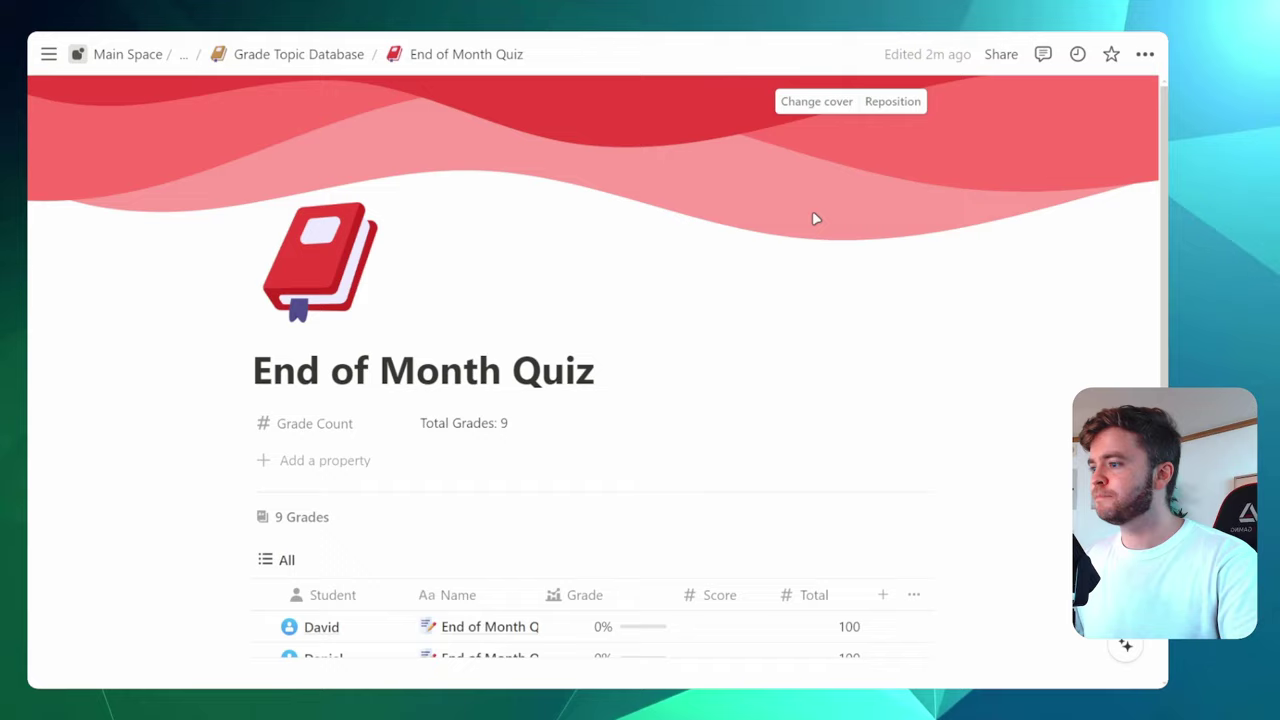
scroll(790, 240, down, 5)
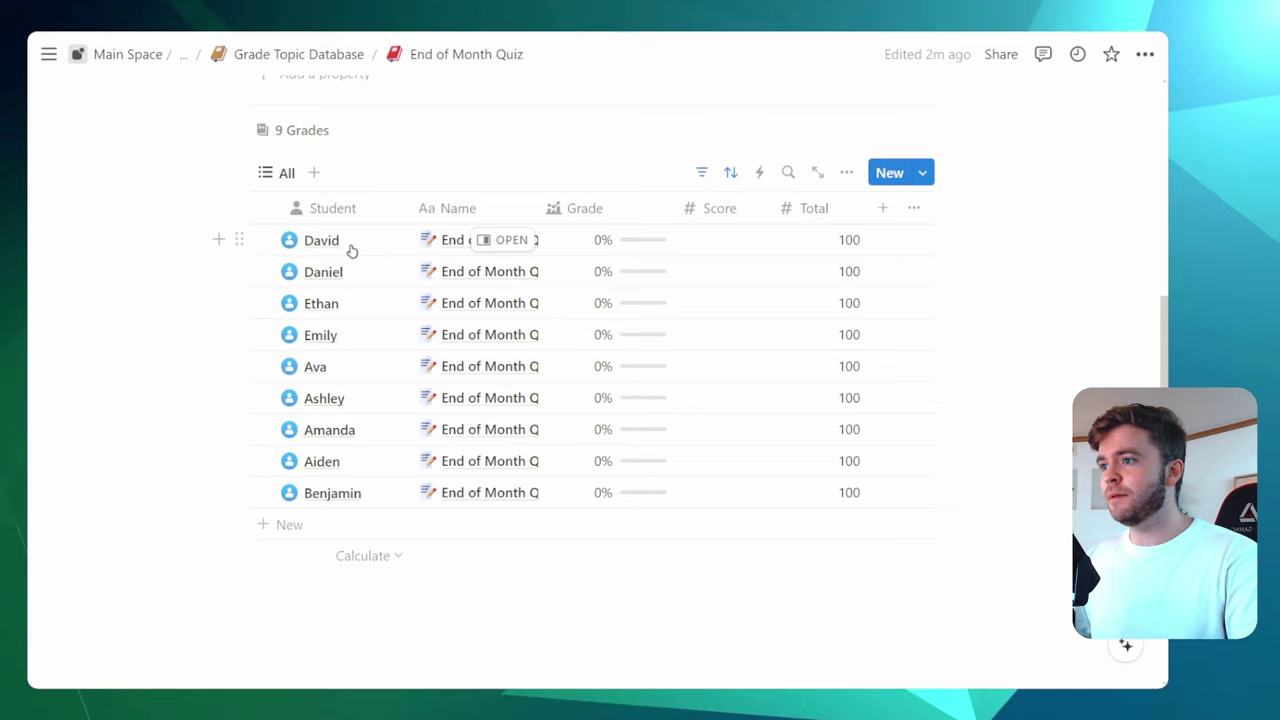
click(737, 246)
Enter scores 97, 96, 65, 76, 45, 87, 94, 100, 99 down the Score column, David to Benjamin
click(737, 247)
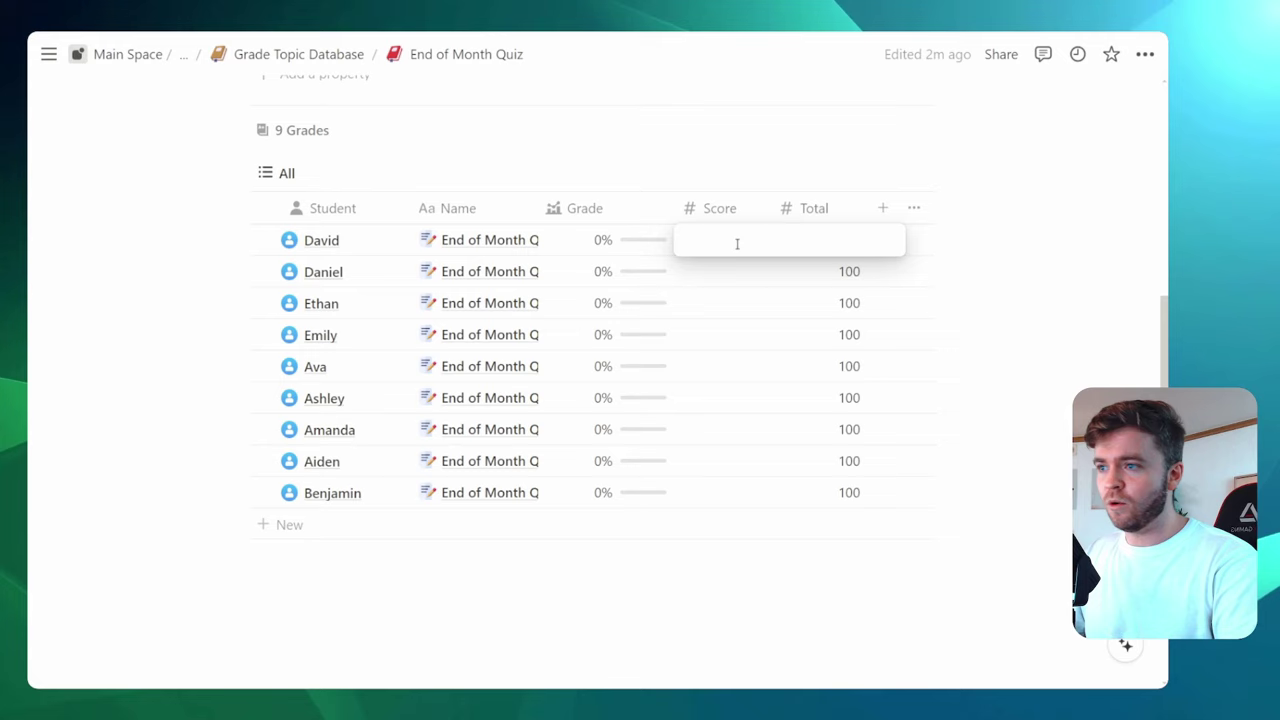
text(97)
key(Return)
text(96)
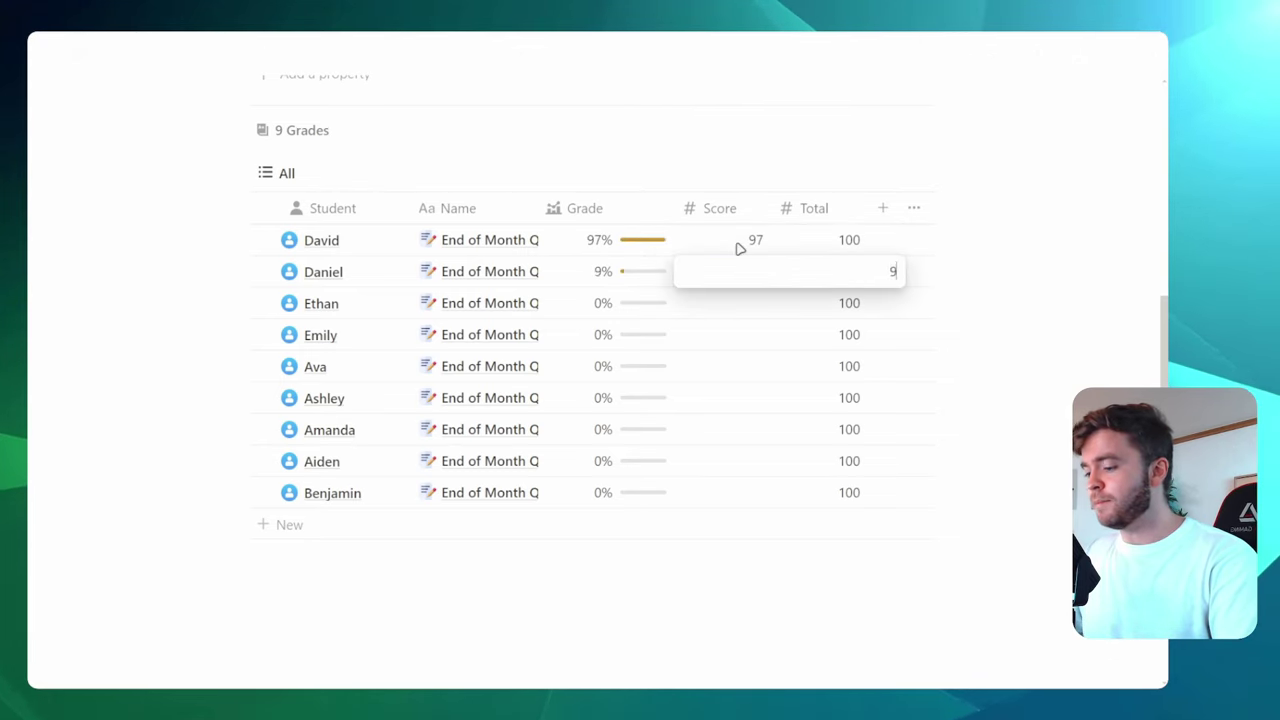
key(Return)
text(65)
key(Return)
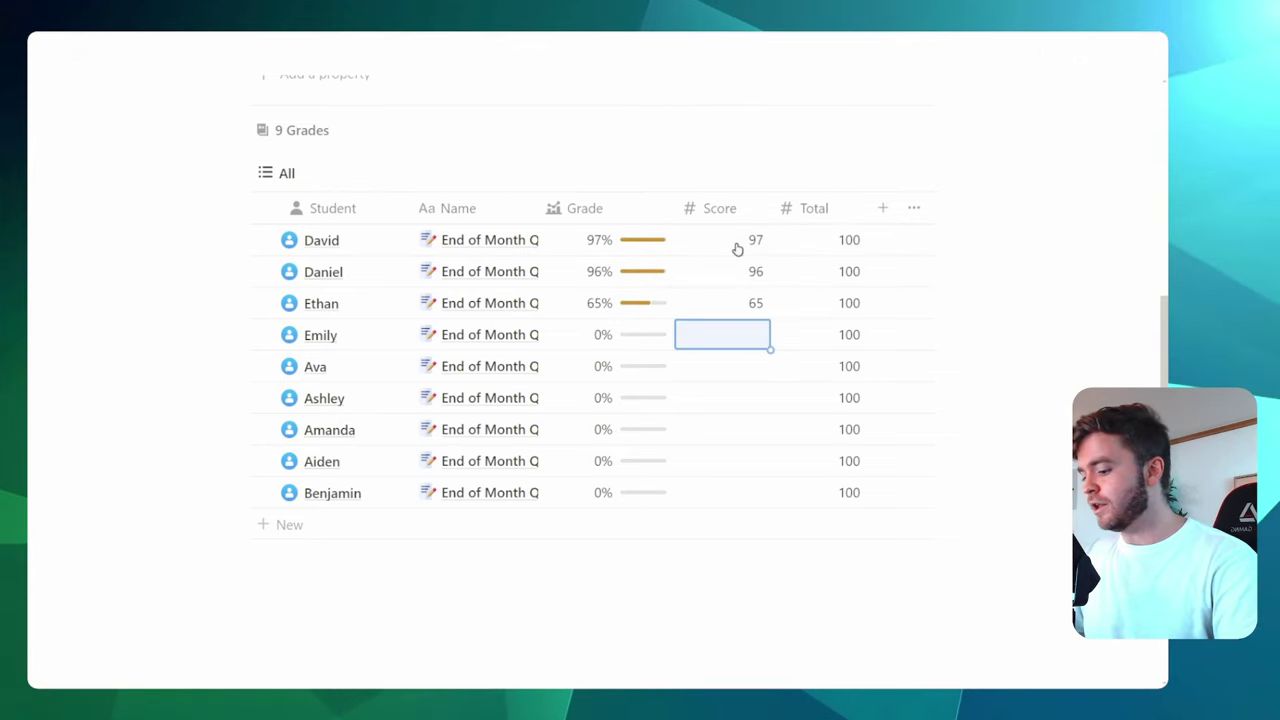
text(76)
key(Return)
text(45)
key(Return)
text(87)
key(Return)
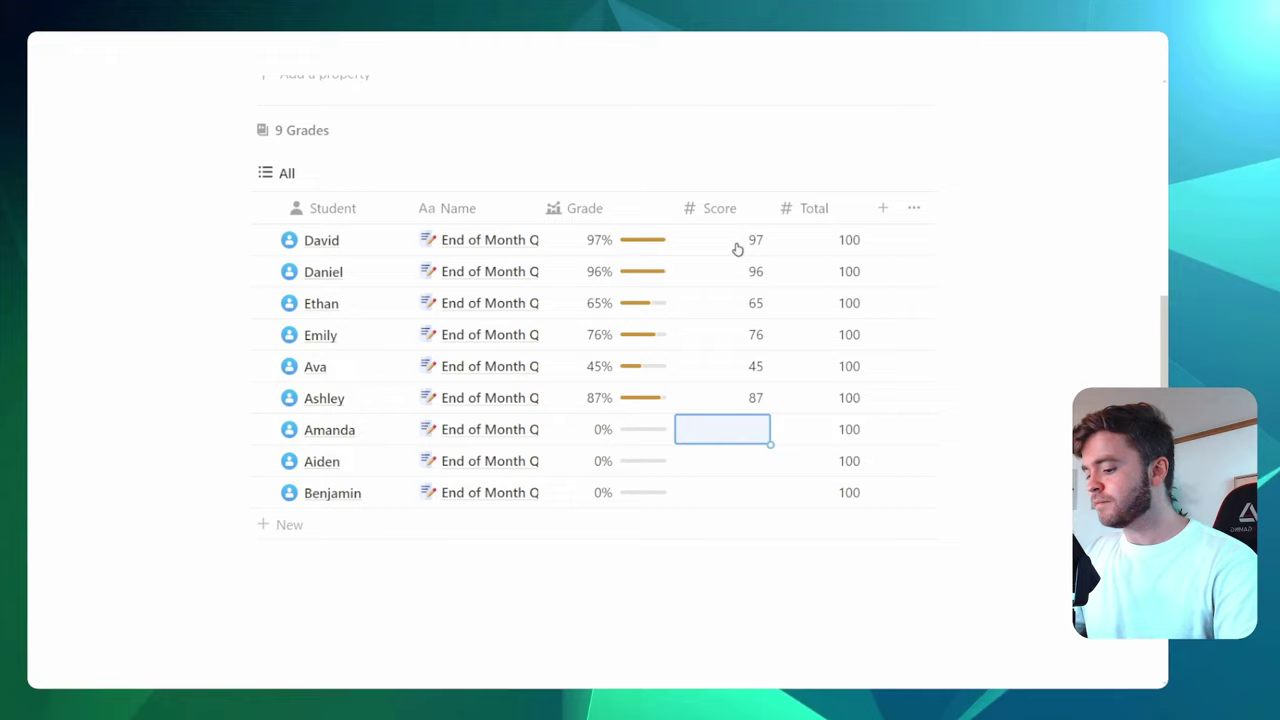
text(94)
key(Return)
text(100)
key(Return)
text(99)
key(Return)
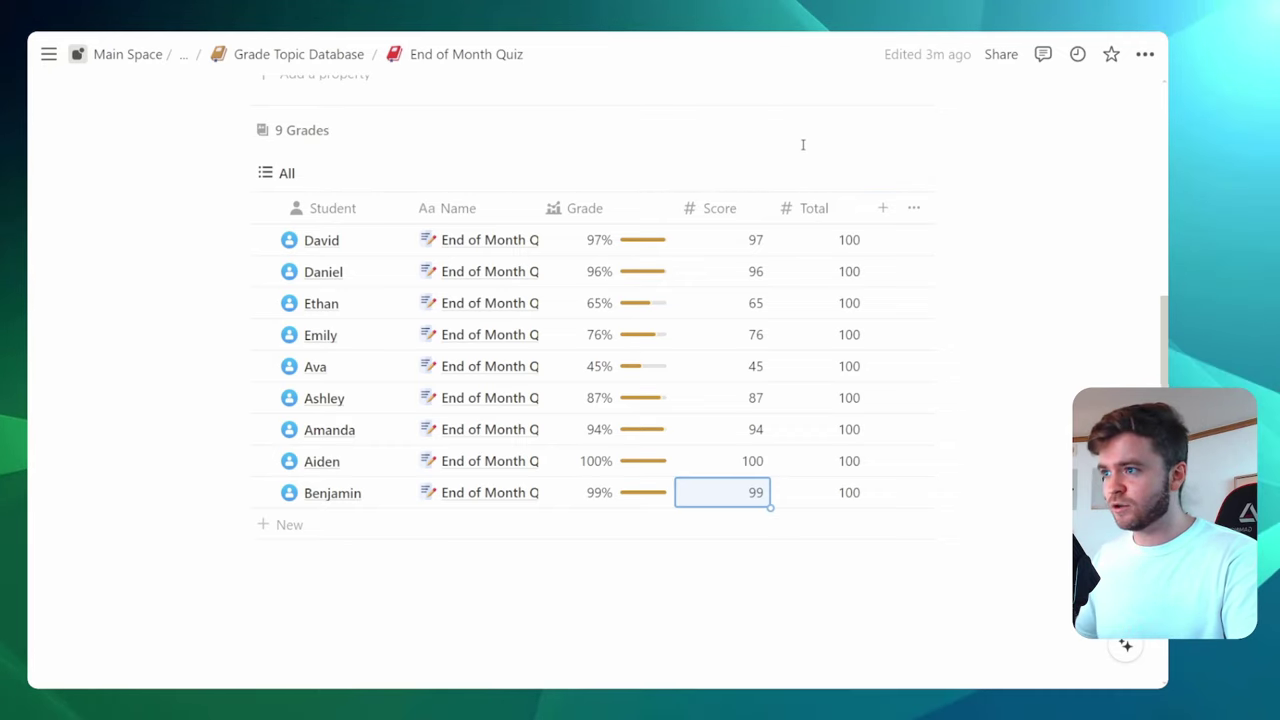
Verify David's stored score remains 97
click(780, 133)
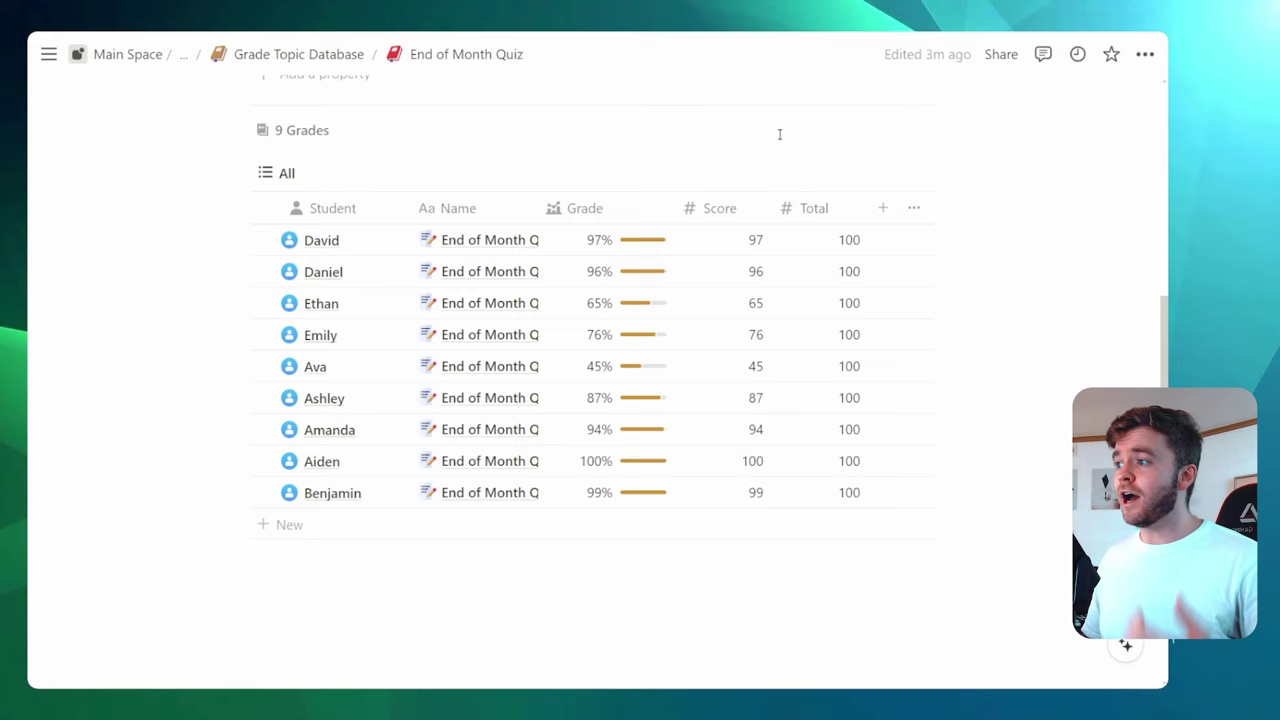
click(720, 250)
key(Escape)
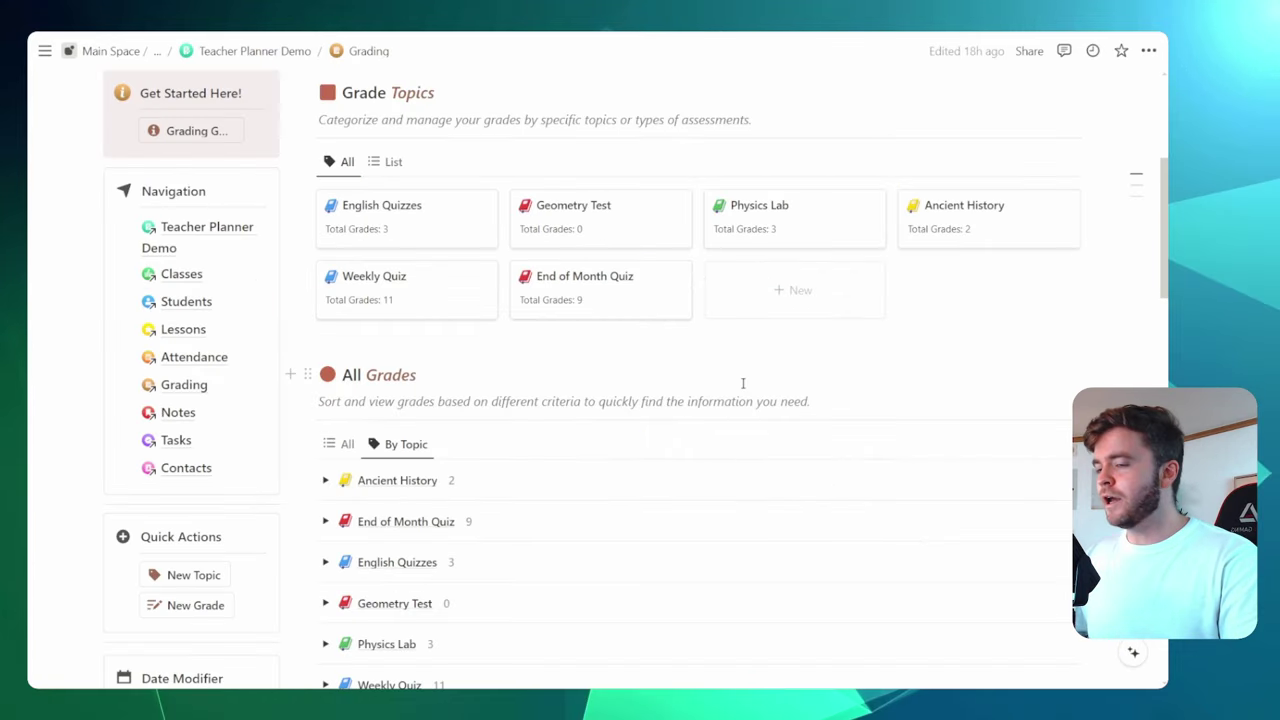
Open Benjamin's student page as a full page and scroll to his Grades list
scroll(743, 383, down, 15)
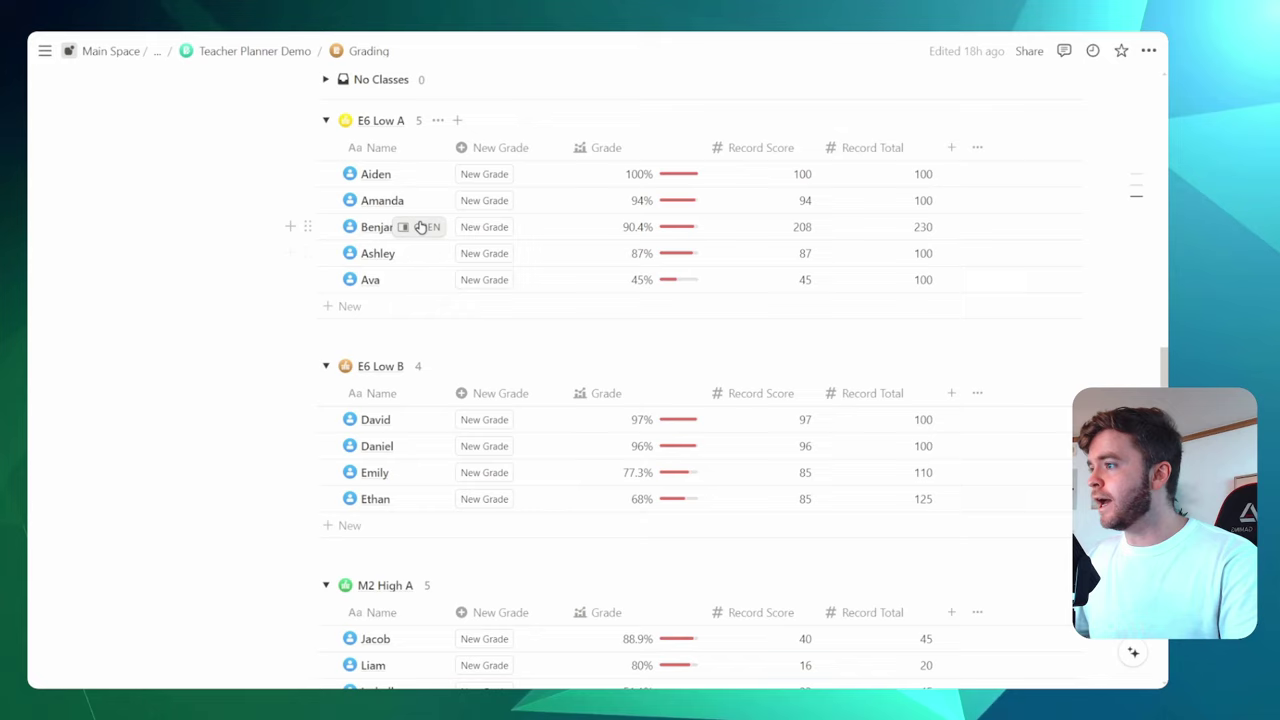
click(421, 229)
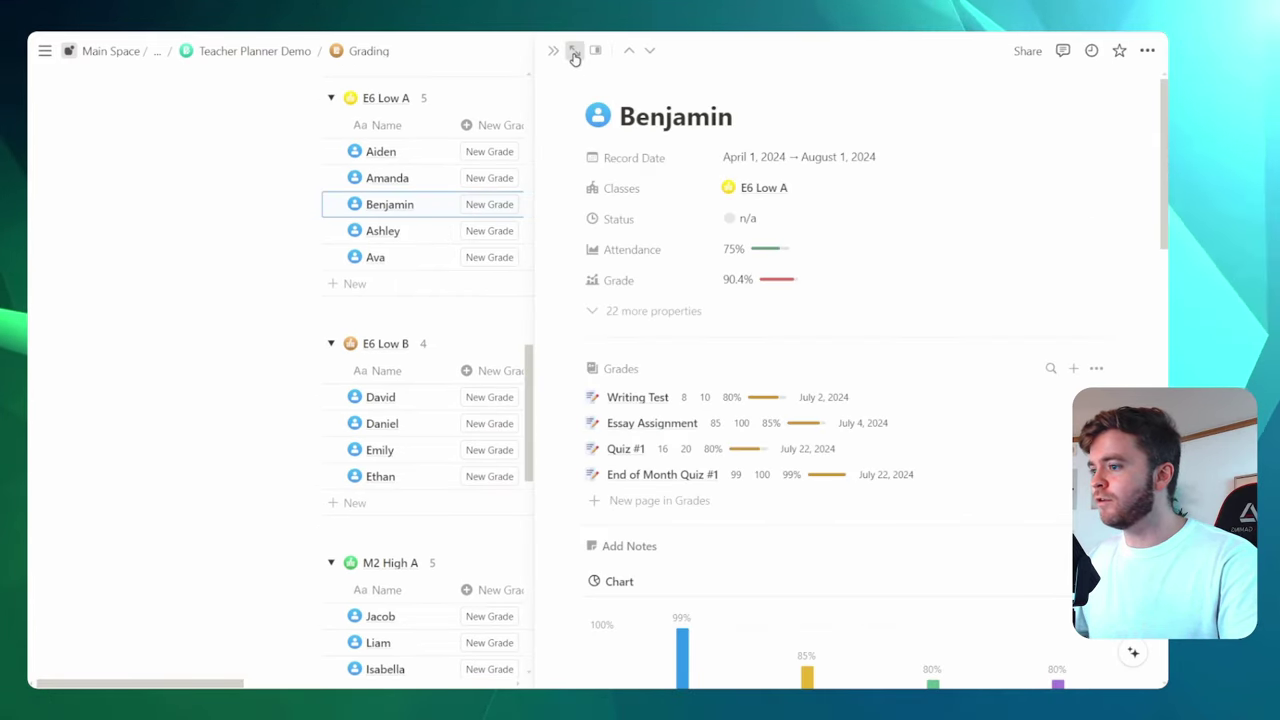
click(574, 52)
scroll(614, 190, down, 1)
scroll(614, 190, down, 3)
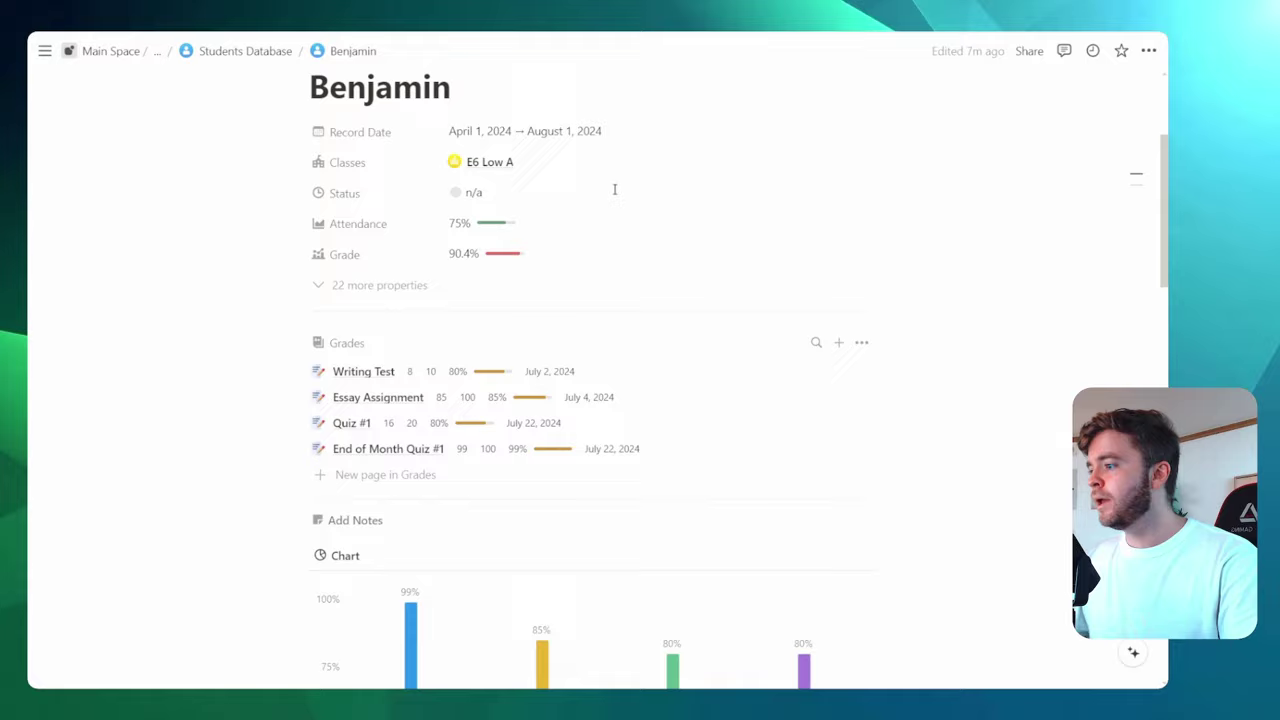
key(ctrl+equal)
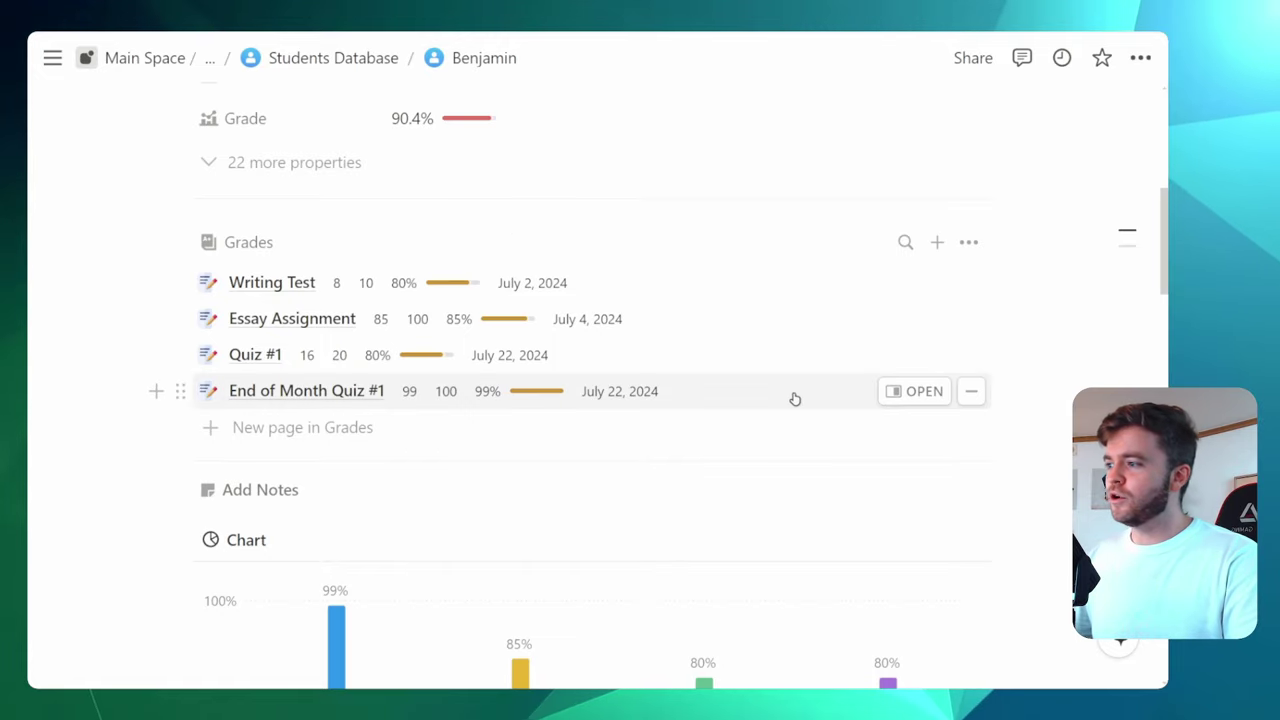
Add the note 'Best in class!' with a star to Benjamin's End of Month Quiz #1 grade
click(798, 399)
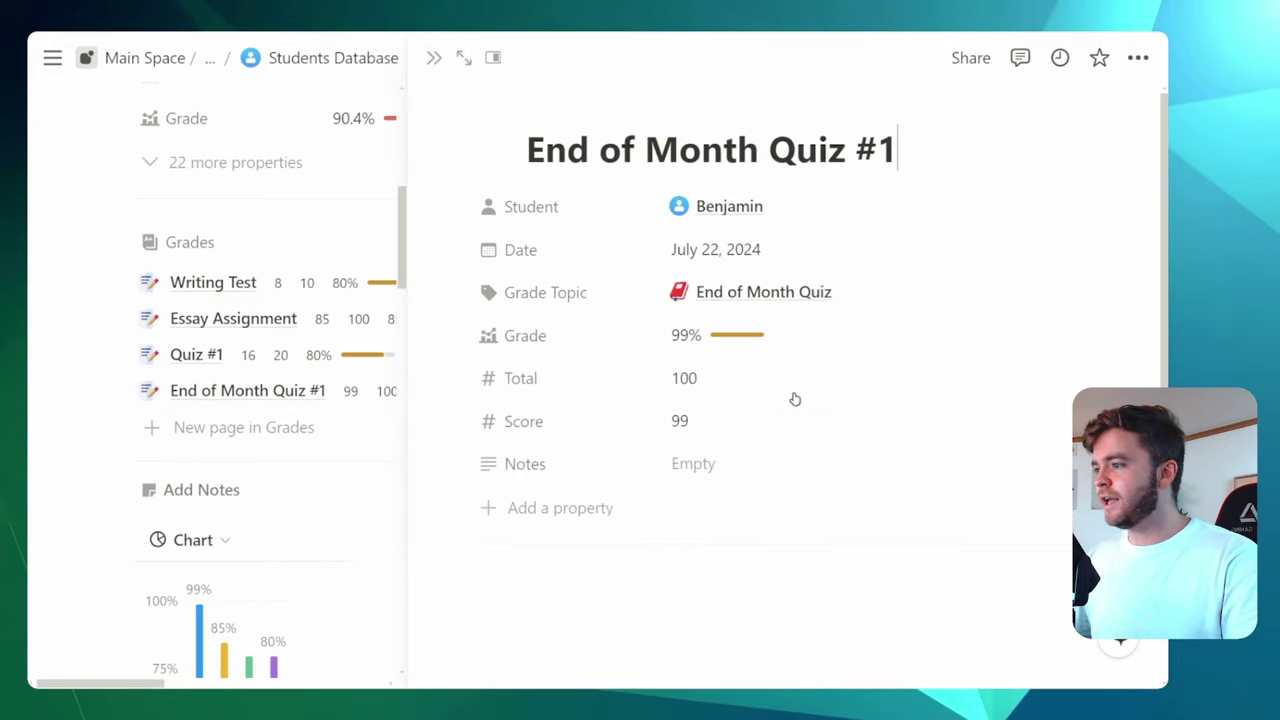
click(715, 466)
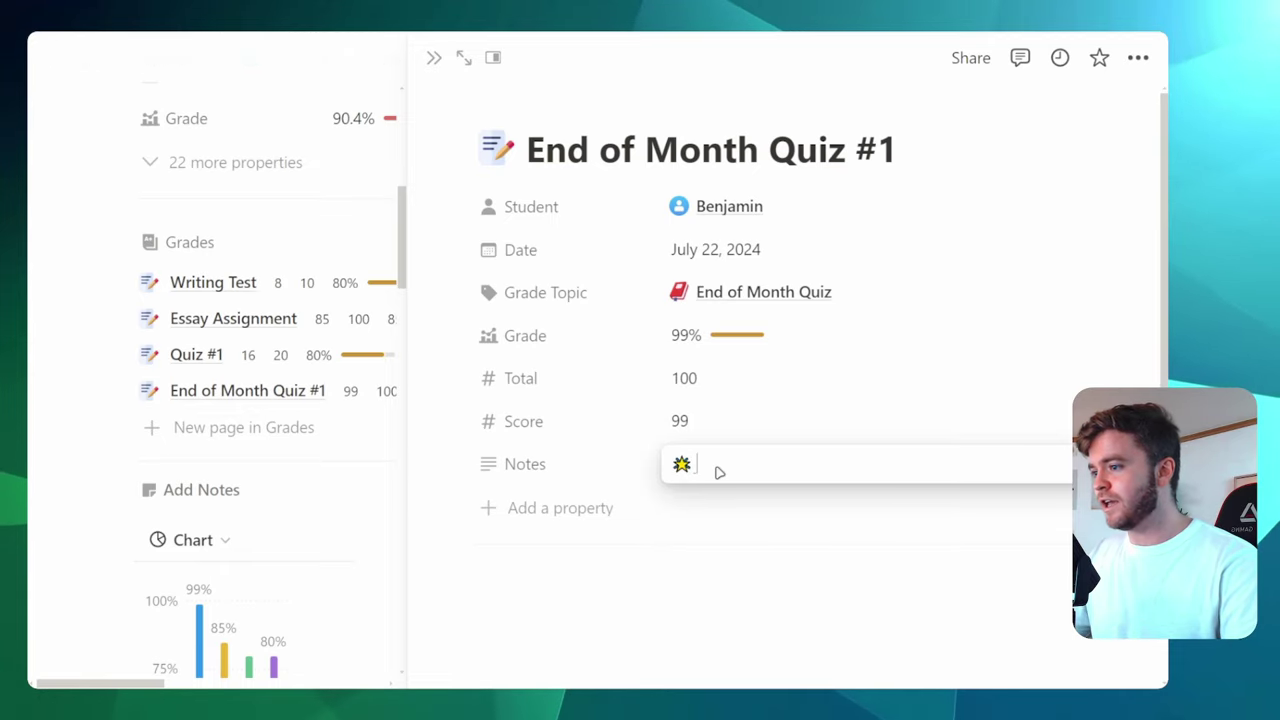
text(est in class!)
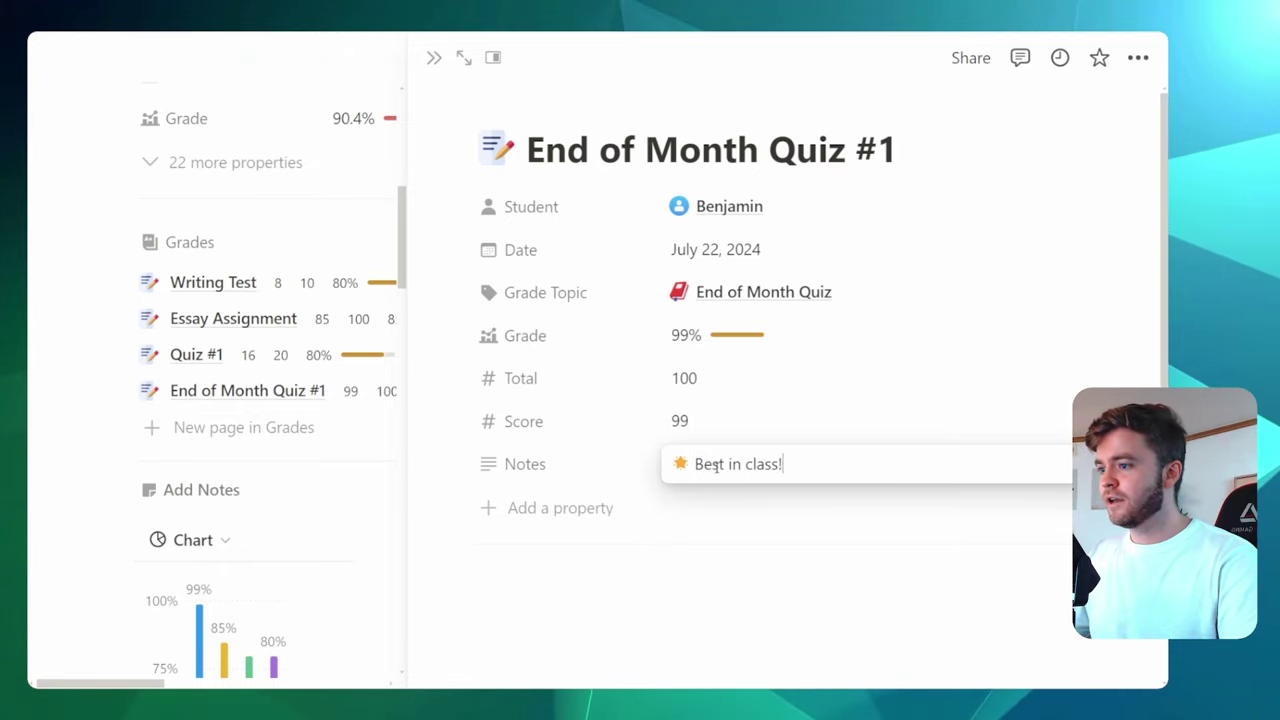
key(Escape)
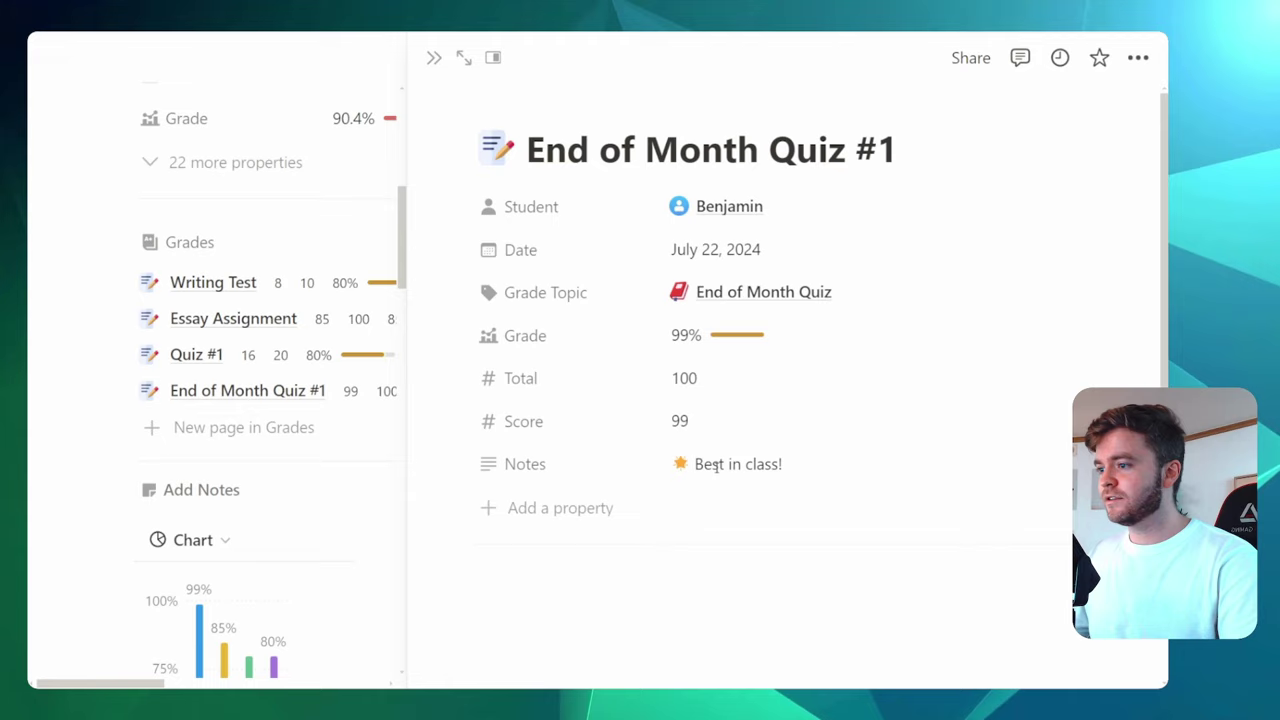
key(Escape)
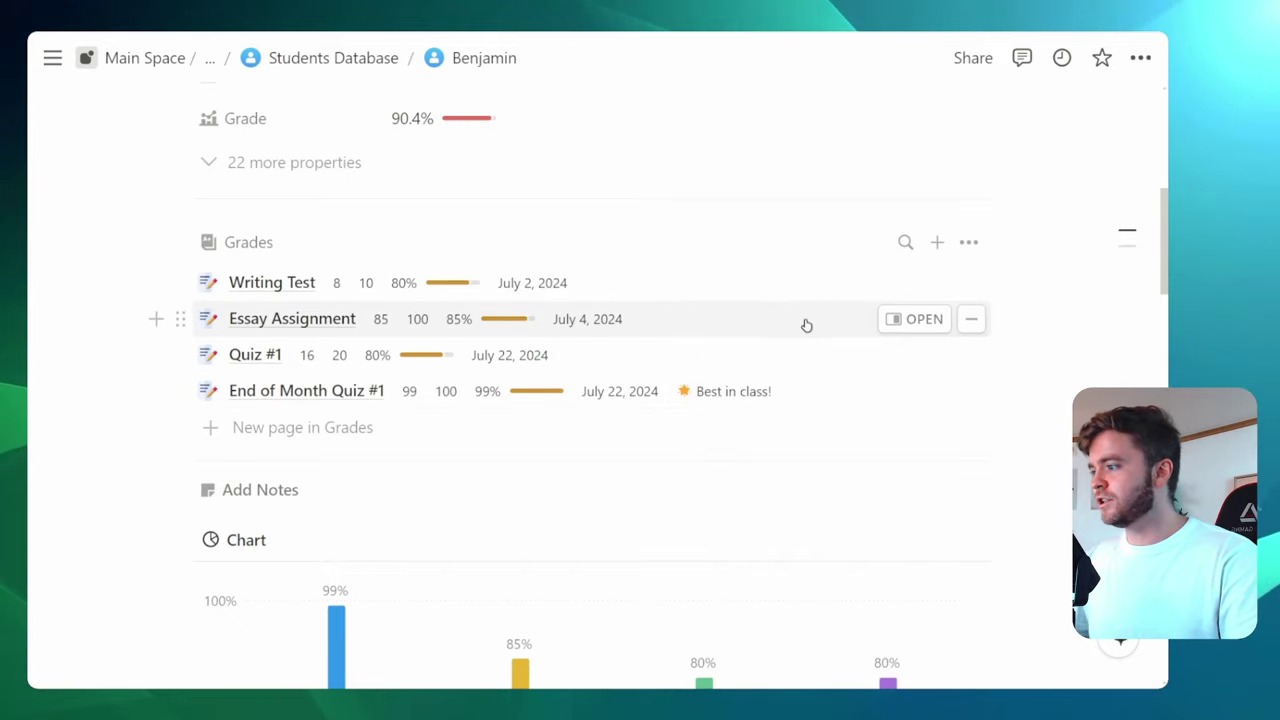
Scroll through Benjamin's grade chart, reset the zoom, and return to the page top
scroll(890, 318, down, 3)
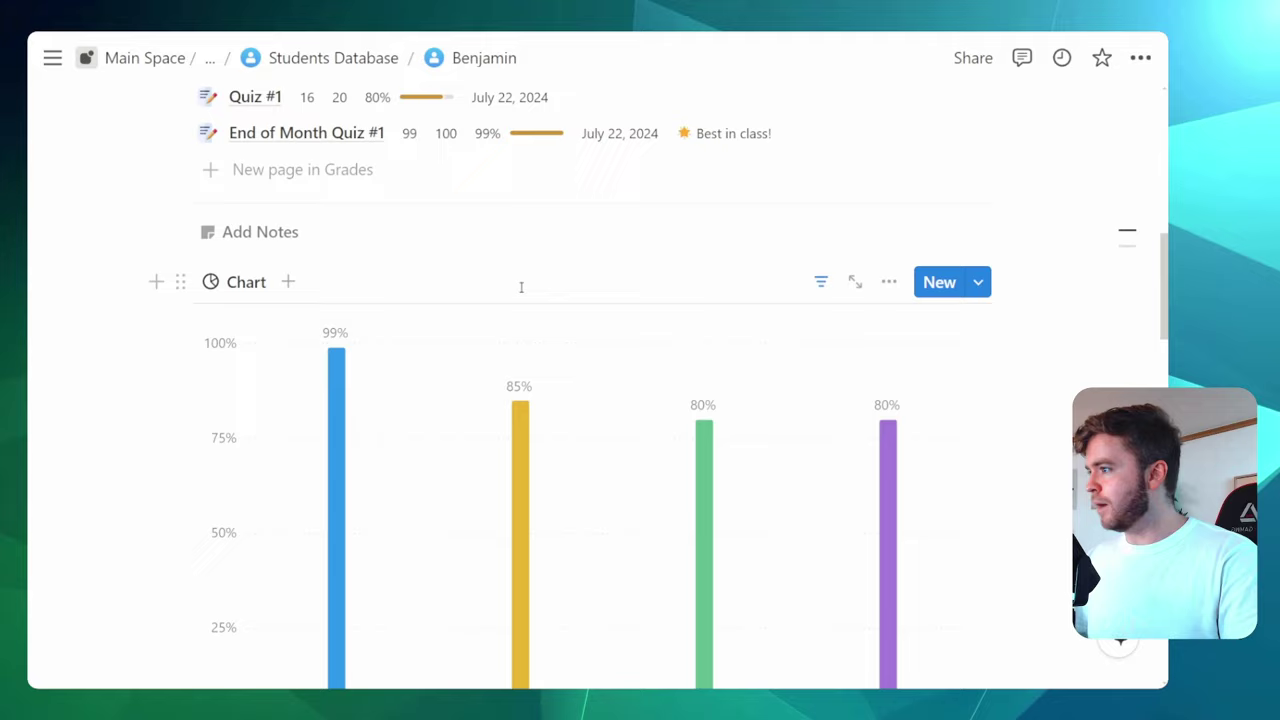
scroll(505, 280, down, 2)
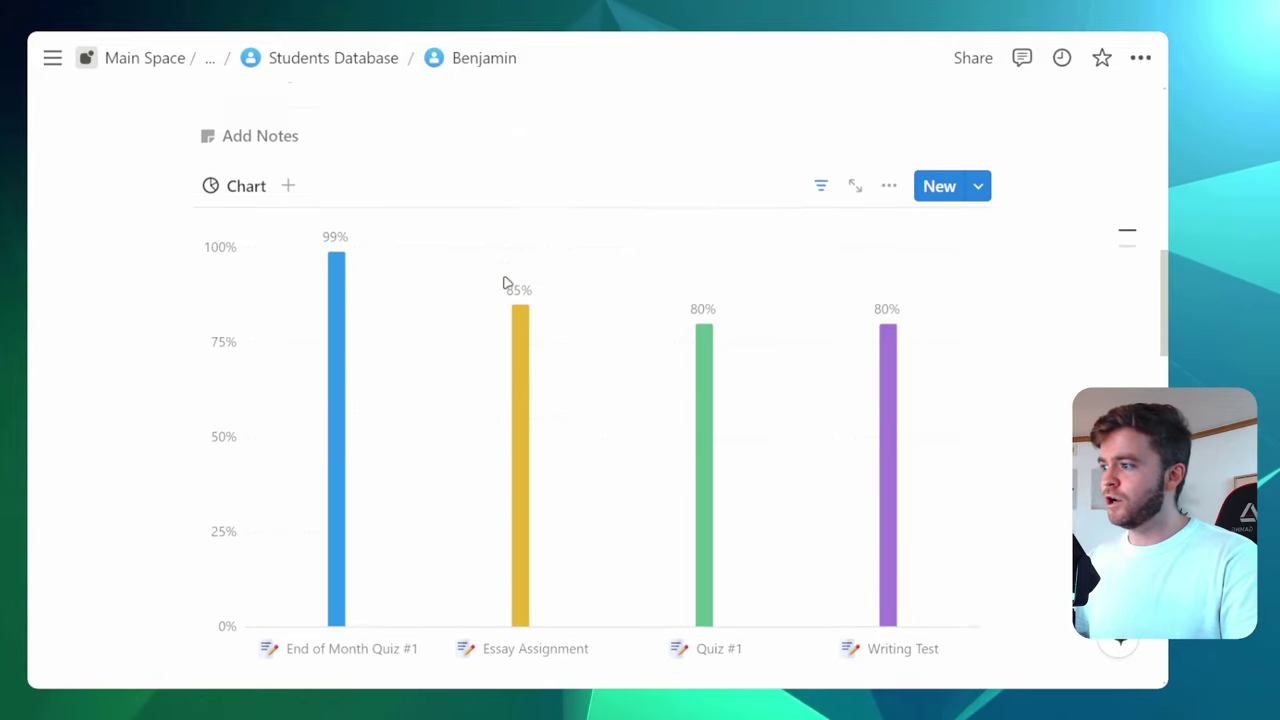
key(ctrl+minus)
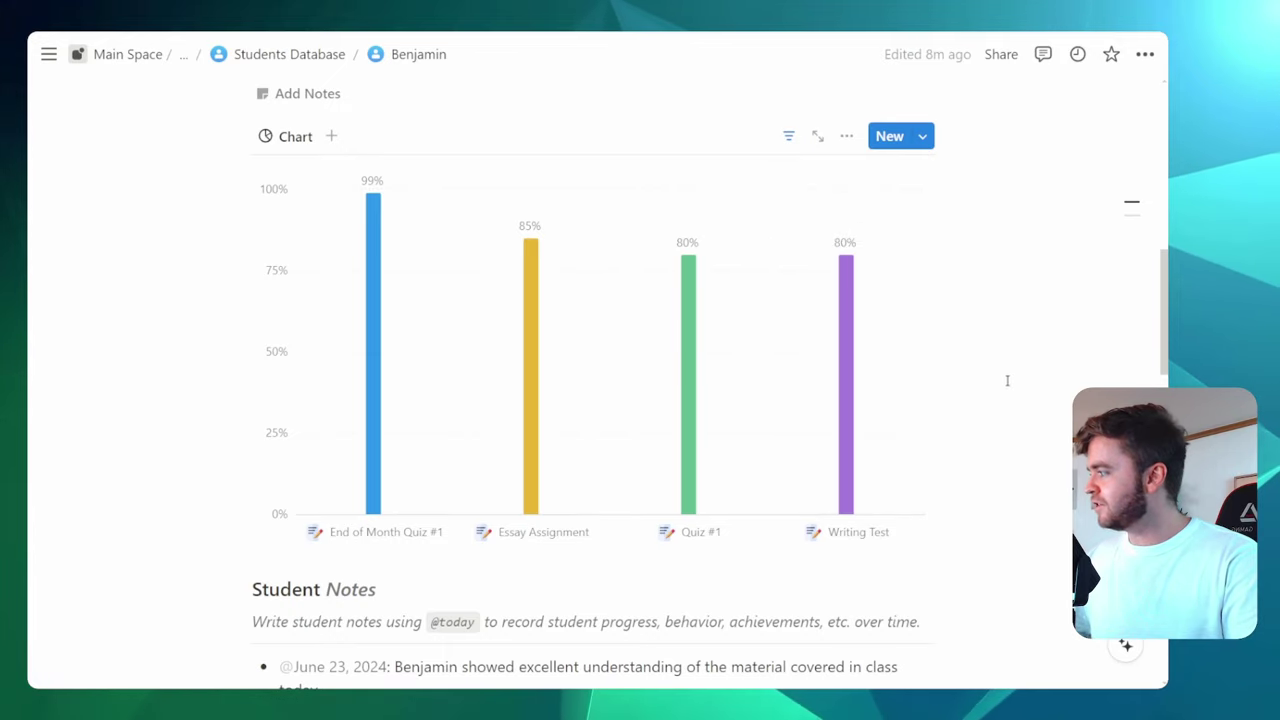
scroll(622, 341, up, 5)
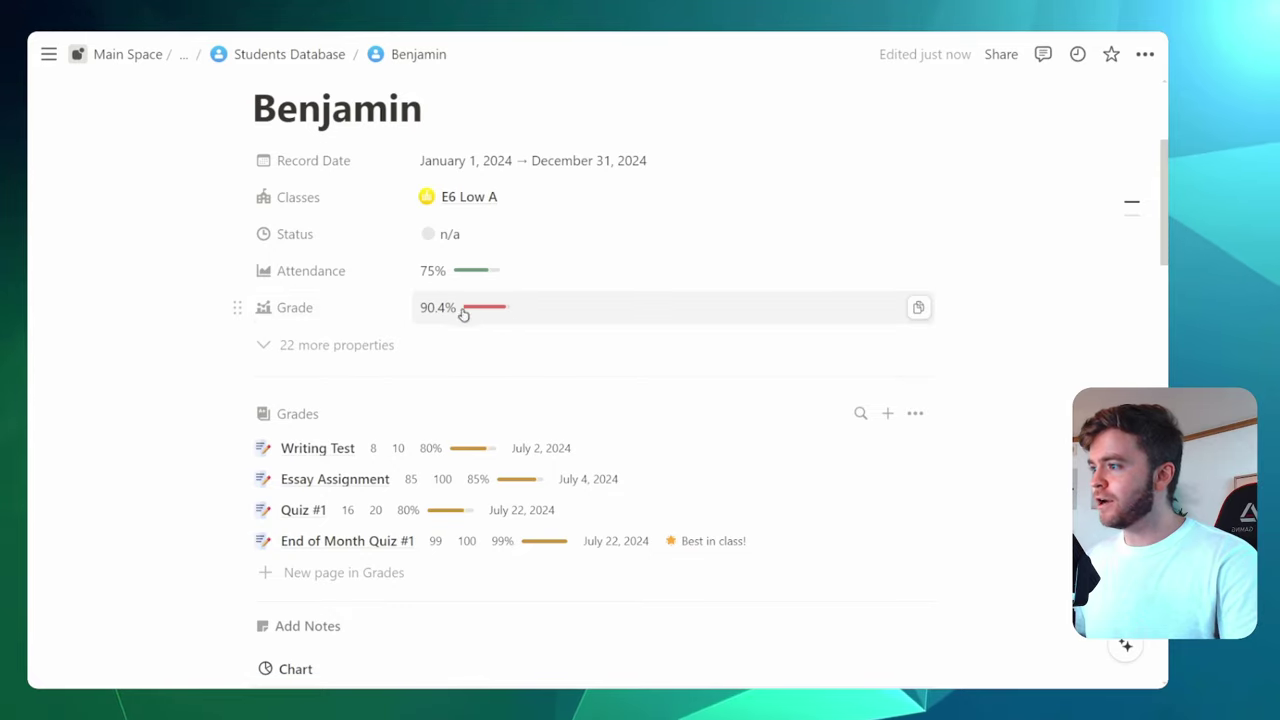
scroll(557, 395, down, 2)
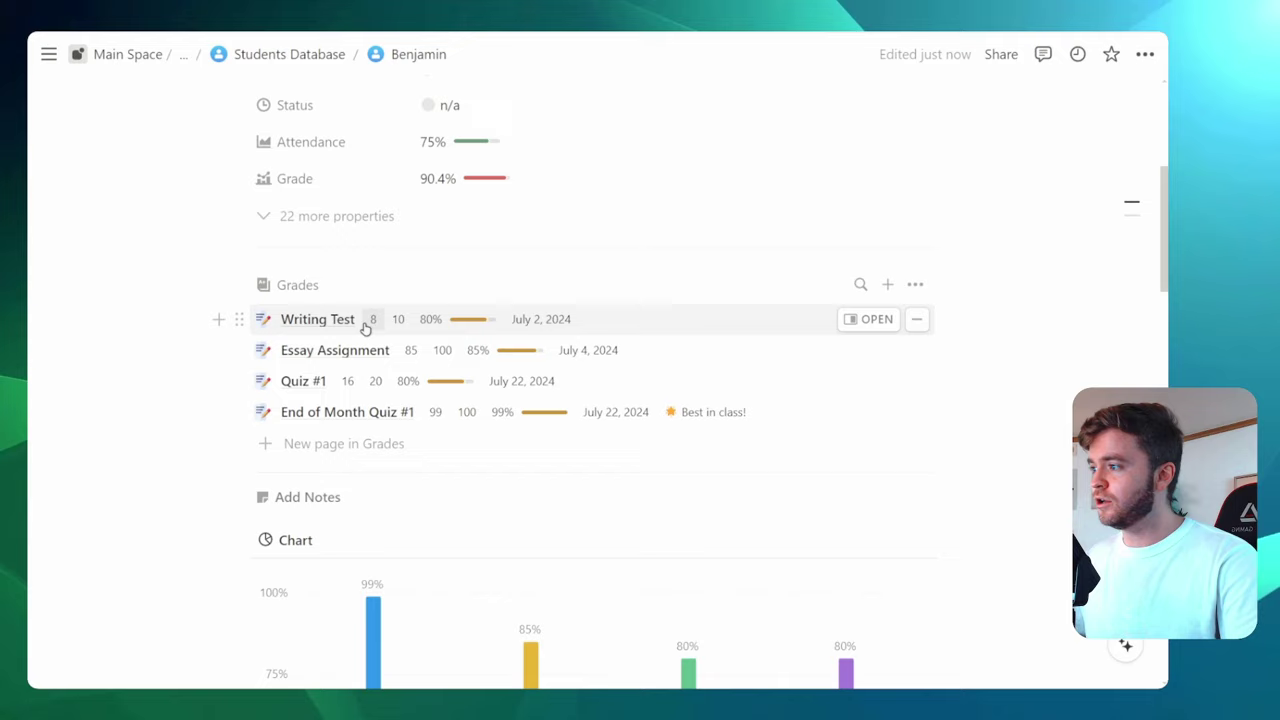
key(ctrl+plus)
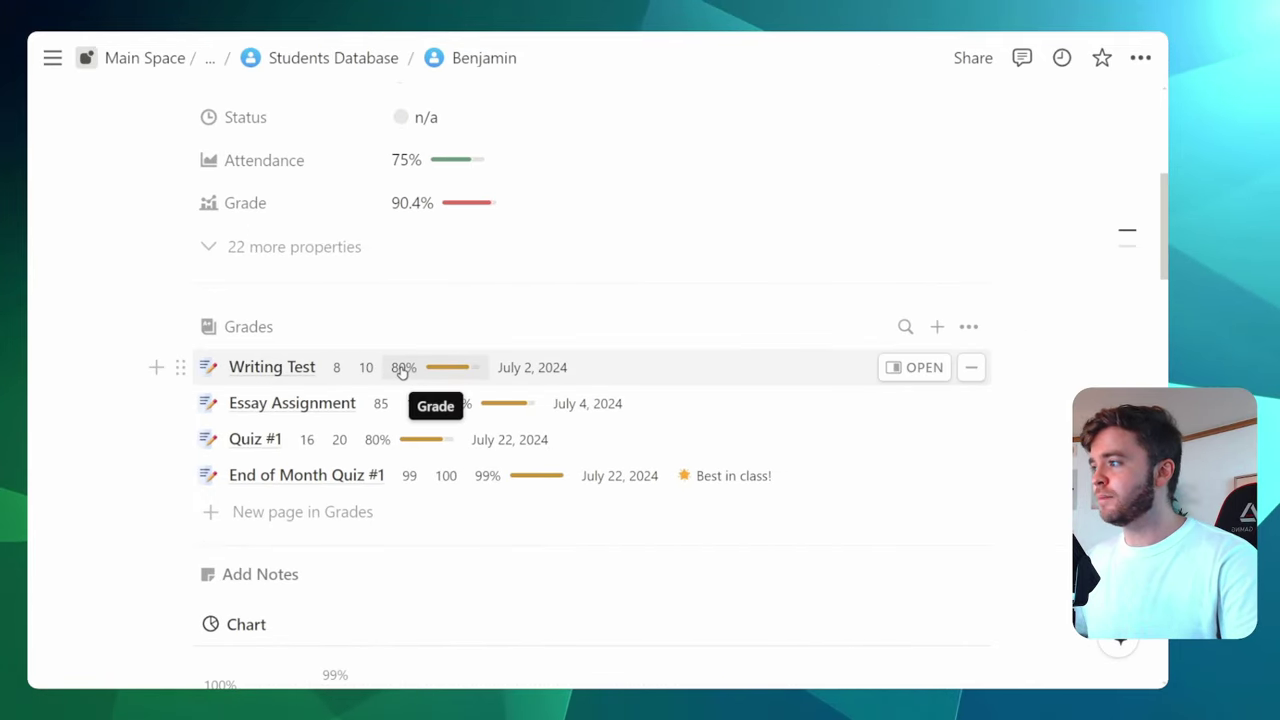
scroll(403, 370, up, 2)
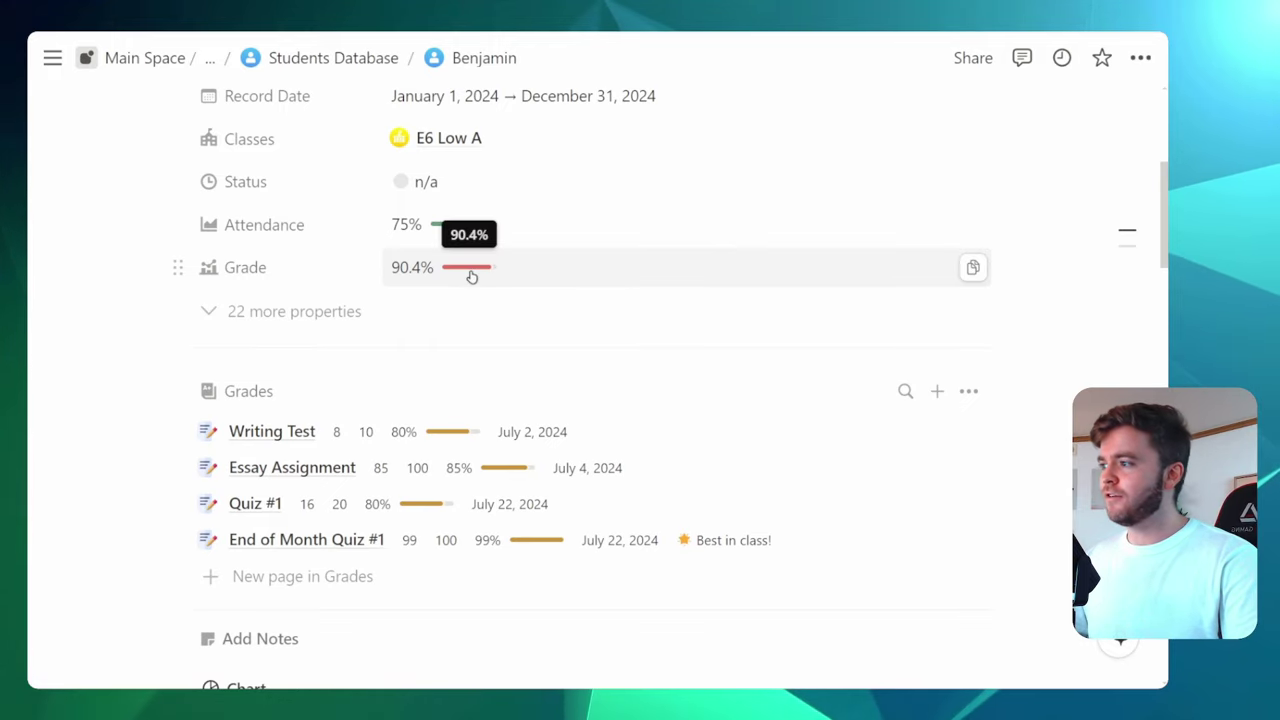
scroll(418, 277, up, 3)
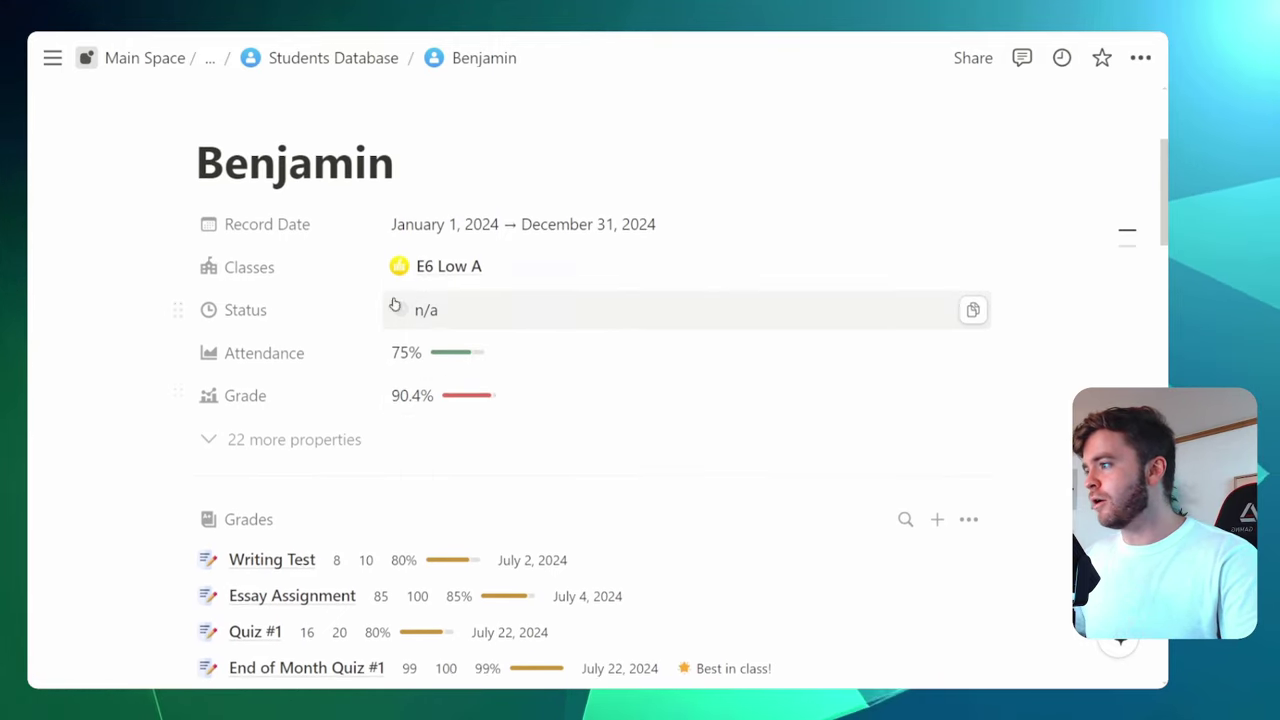
scroll(410, 400, down, 3)
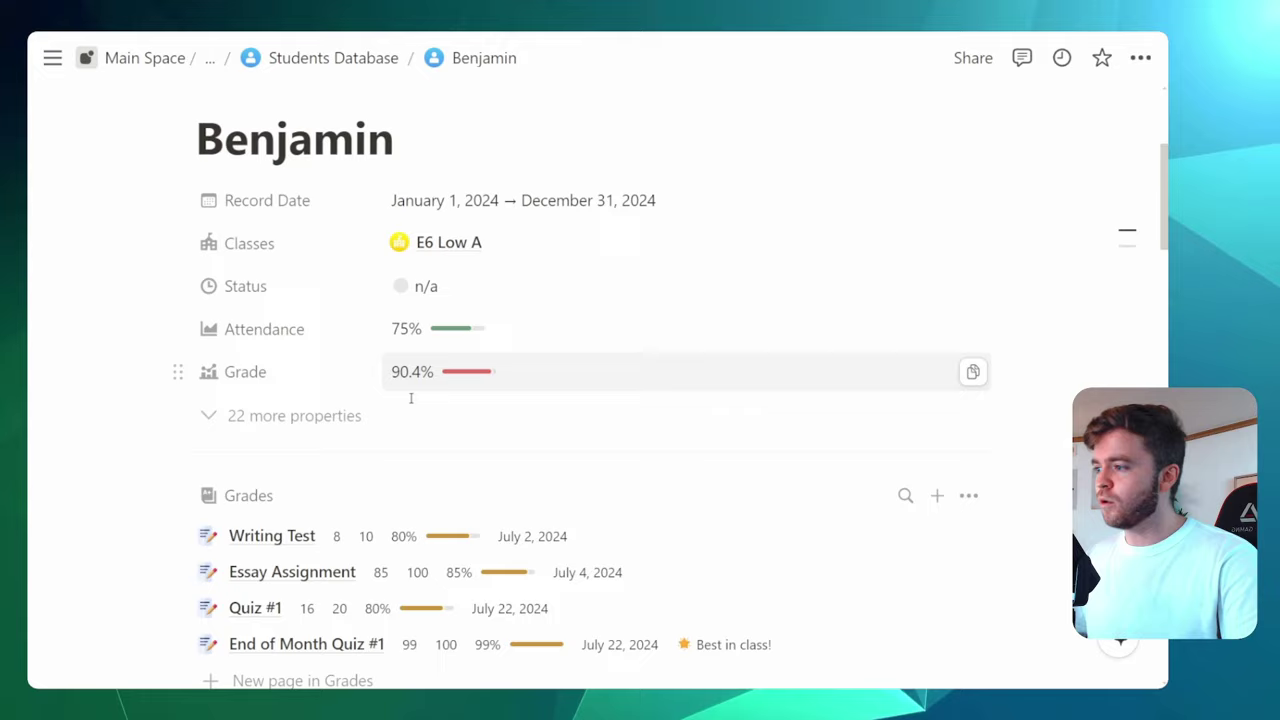
scroll(334, 423, down, 2)
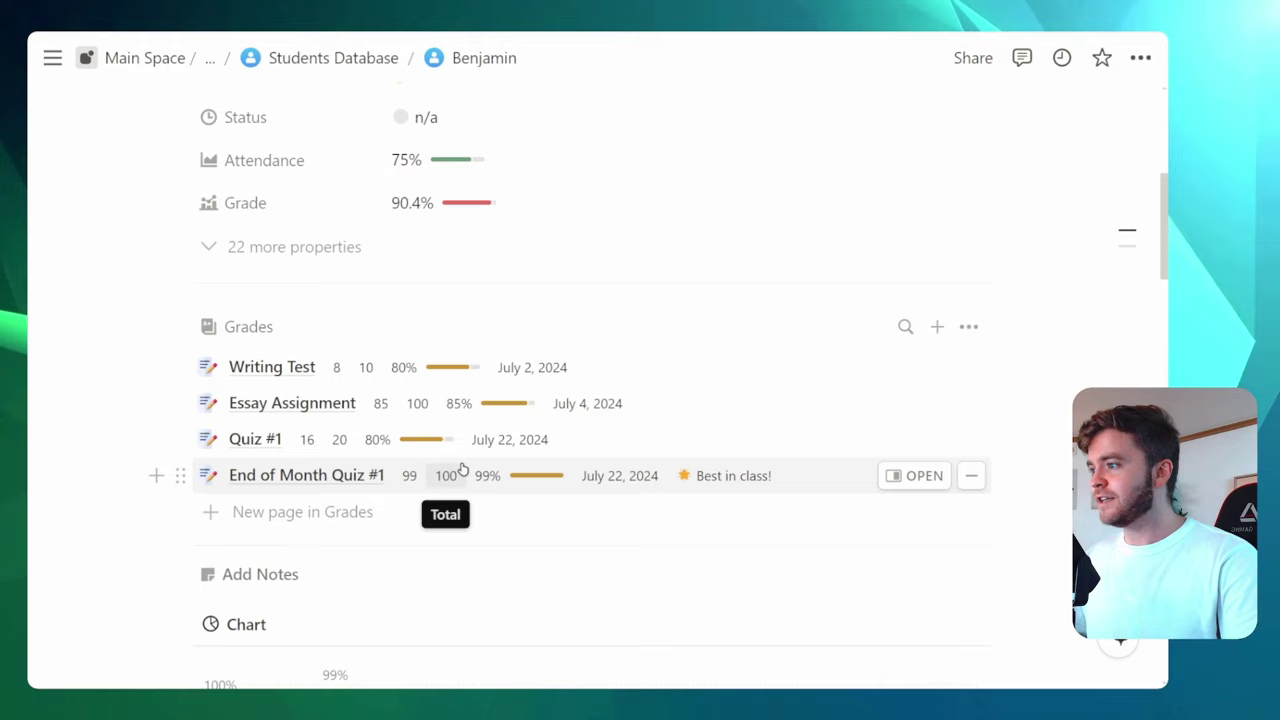
scroll(457, 470, up, 2)
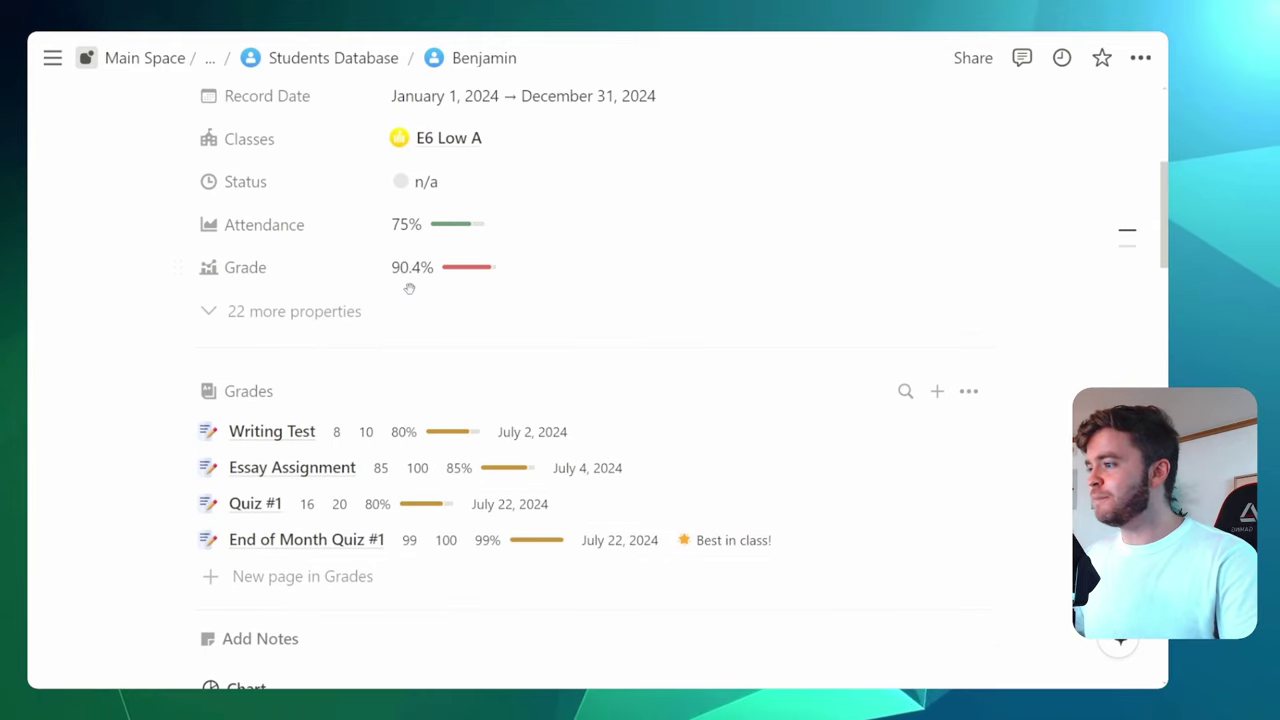
scroll(409, 286, down, 4)
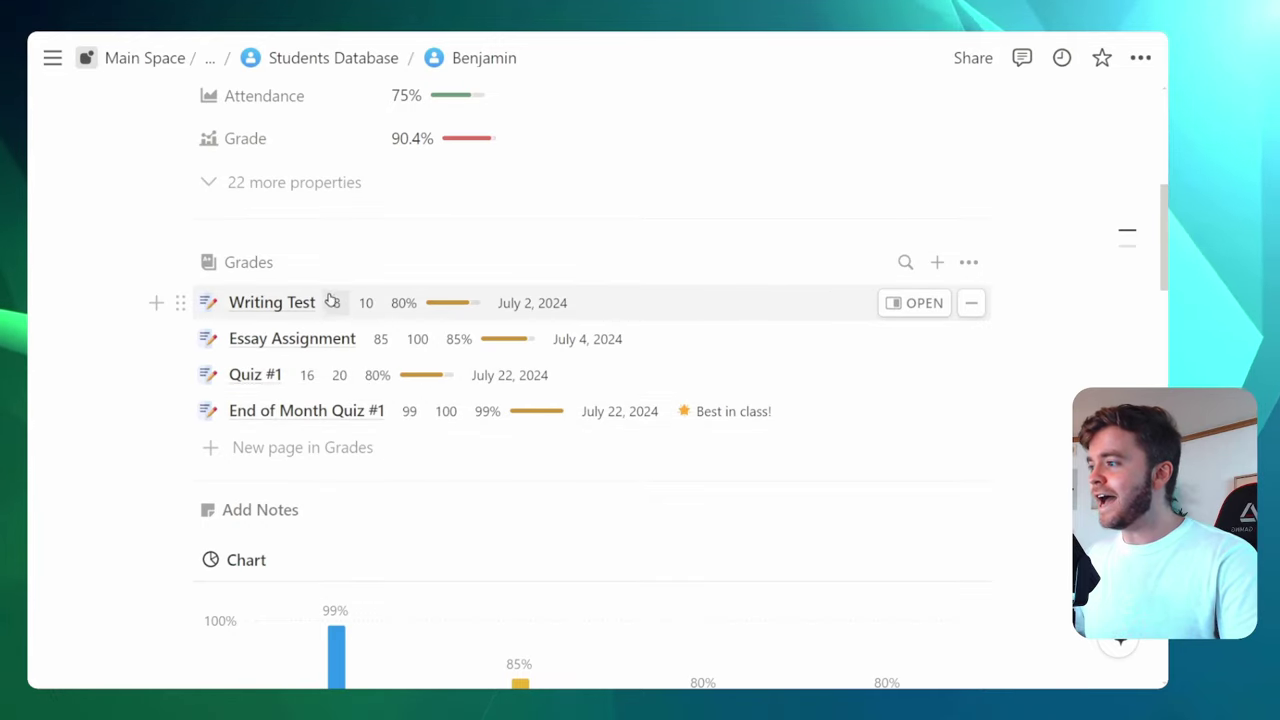
scroll(462, 337, up, 4)
scroll(462, 337, down, 4)
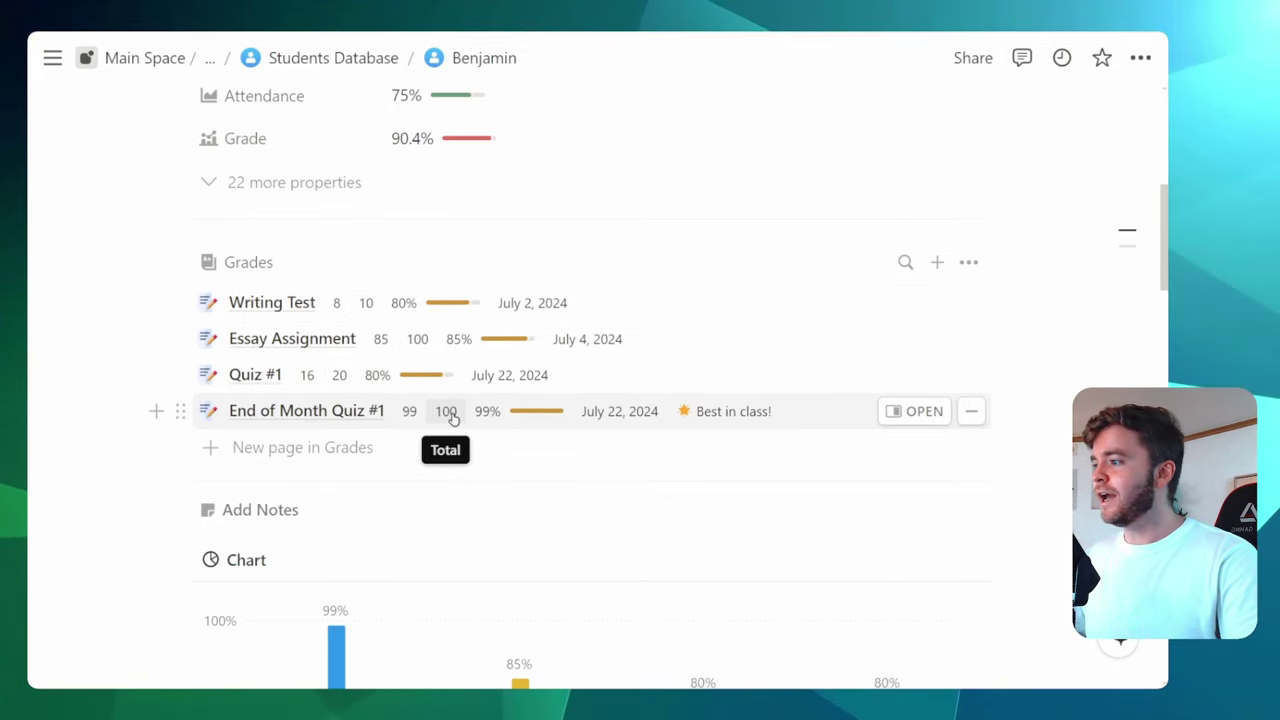
scroll(583, 247, up, 2)
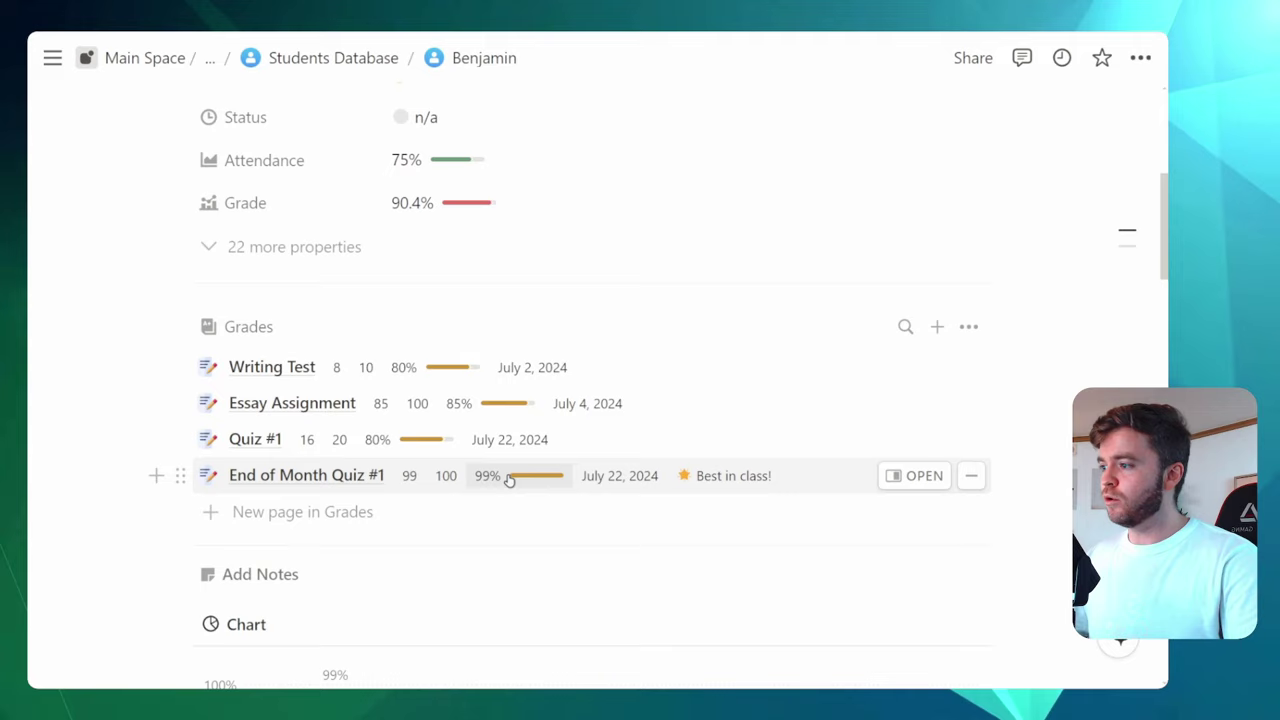
scroll(589, 331, up, 2)
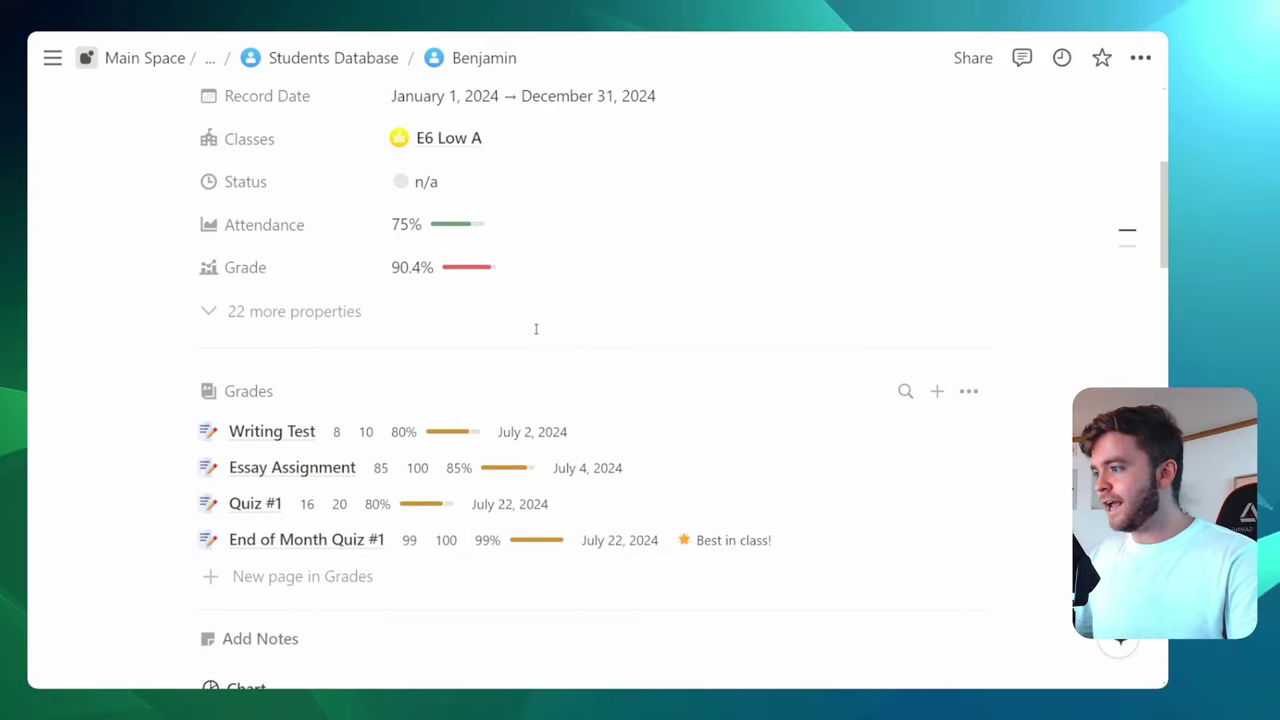
scroll(416, 349, down, 2)
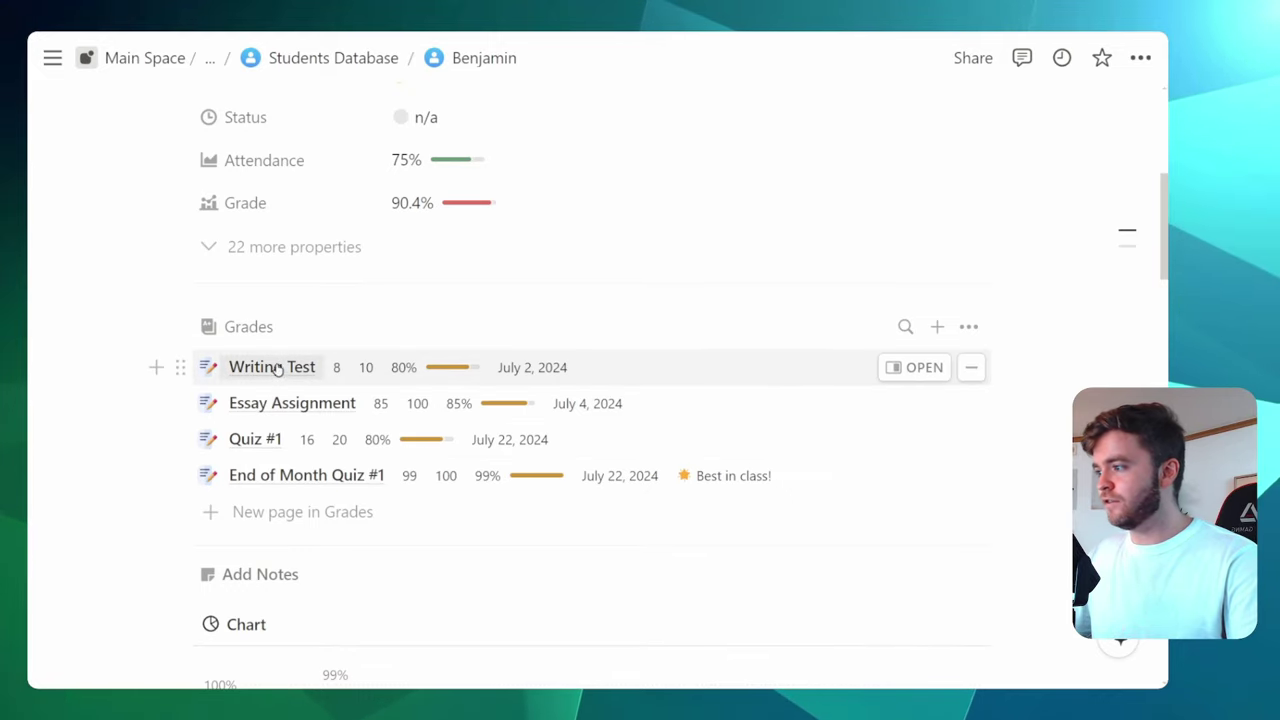
scroll(560, 363, up, 3)
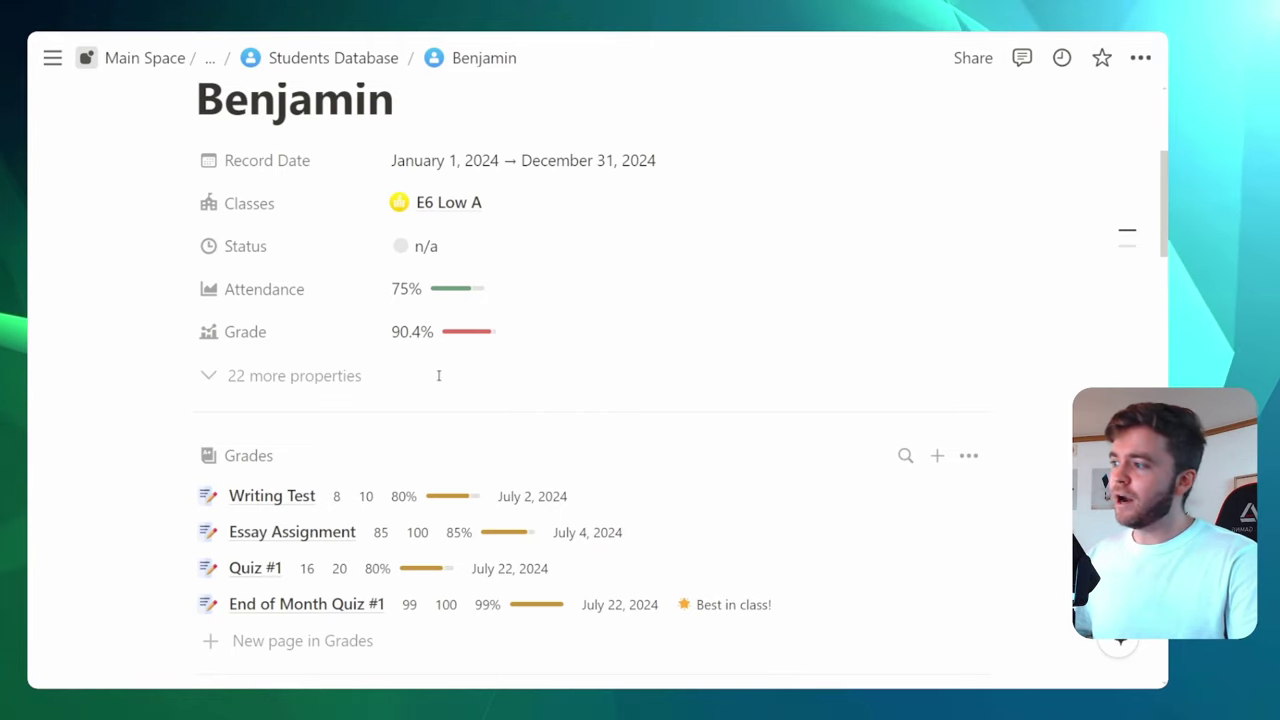
scroll(430, 307, down, 2)
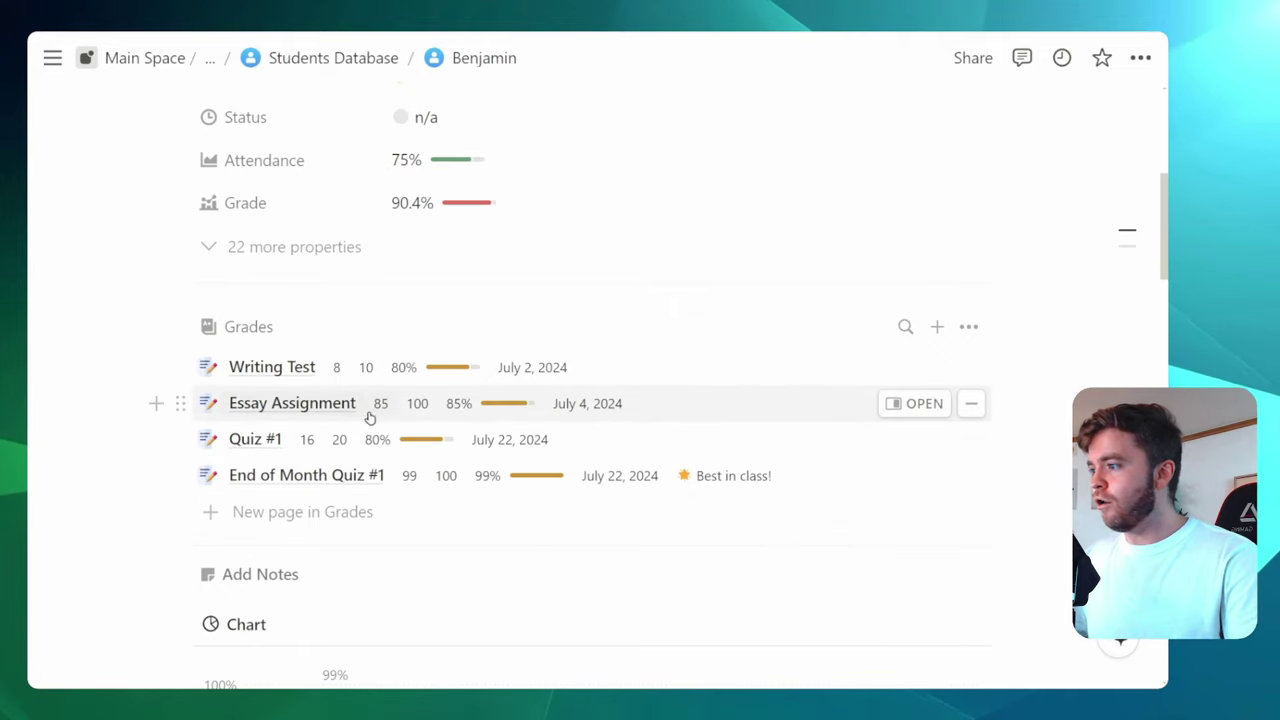
scroll(697, 323, up, 3)
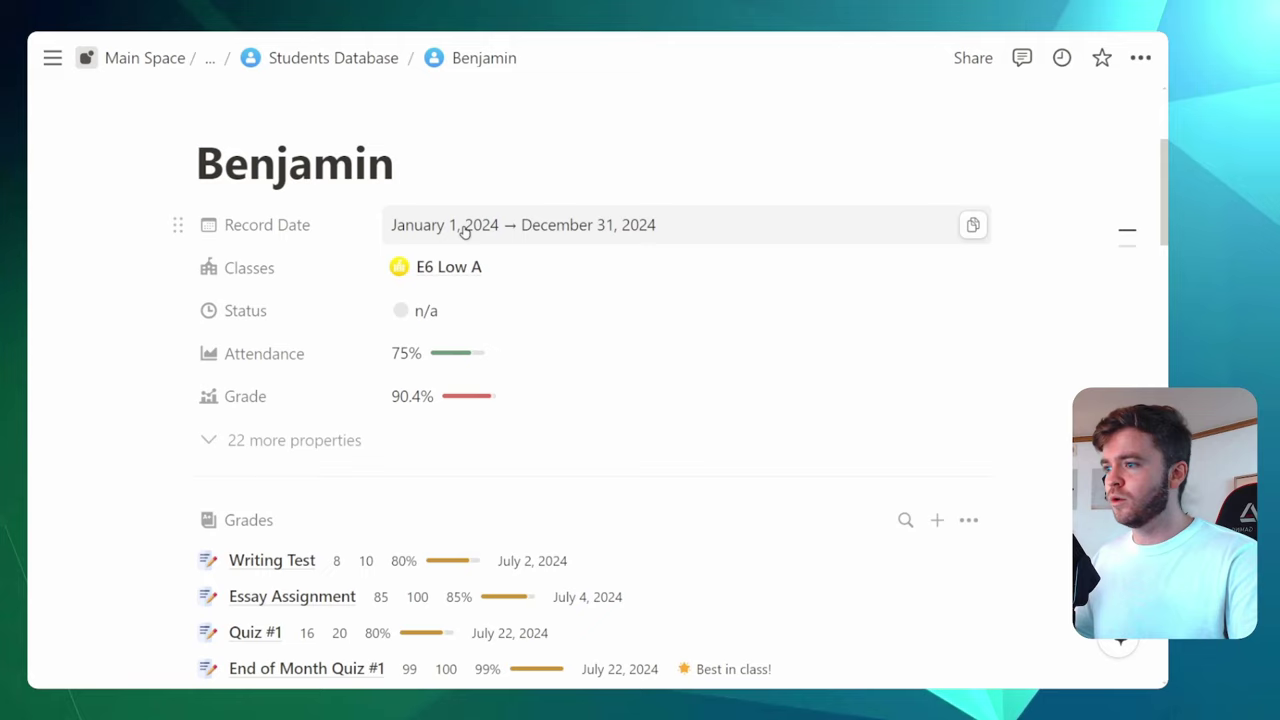
scroll(466, 230, down, 2)
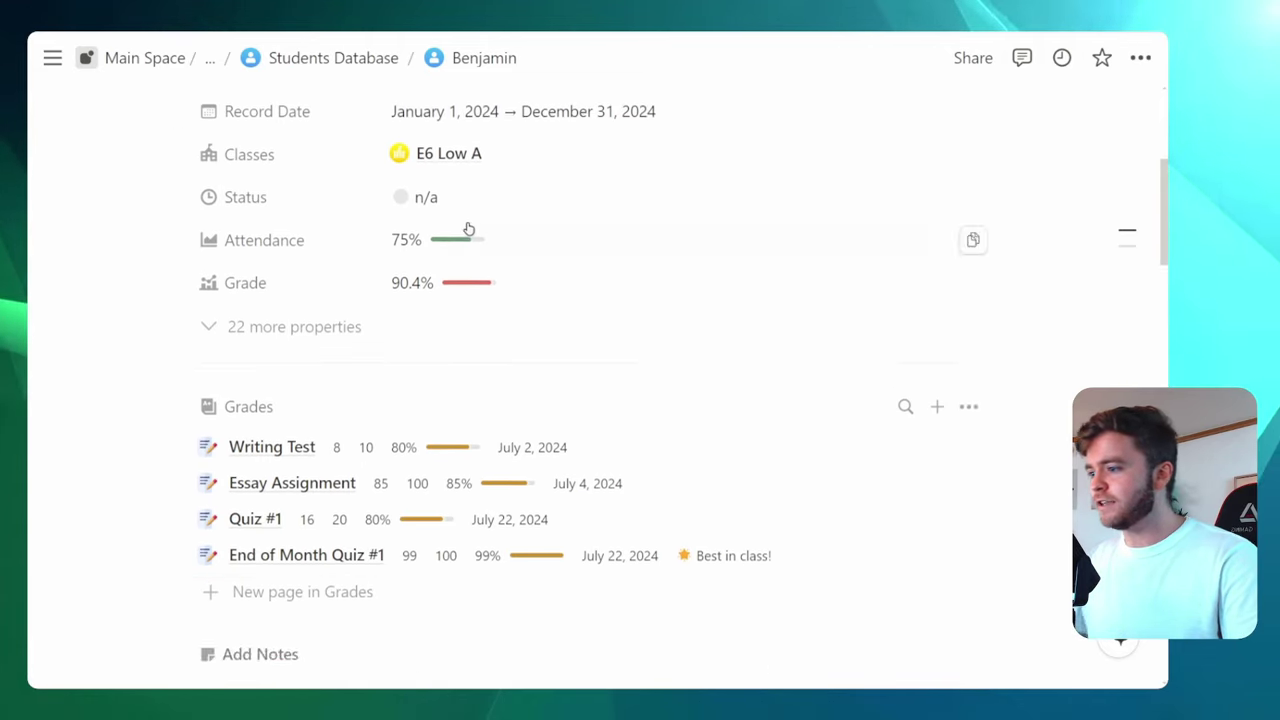
scroll(468, 230, up, 3)
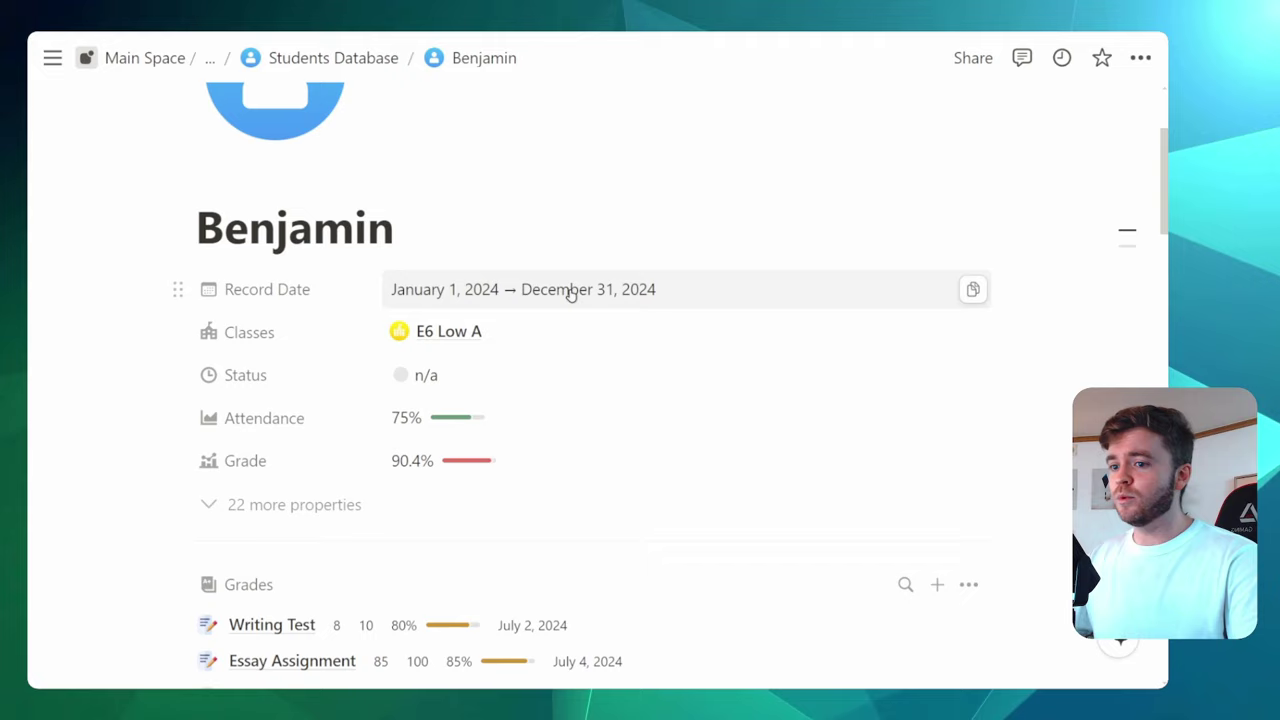
Change Benjamin's Record Date to the range July 14 – August 31, 2024
scroll(558, 226, down, 1)
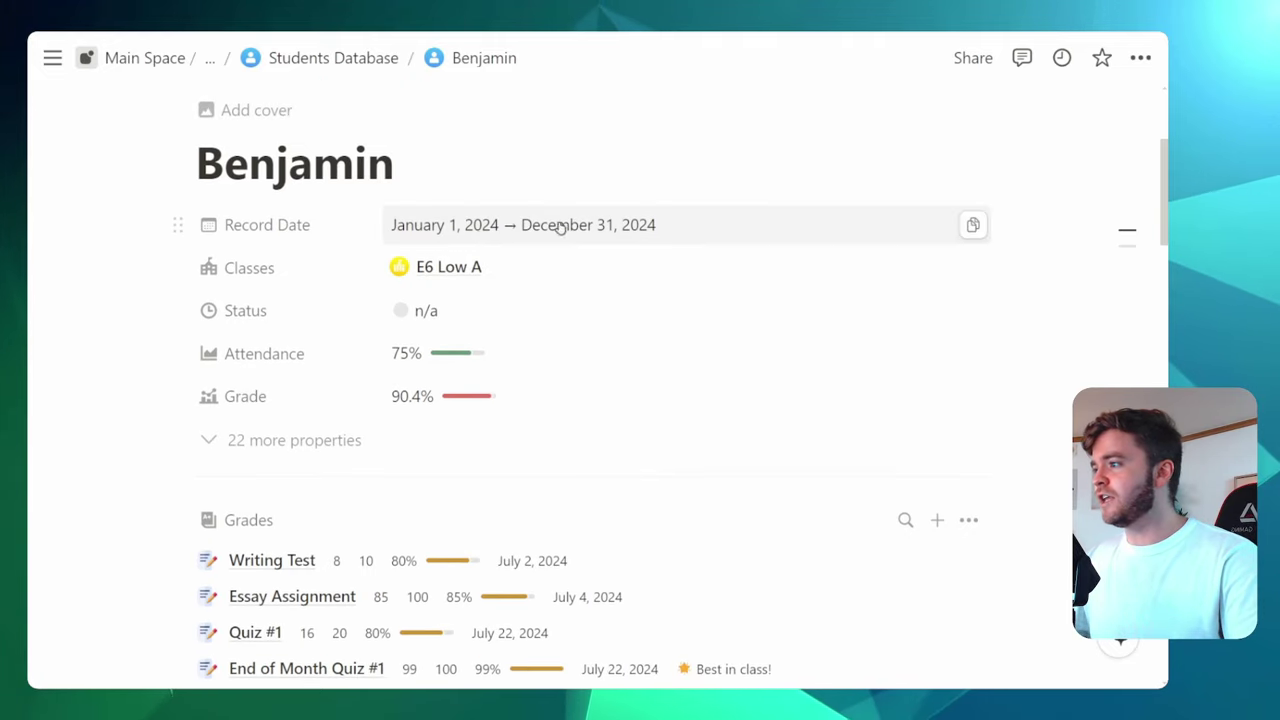
click(444, 227)
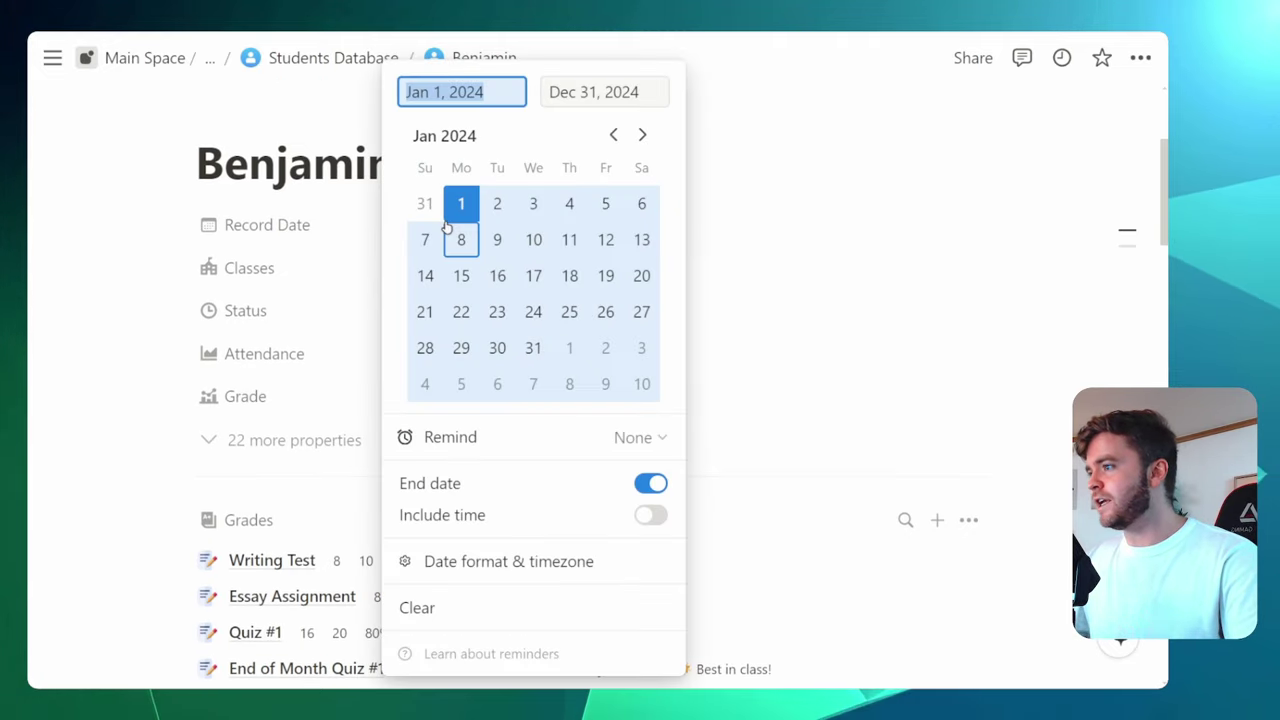
click(641, 135)
click(641, 135)
click(641, 135)
click(642, 136)
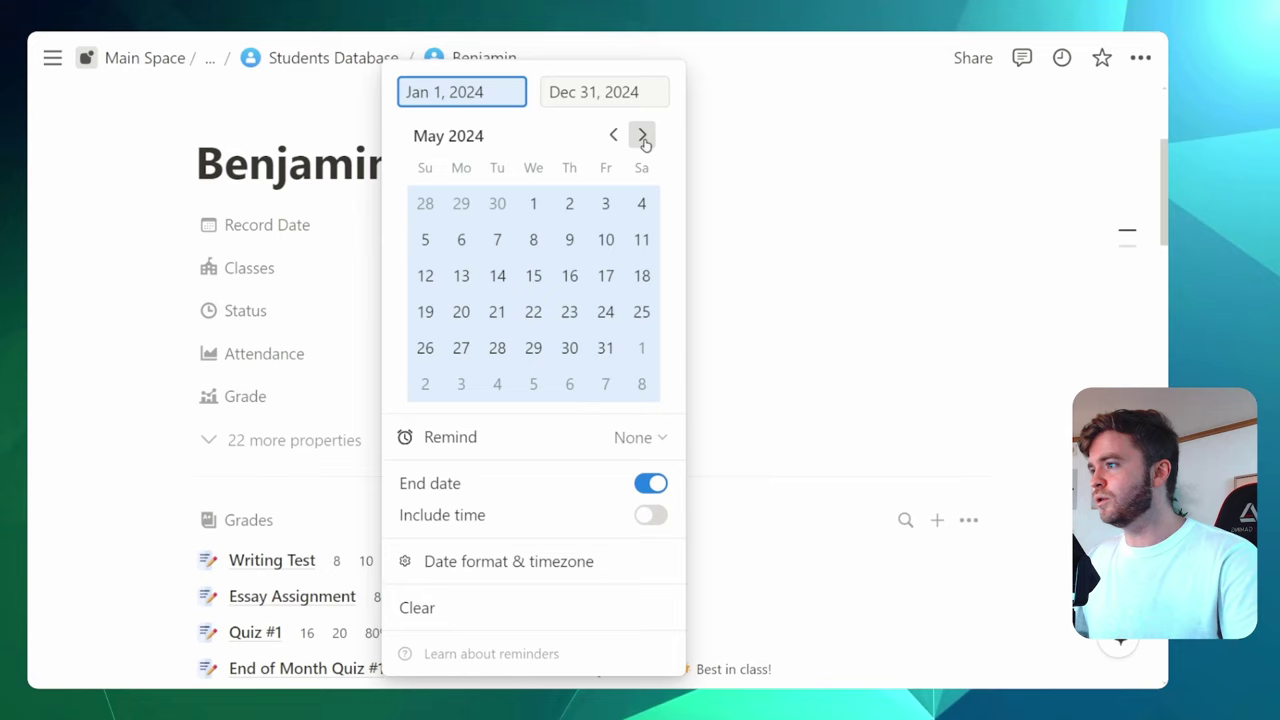
click(642, 136)
click(642, 136)
click(425, 275)
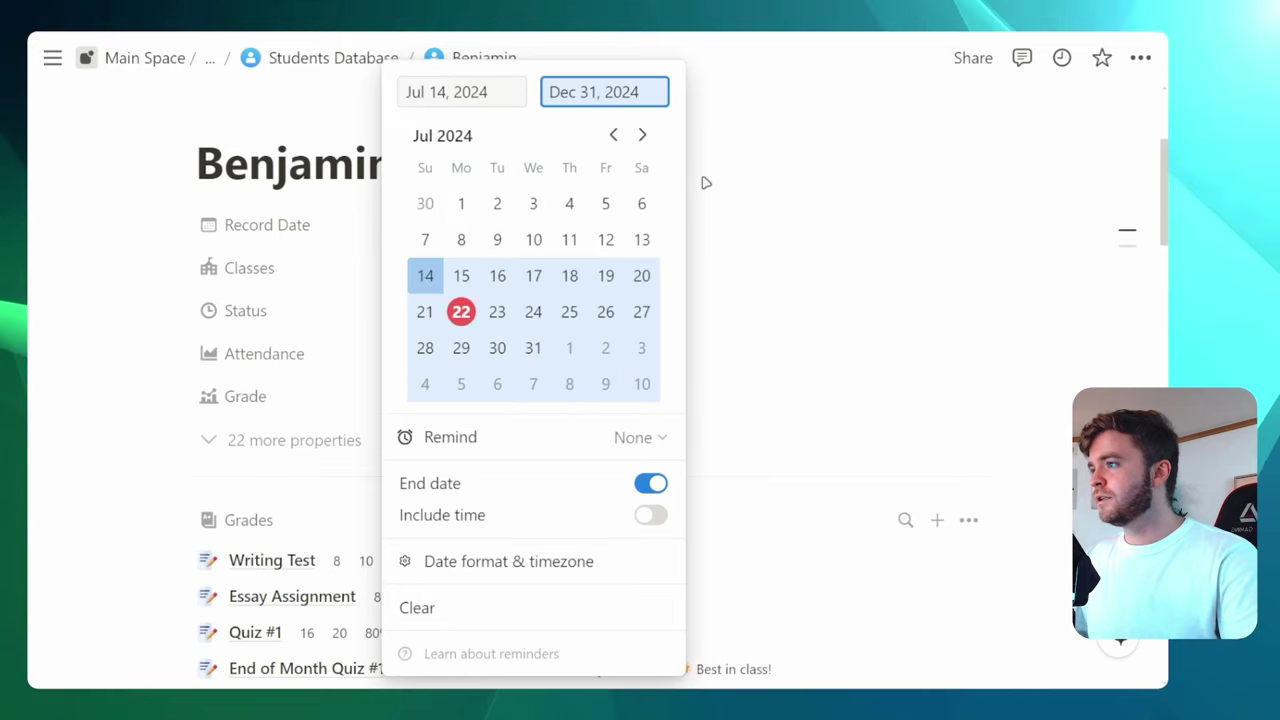
click(643, 137)
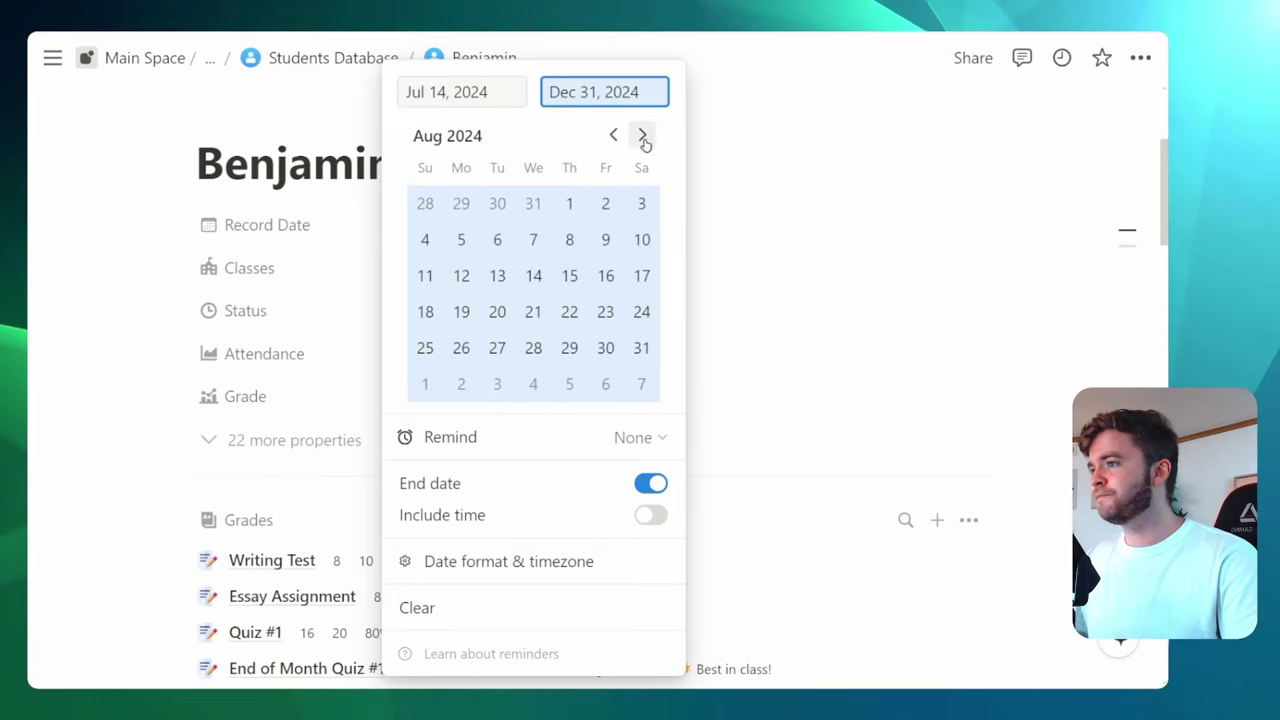
click(643, 347)
click(837, 324)
Scroll the Grading page to review Benjamin's recalculated 95.8% grade and 50% attendance
scroll(405, 278, down, 2)
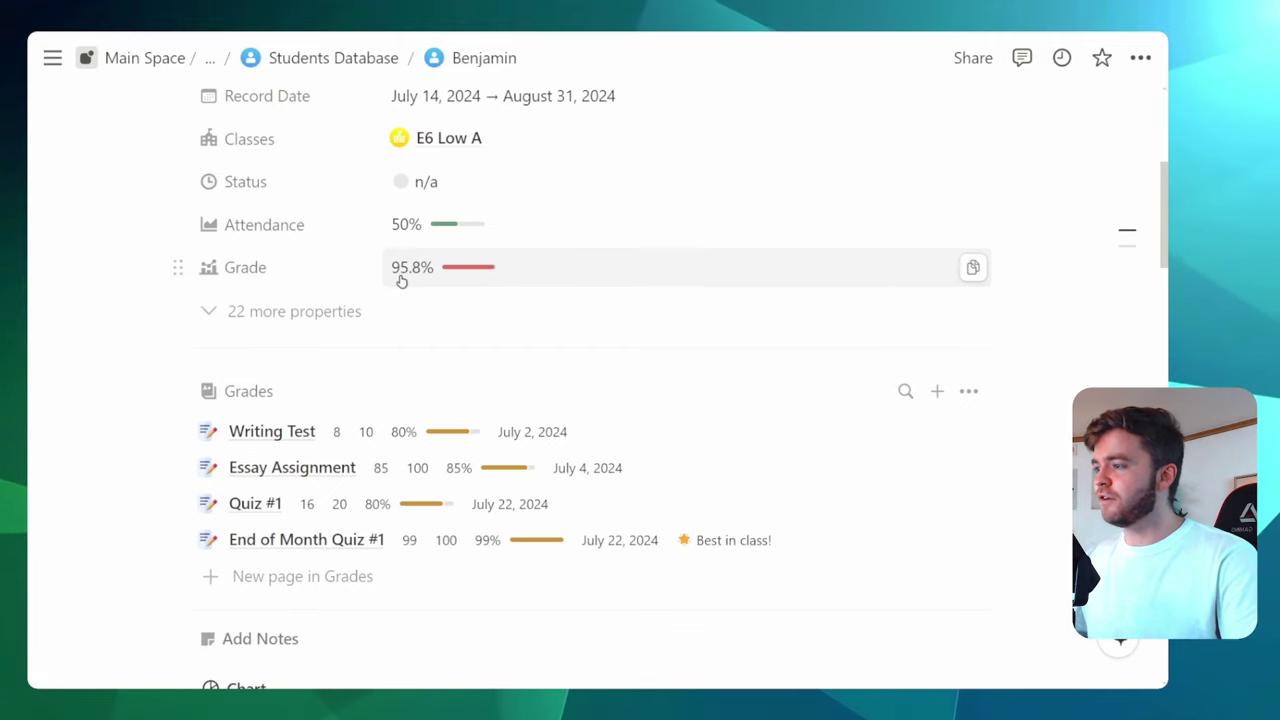
scroll(420, 286, down, 2)
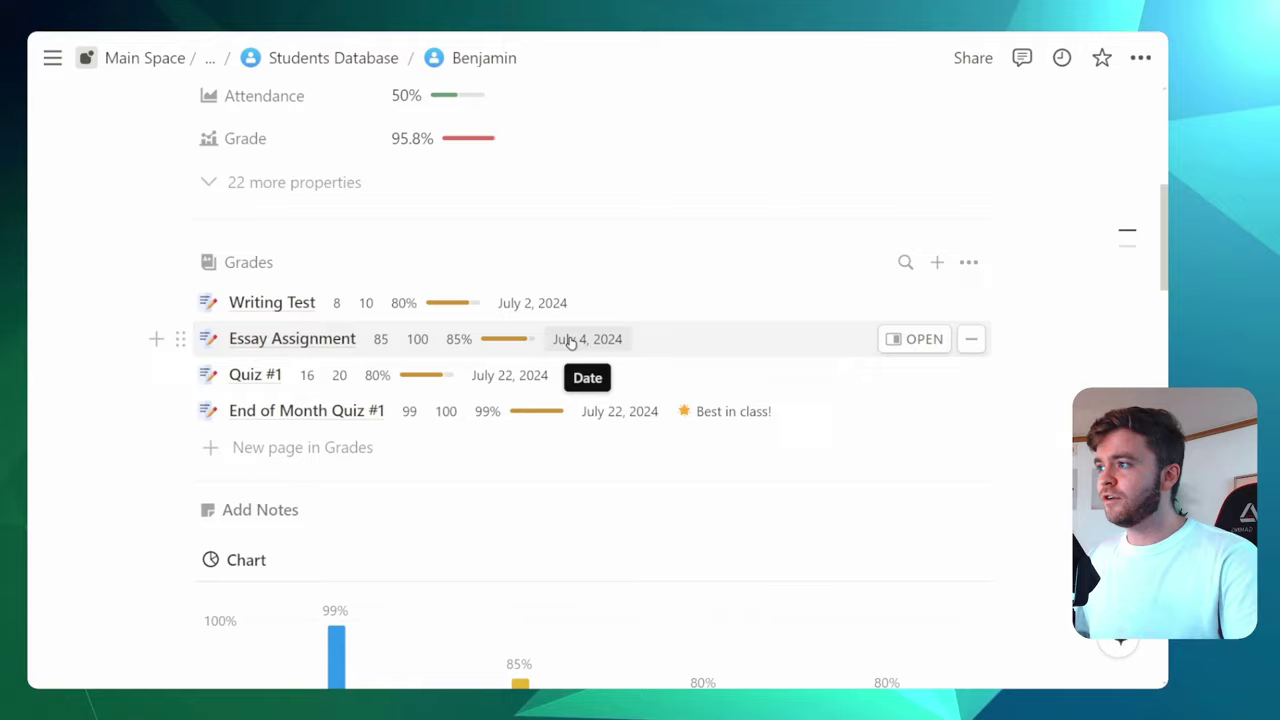
scroll(567, 338, up, 2)
scroll(614, 371, down, 1)
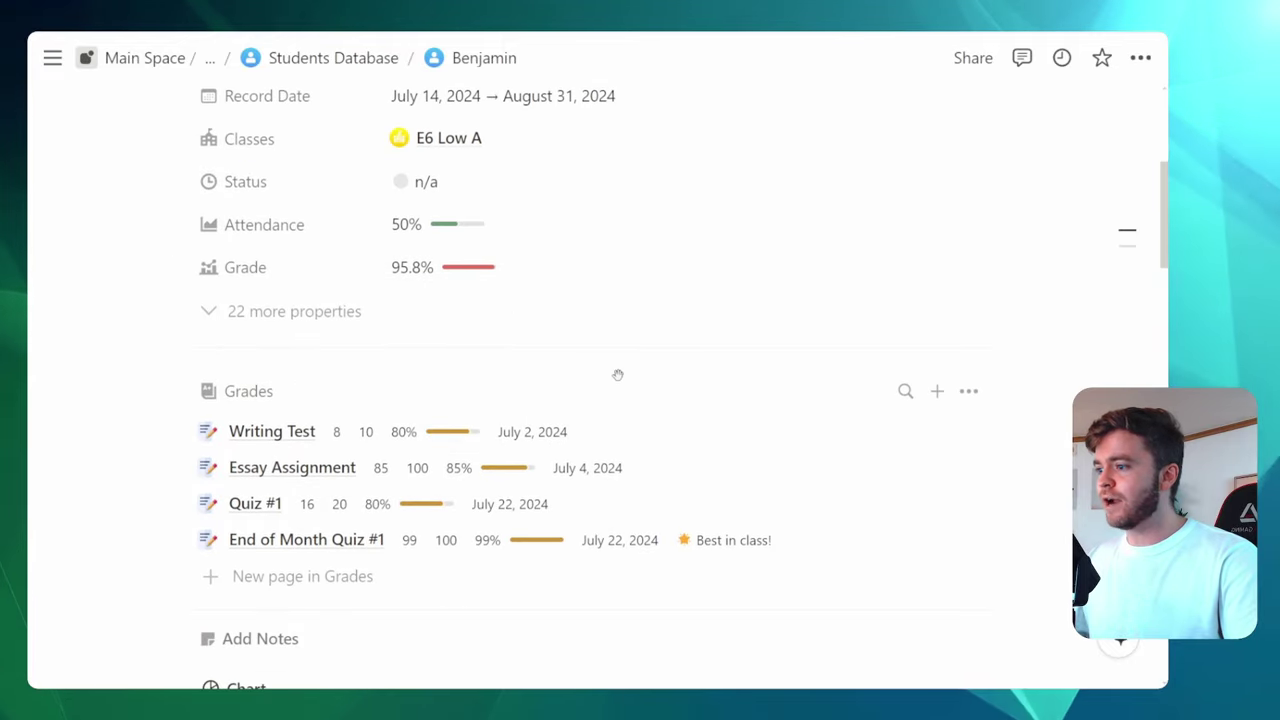
scroll(609, 331, up, 2)
scroll(505, 359, down, 2)
scroll(505, 359, down, 2)
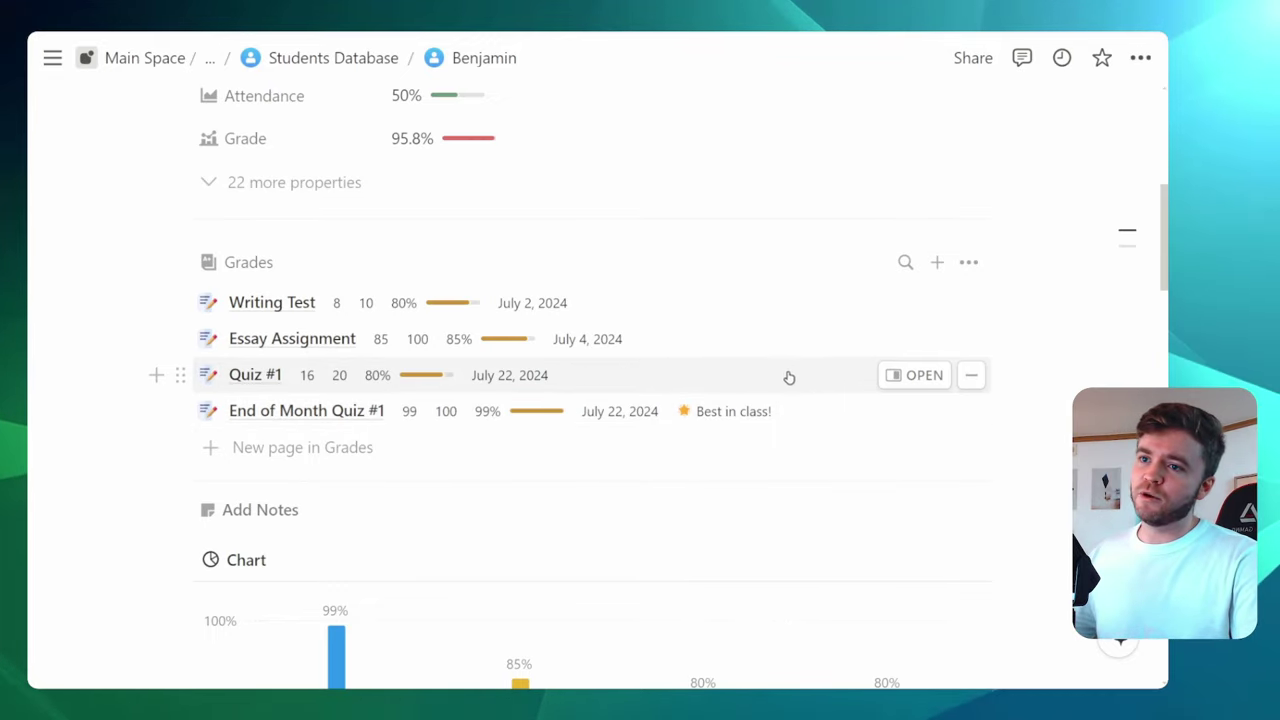
scroll(789, 378, up, 3)
scroll(779, 391, down, 1)
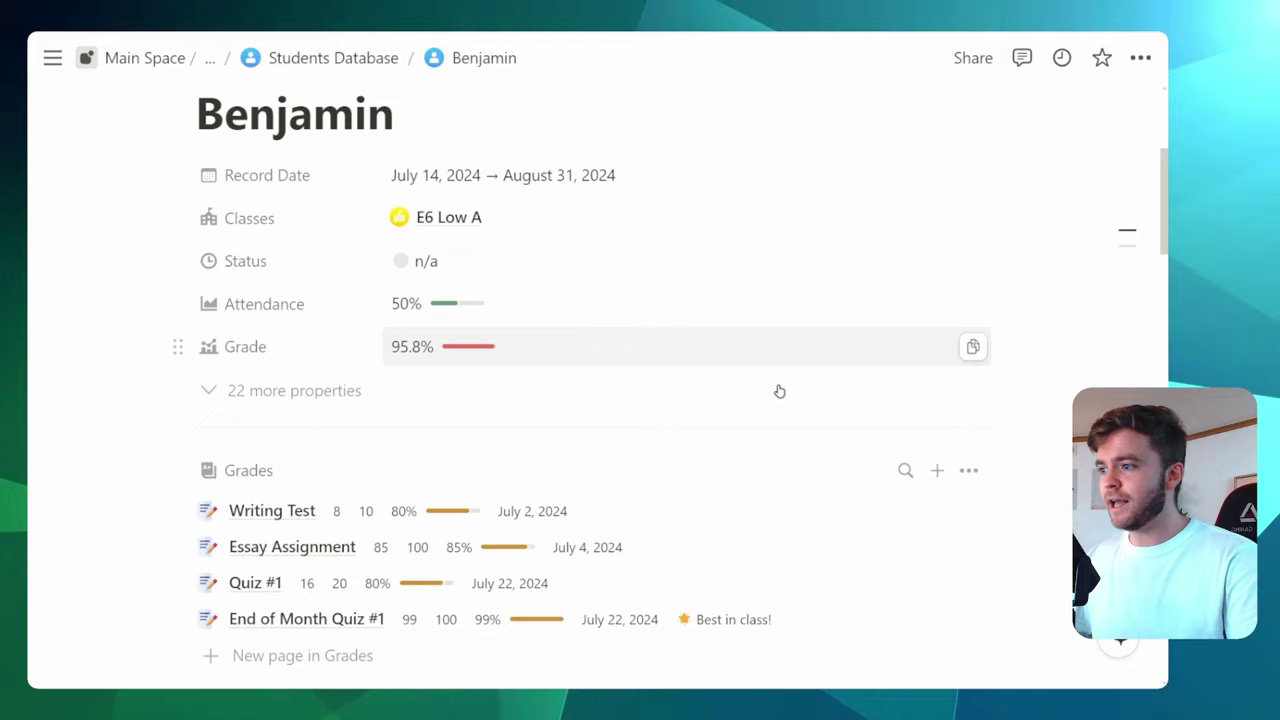
scroll(758, 378, down, 1)
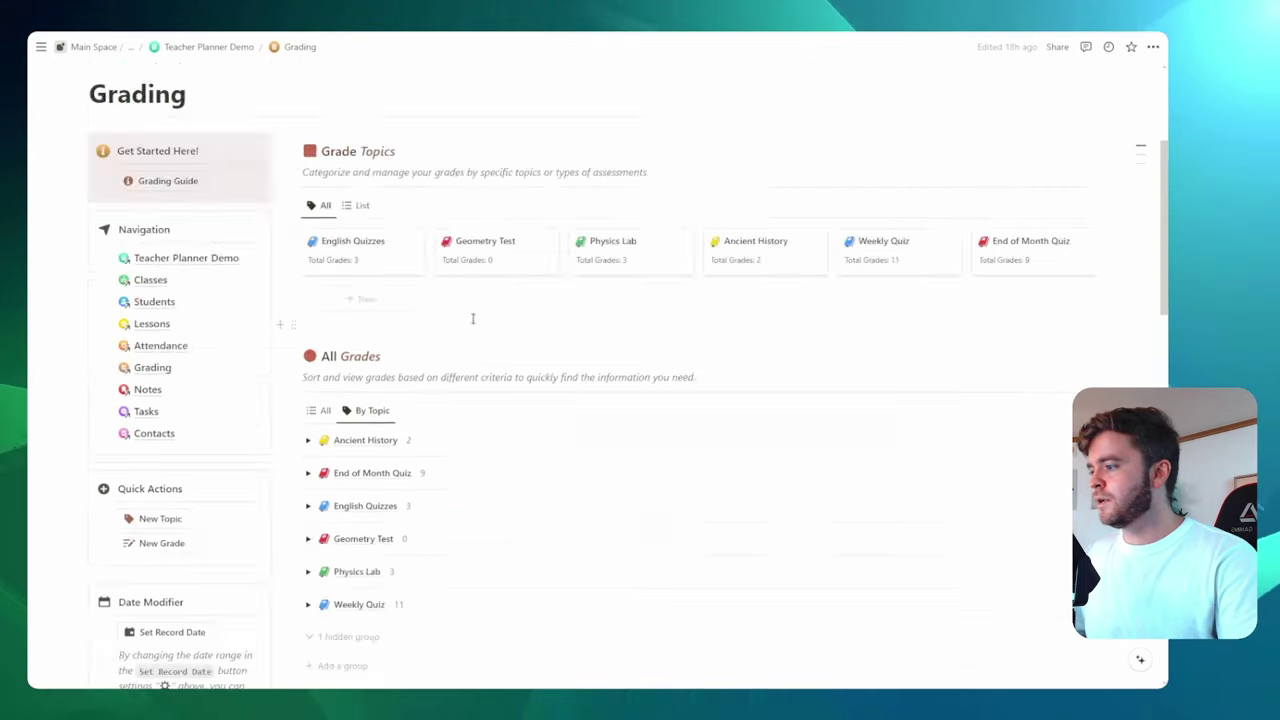
scroll(471, 317, down, 4)
scroll(466, 329, down, 1)
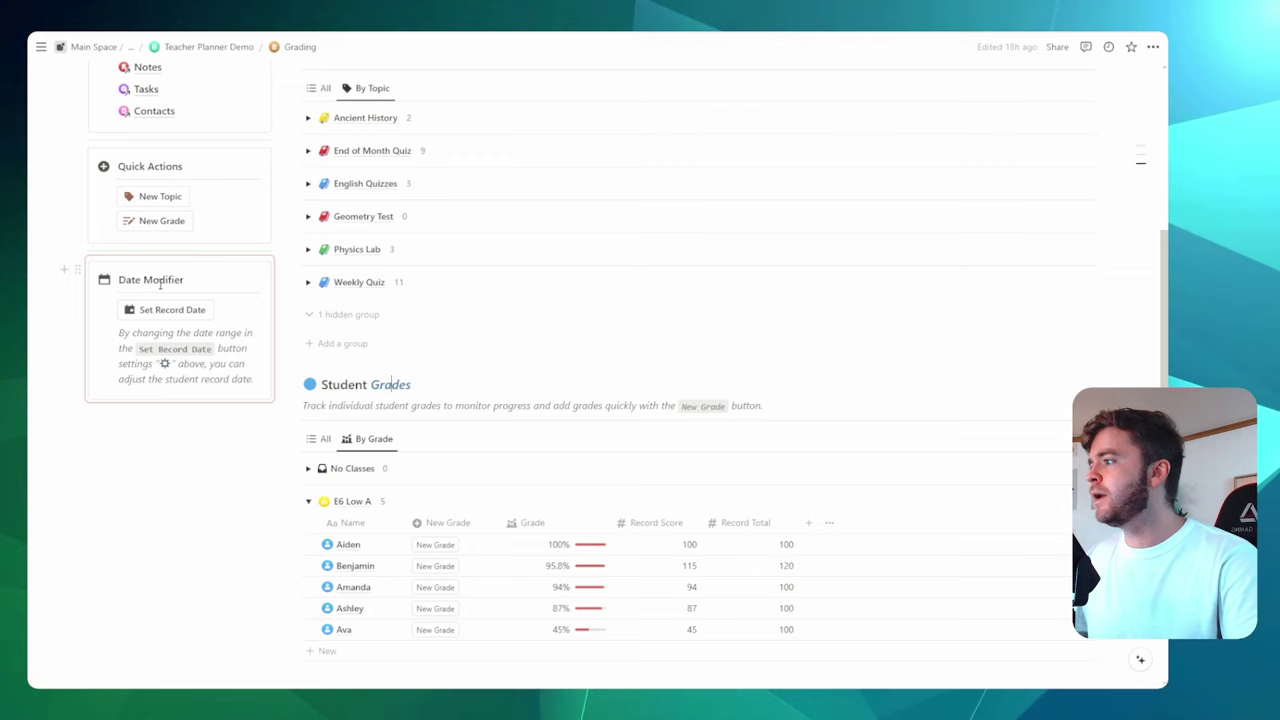
Set the Set Record Date button's Record Date to a picked range, January 1 – December 31, 2024
click(218, 311)
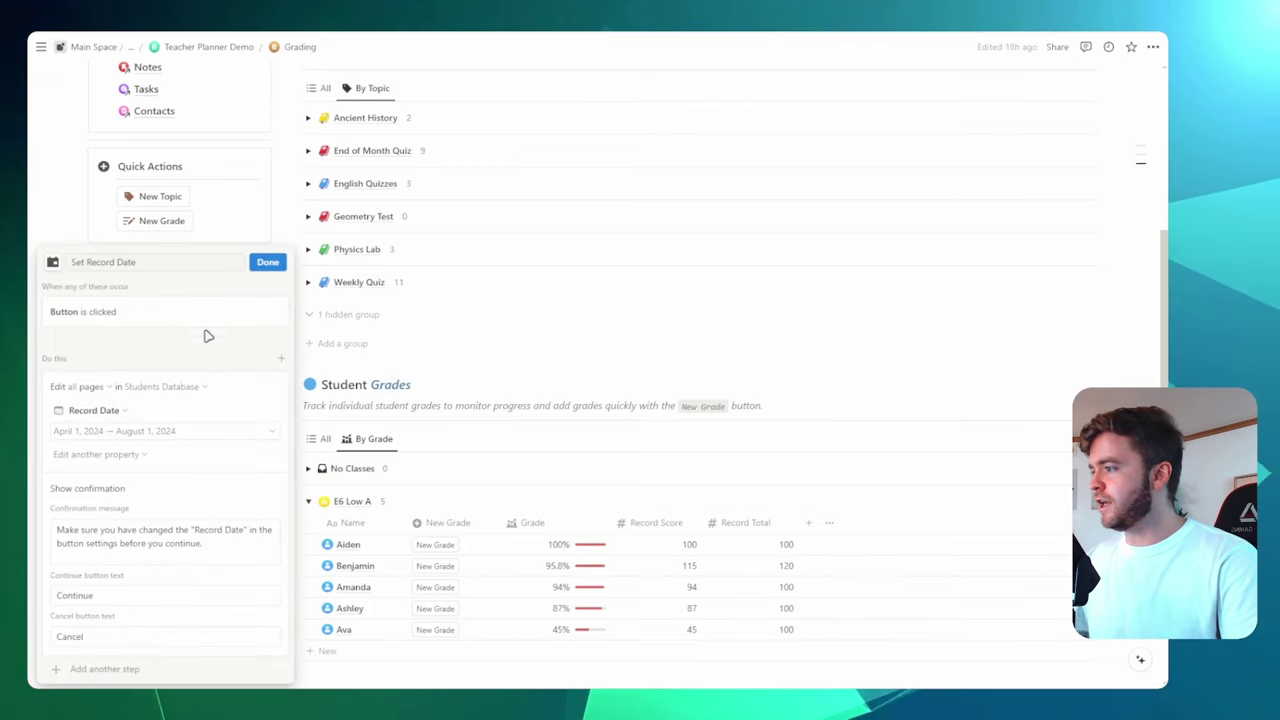
click(72, 432)
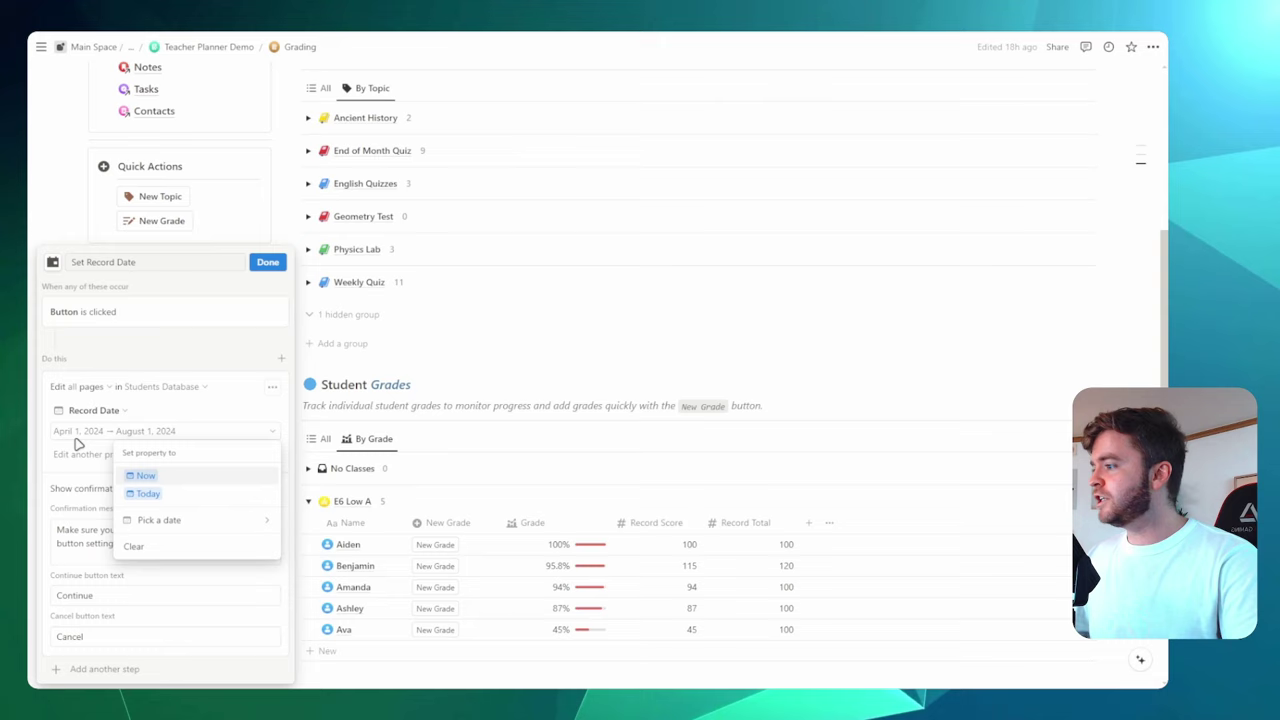
click(168, 522)
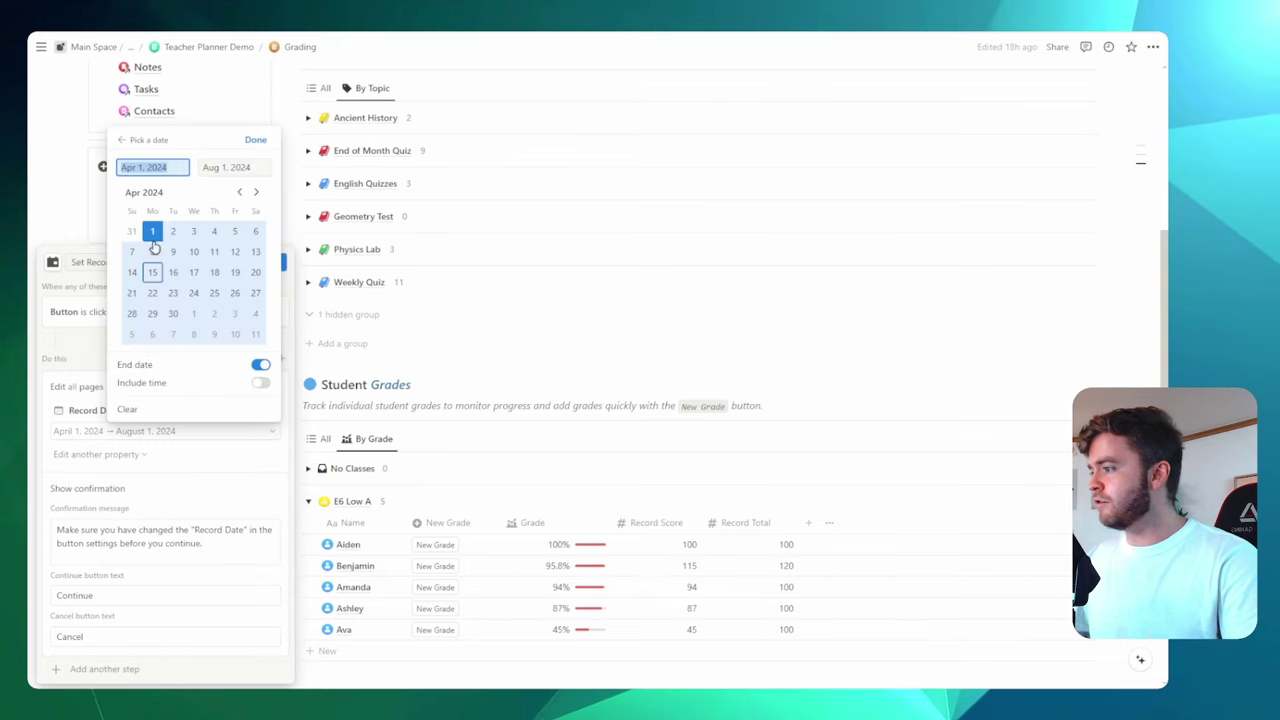
click(239, 192)
click(239, 192)
click(239, 192)
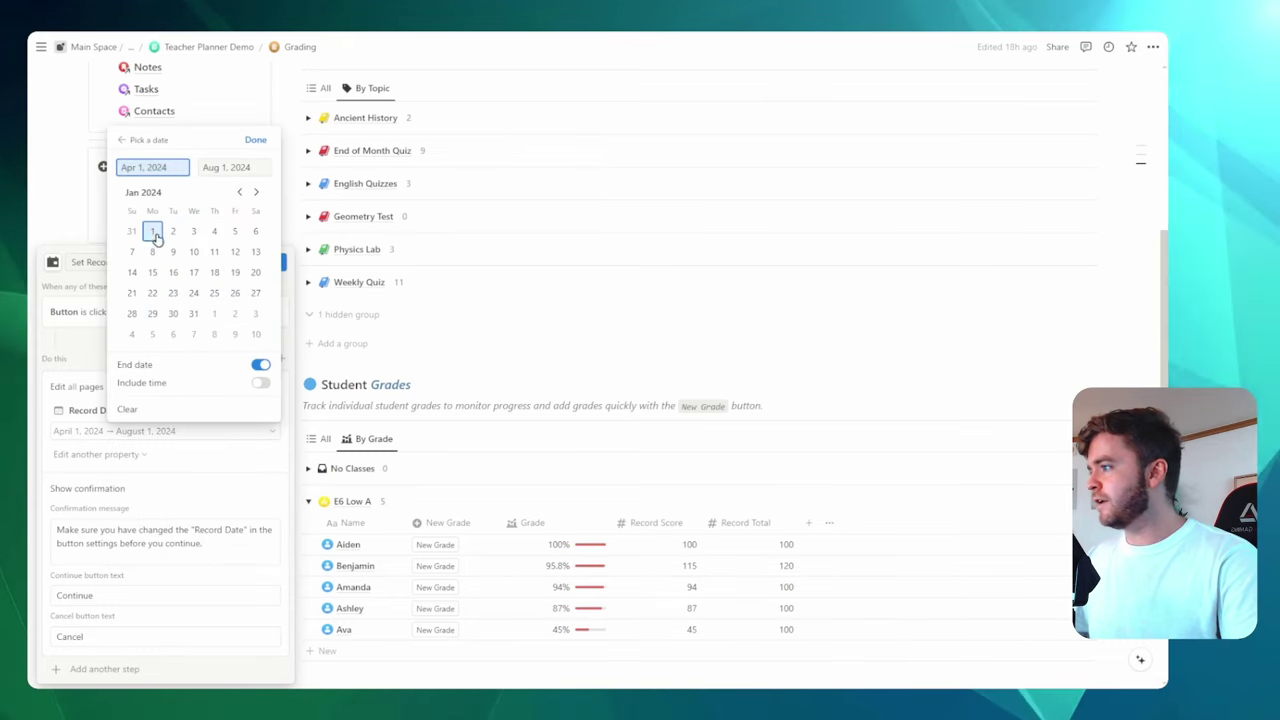
click(152, 231)
click(231, 168)
click(256, 192)
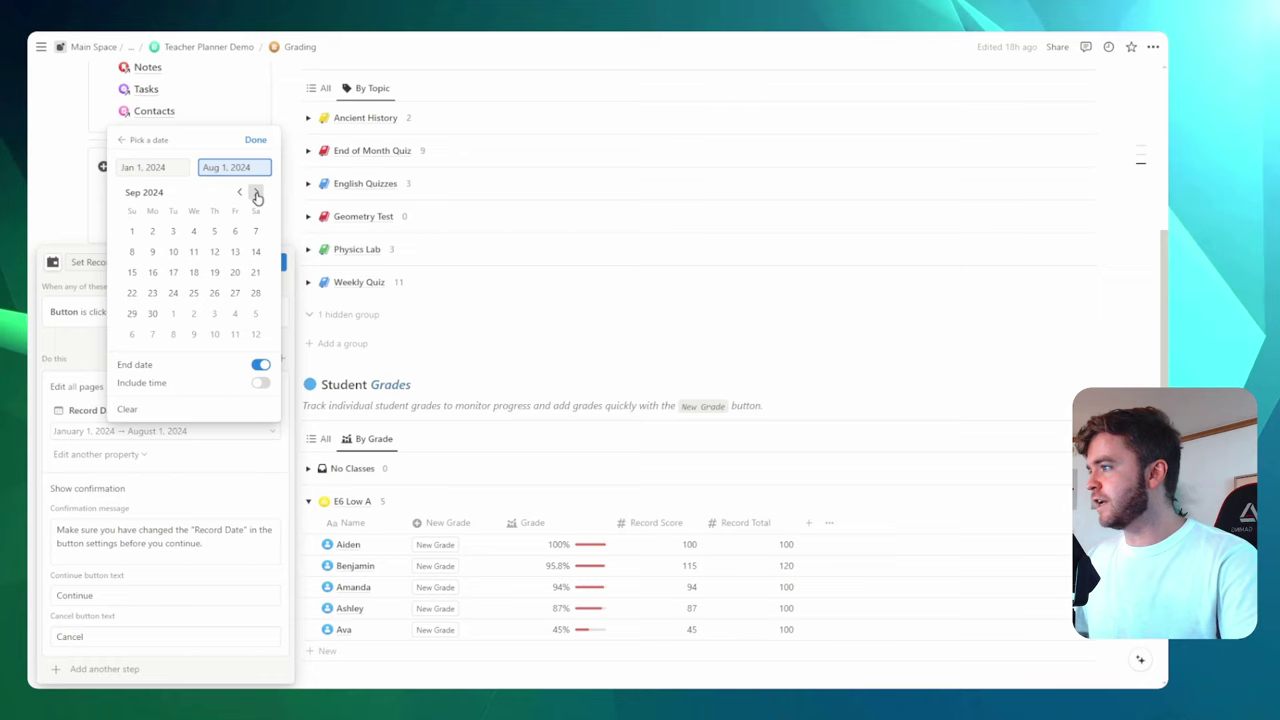
click(256, 192)
click(256, 192)
click(256, 192)
click(173, 313)
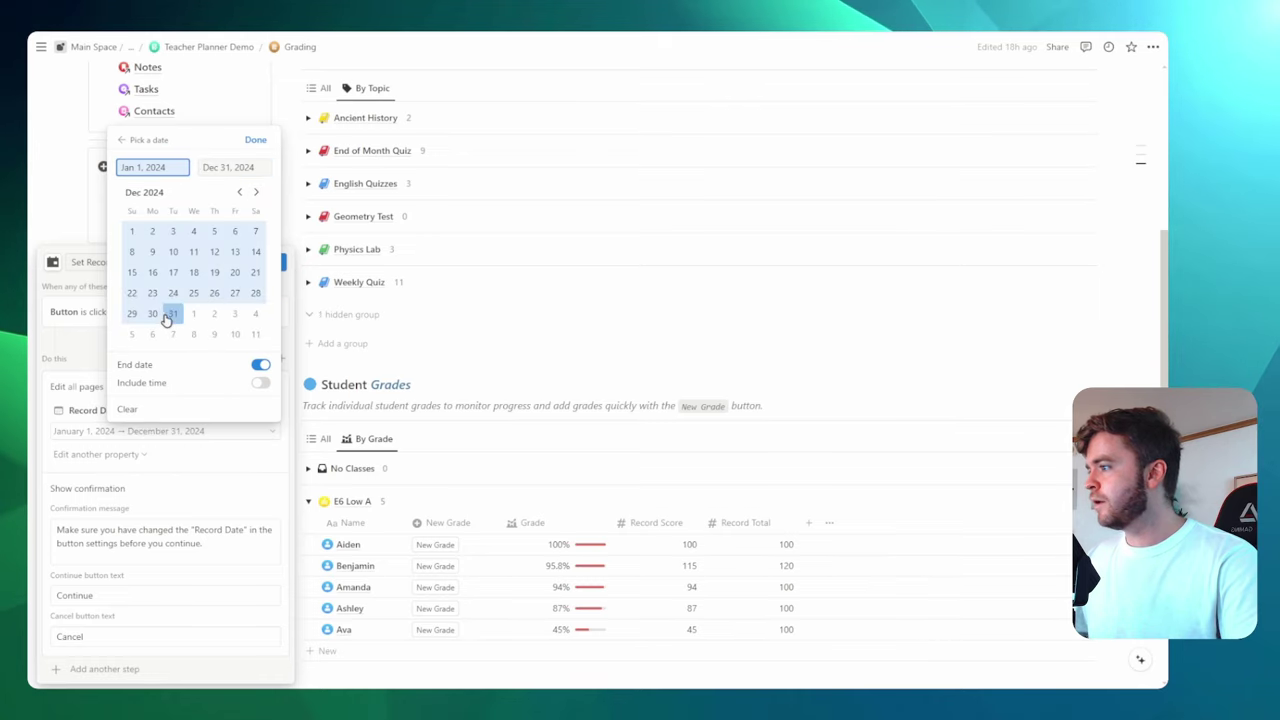
click(100, 310)
click(267, 263)
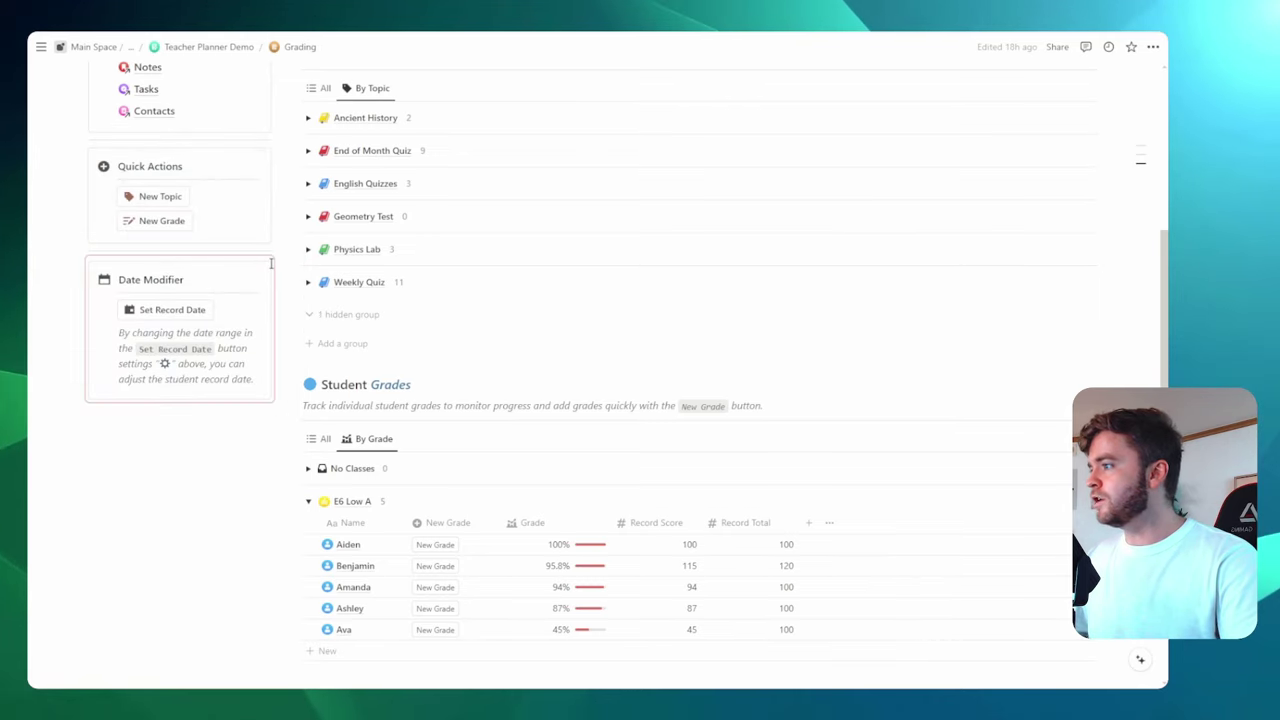
Apply the full-year 2024 record date to all 22 student pages, restoring Benjamin to 90.4%
click(173, 311)
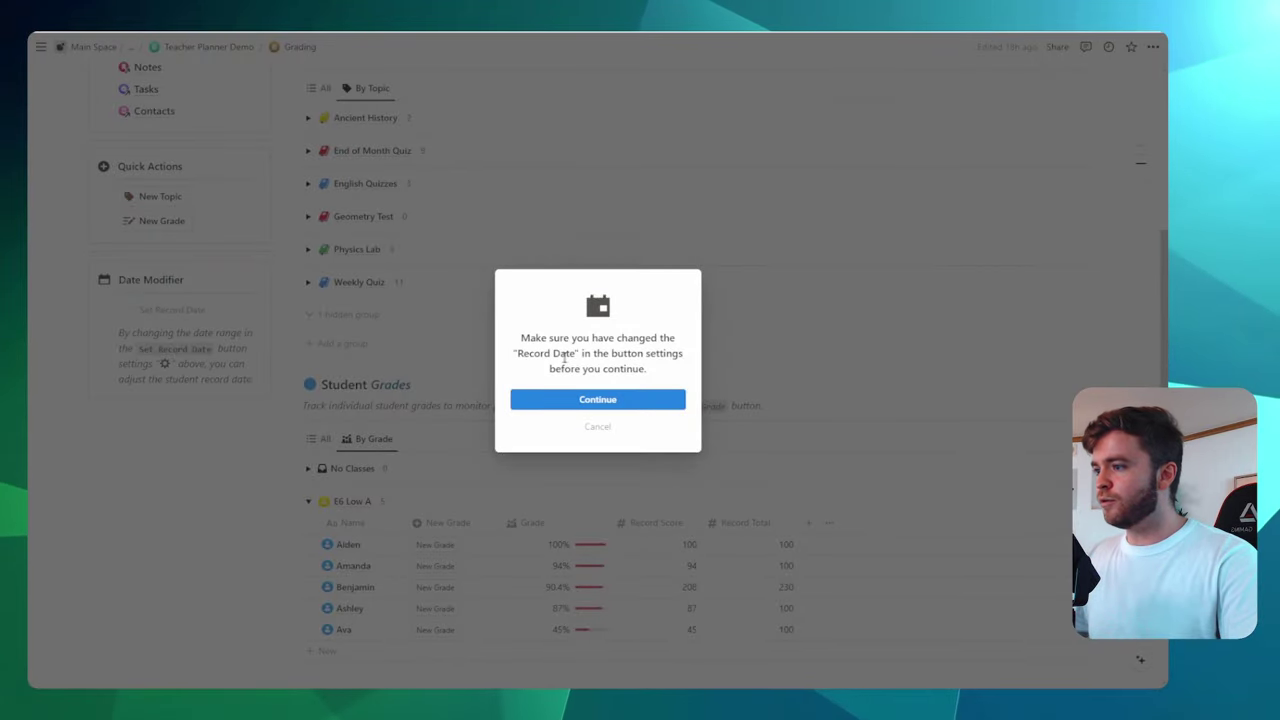
drag(528, 353, 584, 350)
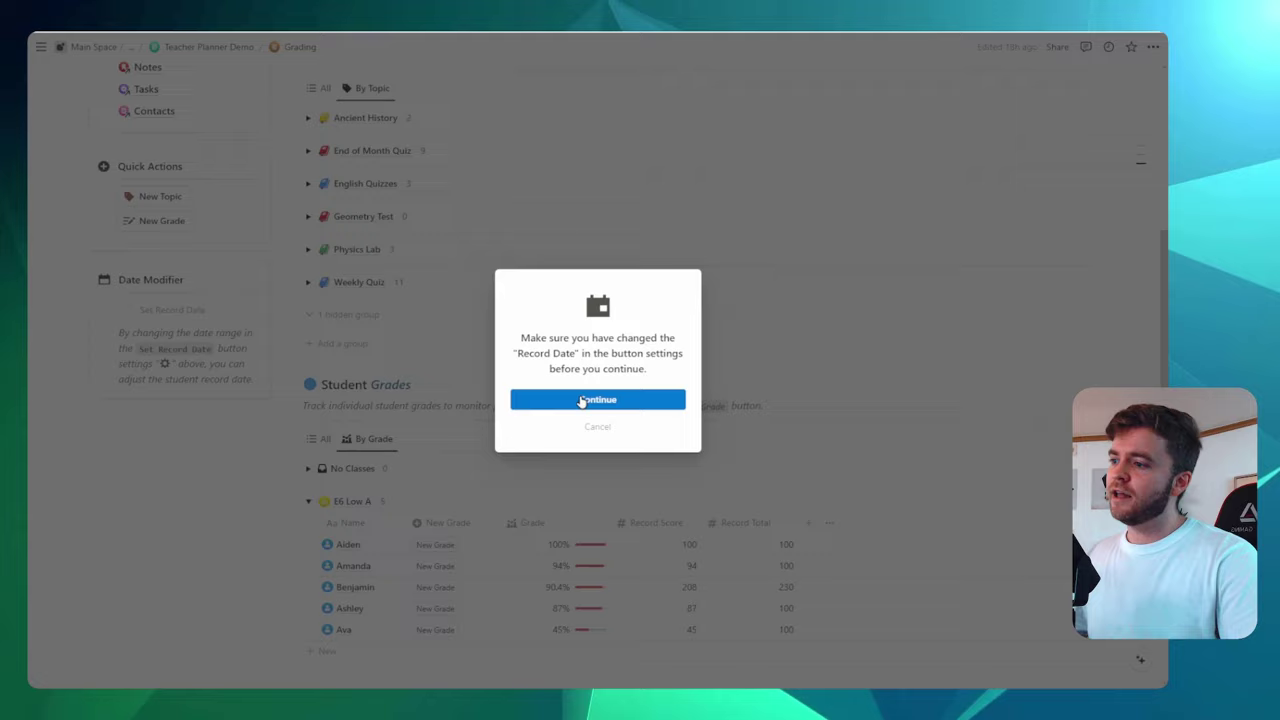
click(588, 401)
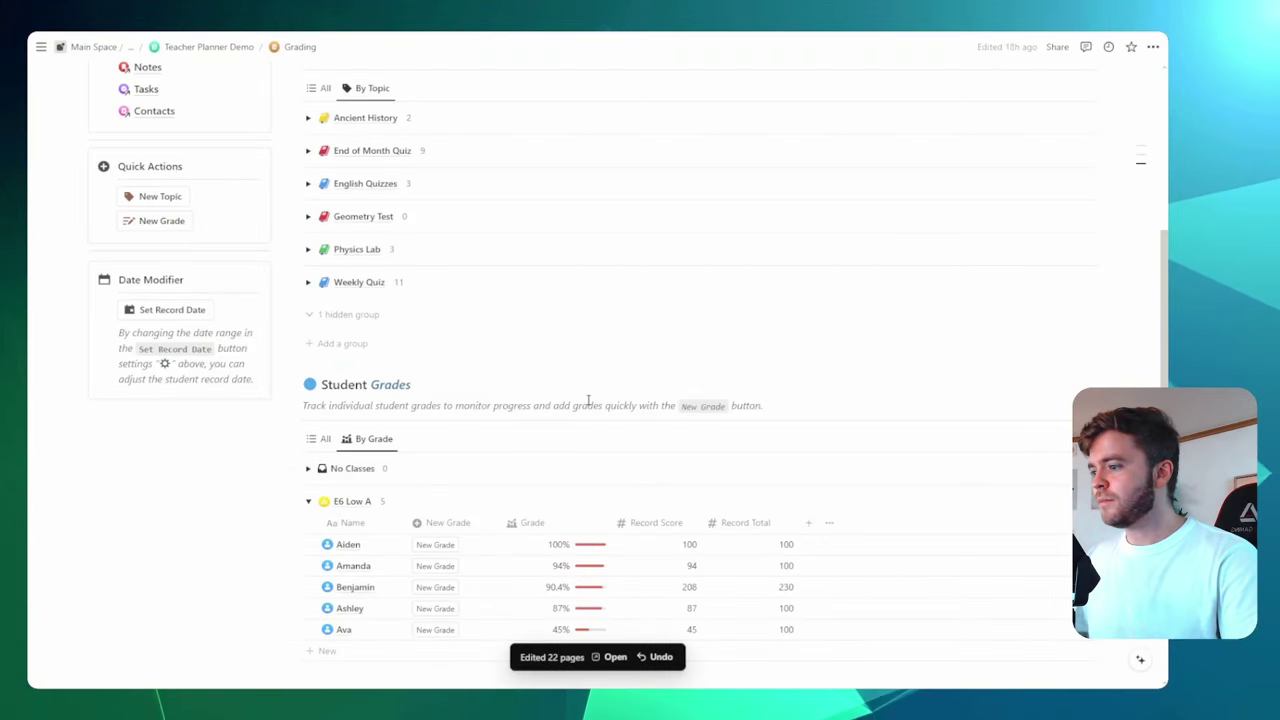
scroll(562, 283, down, 1)
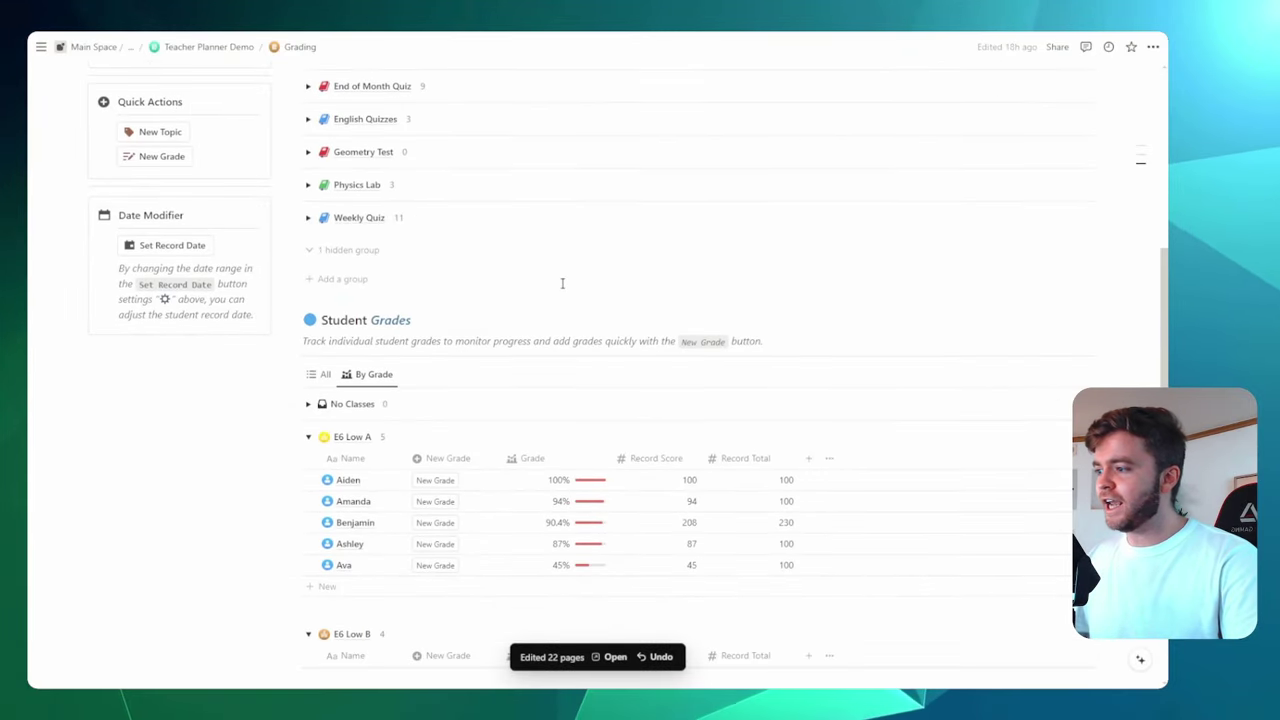
scroll(562, 283, down, 4)
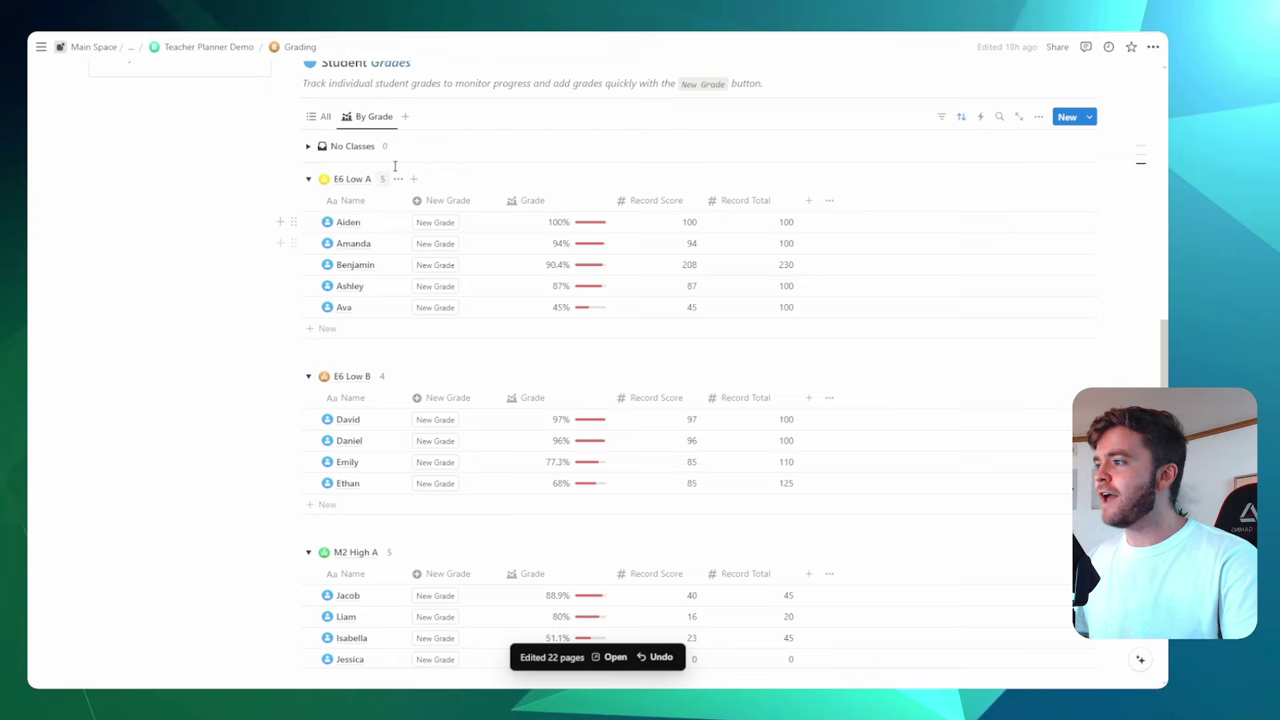